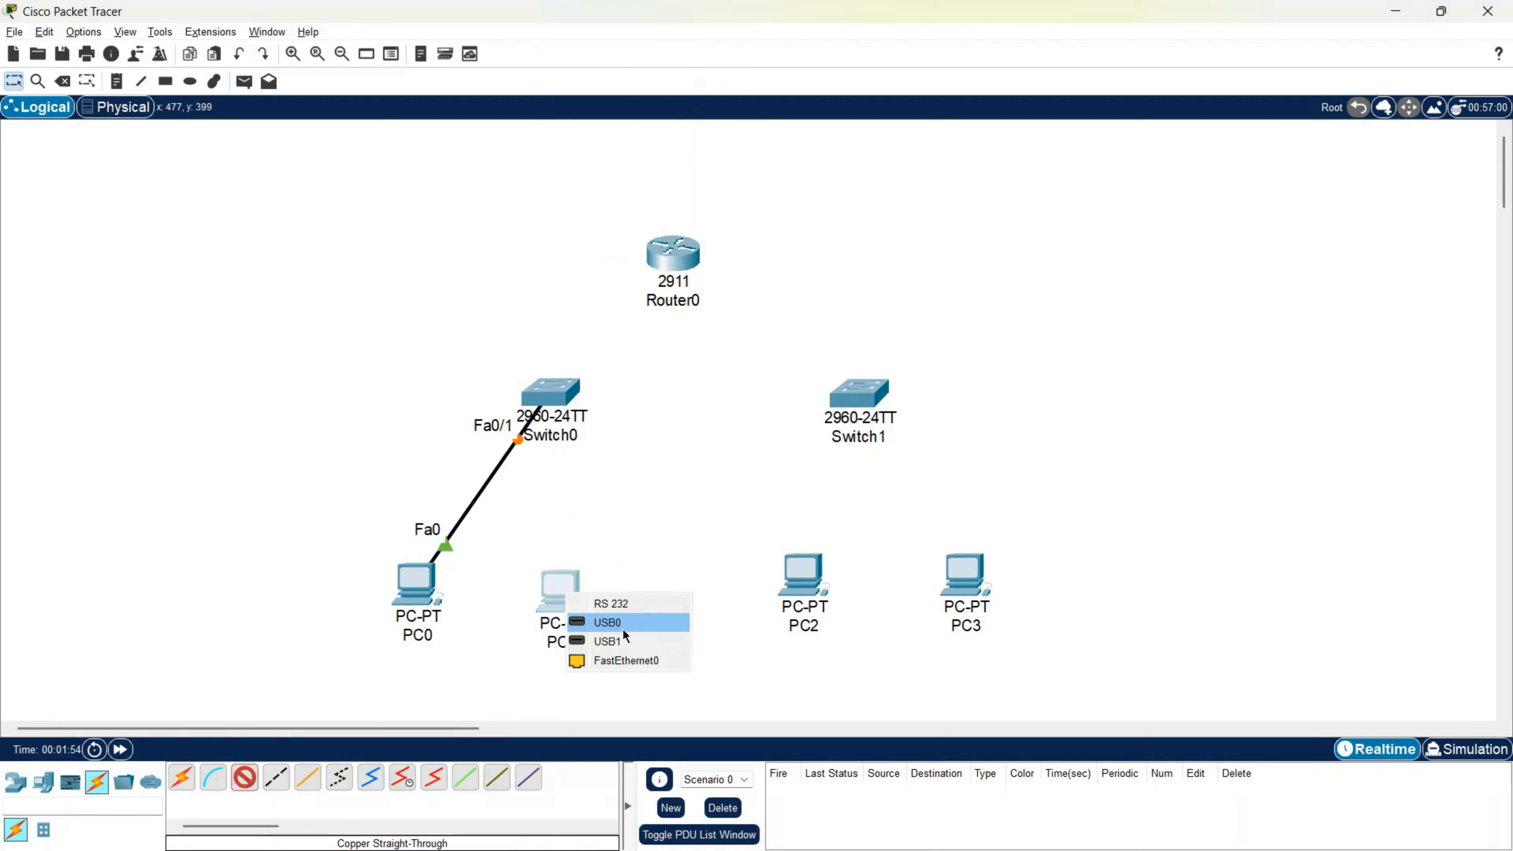
left_click(630, 659)
left_click(557, 388)
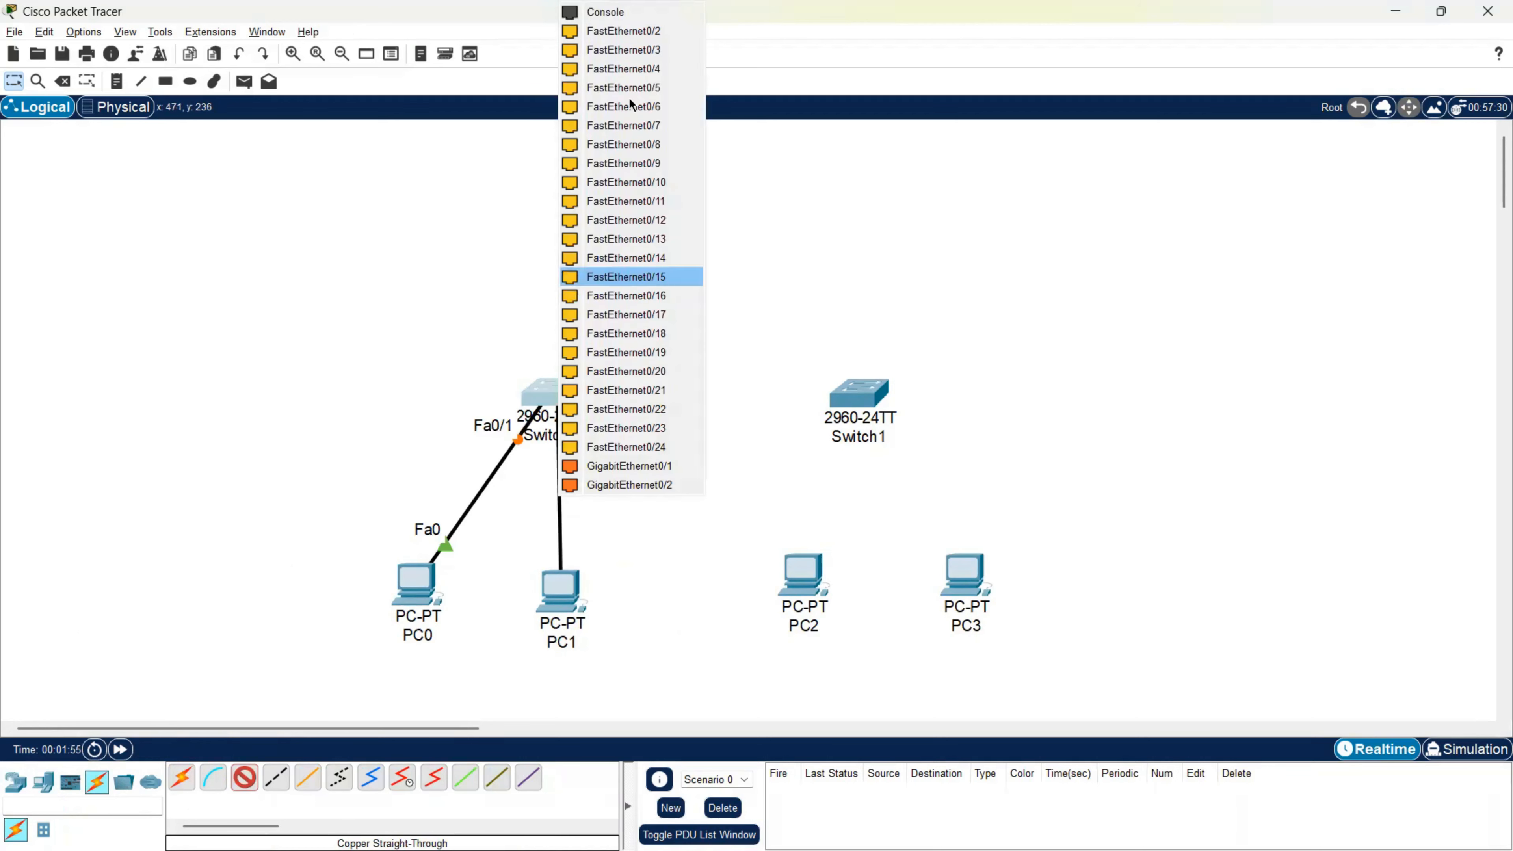
left_click(641, 49)
key("ctrl+z")
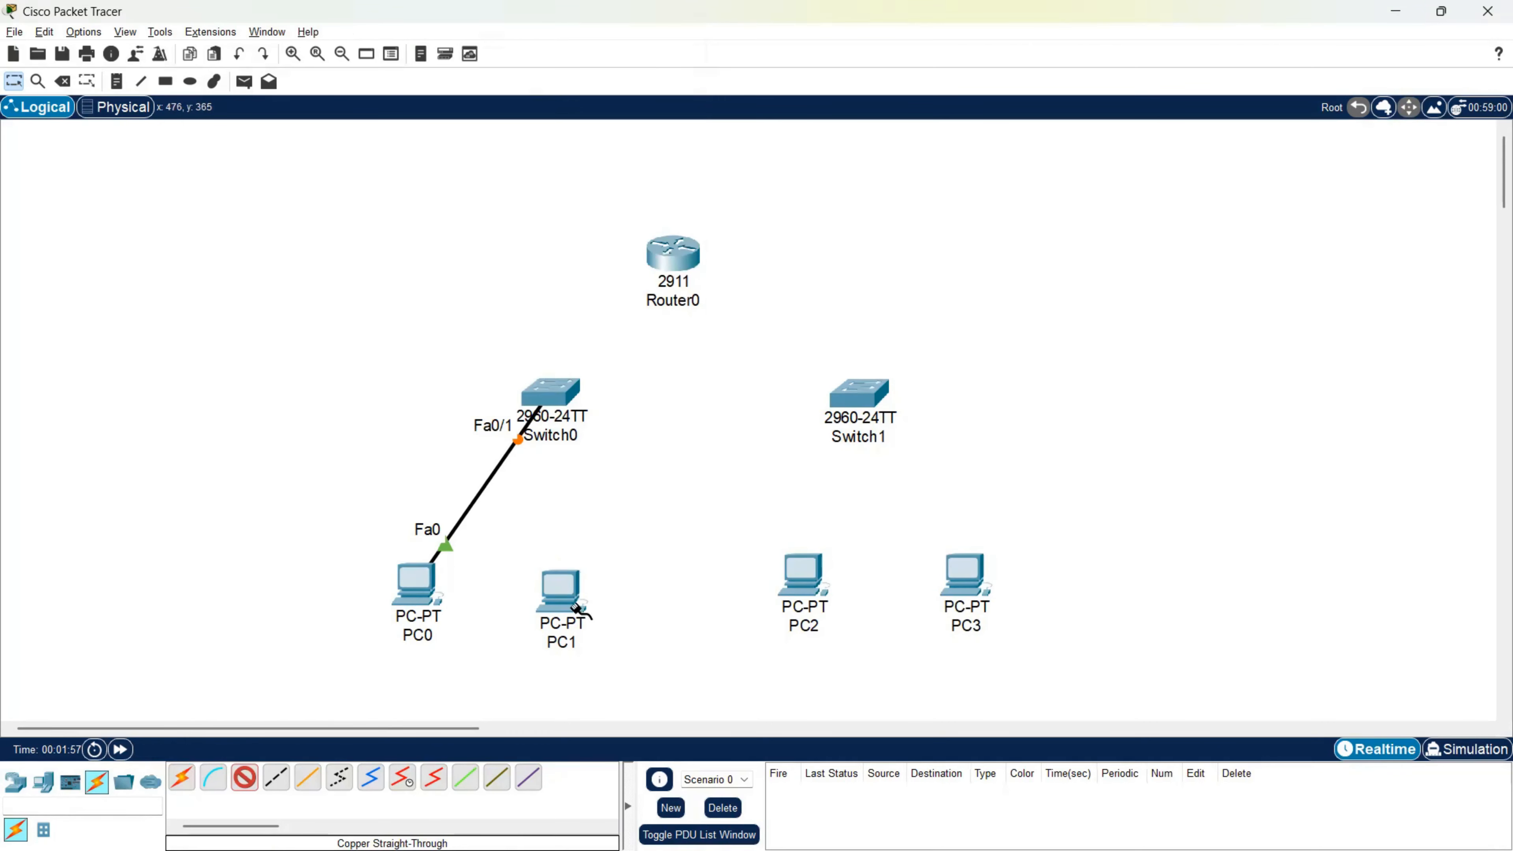
Connect PC1's FastEthernet0 port to Switch0's FastEthernet0/2 port with a copper straight-through cable
left_click(572, 608)
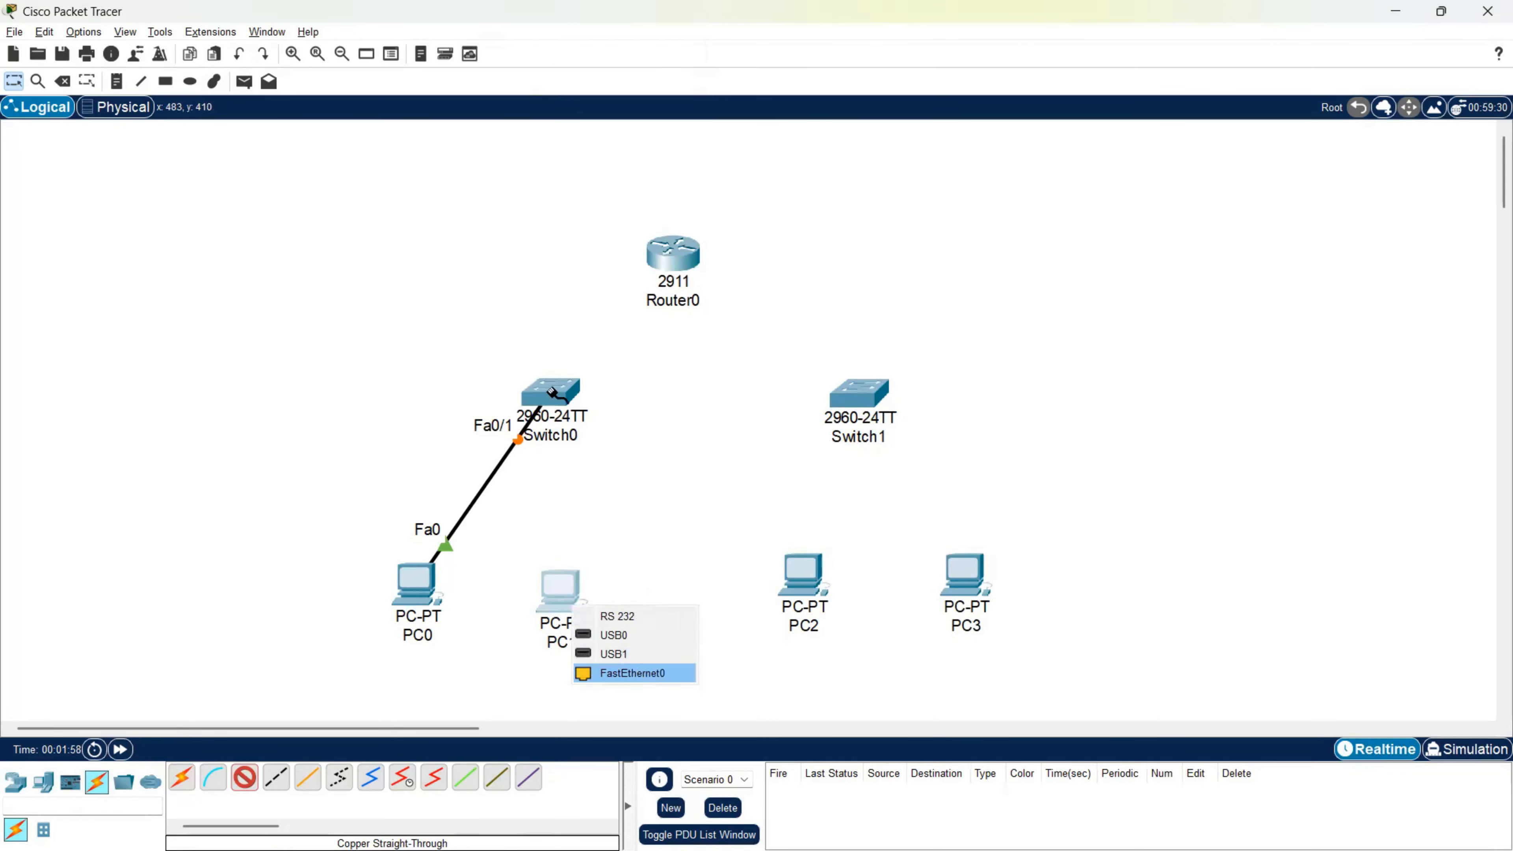
left_click(638, 674)
left_click(551, 391)
left_click(638, 33)
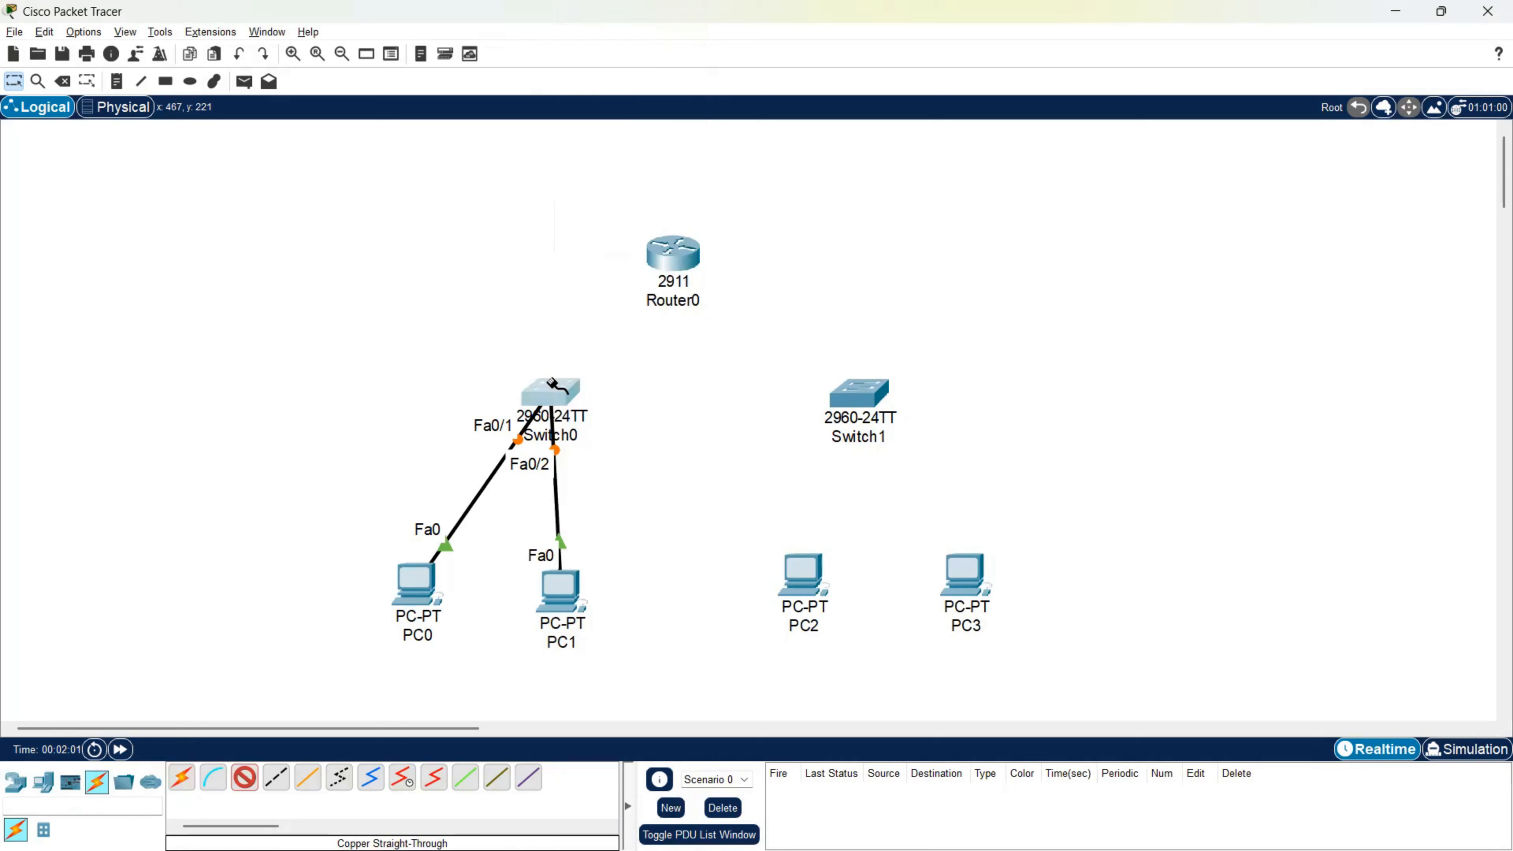
Connect Switch0's FastEthernet0/3 port to Router0's GigabitEthernet0/0 port with a copper straight-through cable
left_click(551, 391)
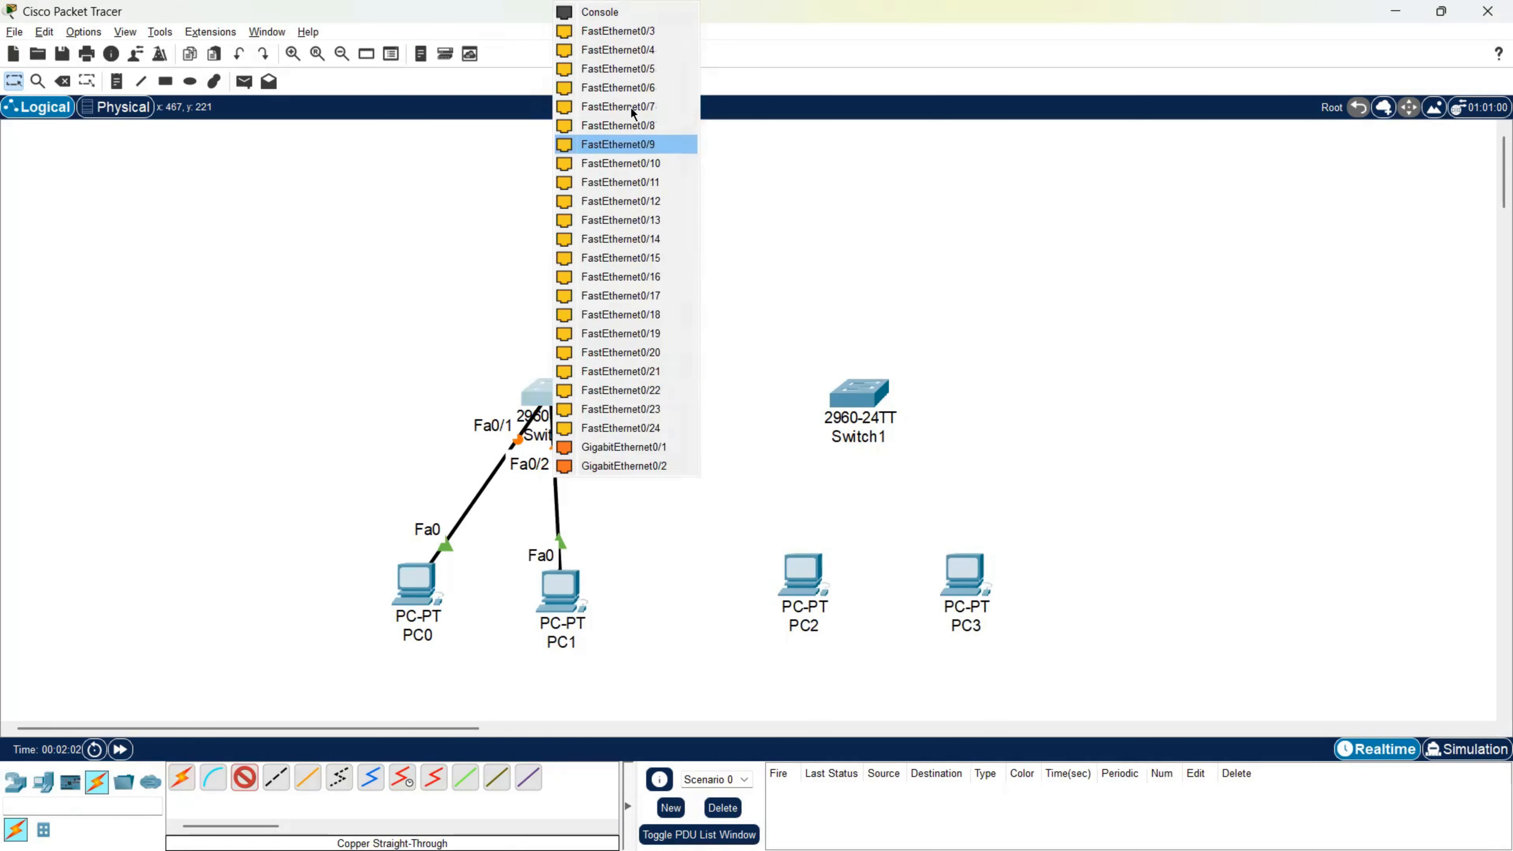
left_click(666, 243)
left_click(665, 245)
left_click(717, 292)
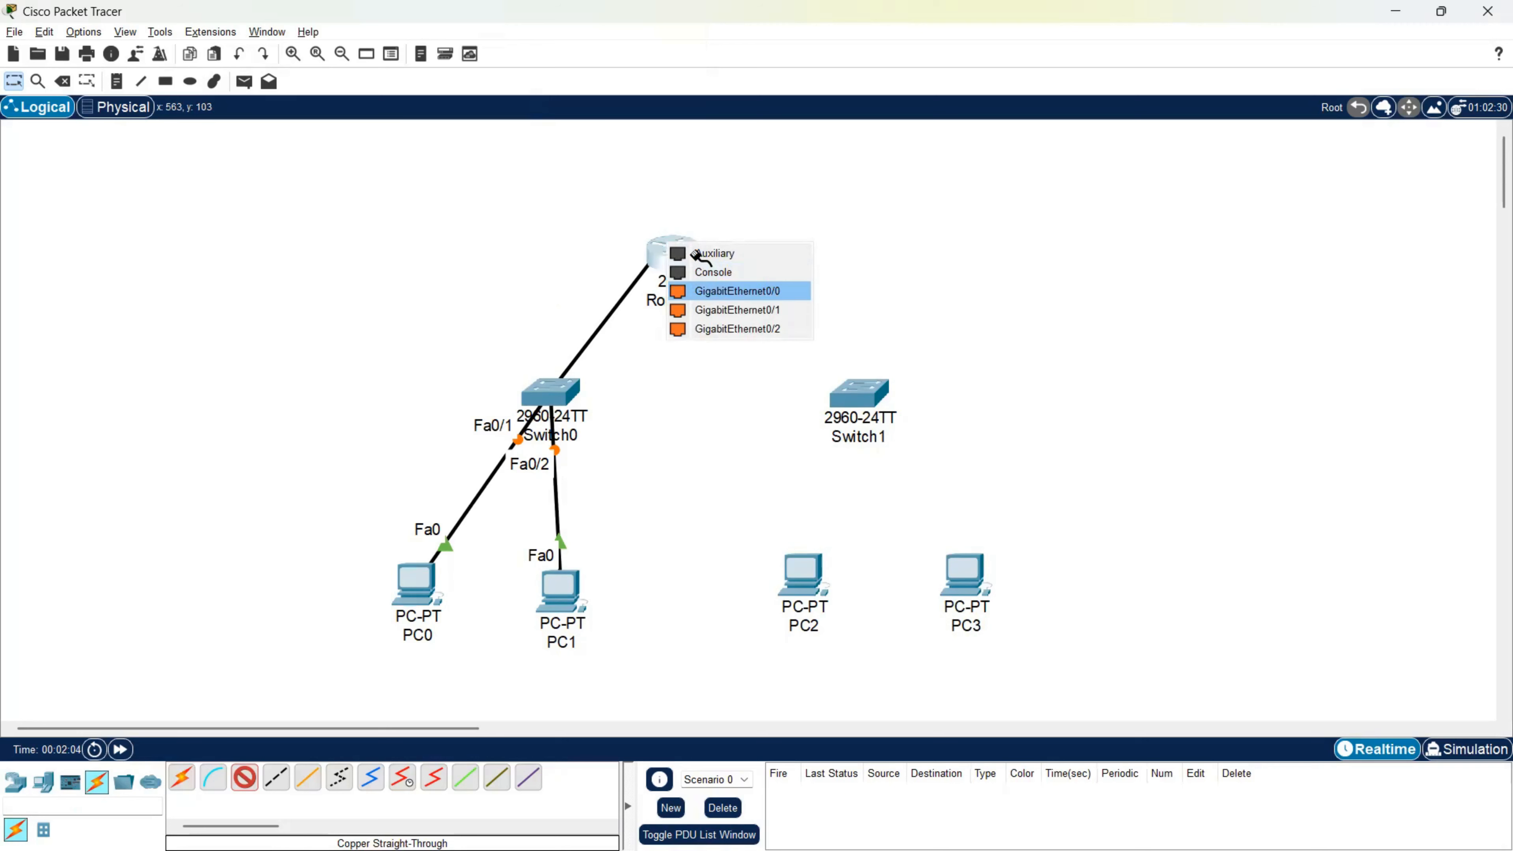
Connect Router0's GigabitEthernet0/1 port to Switch1's FastEthernet0/3 port with a copper straight-through cable
left_click(697, 256)
left_click(748, 305)
left_click(847, 388)
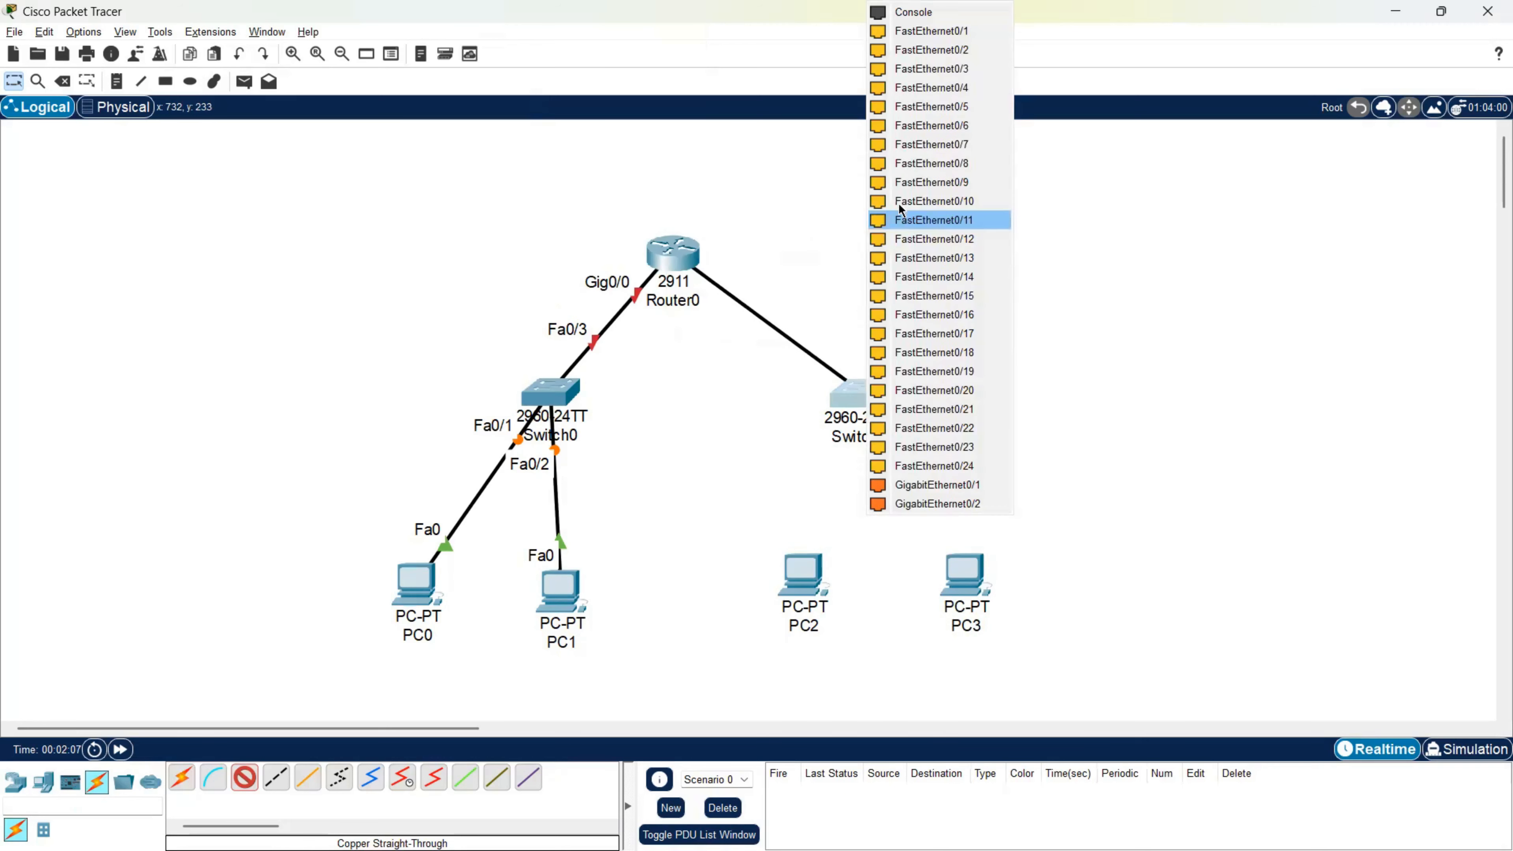
left_click(929, 69)
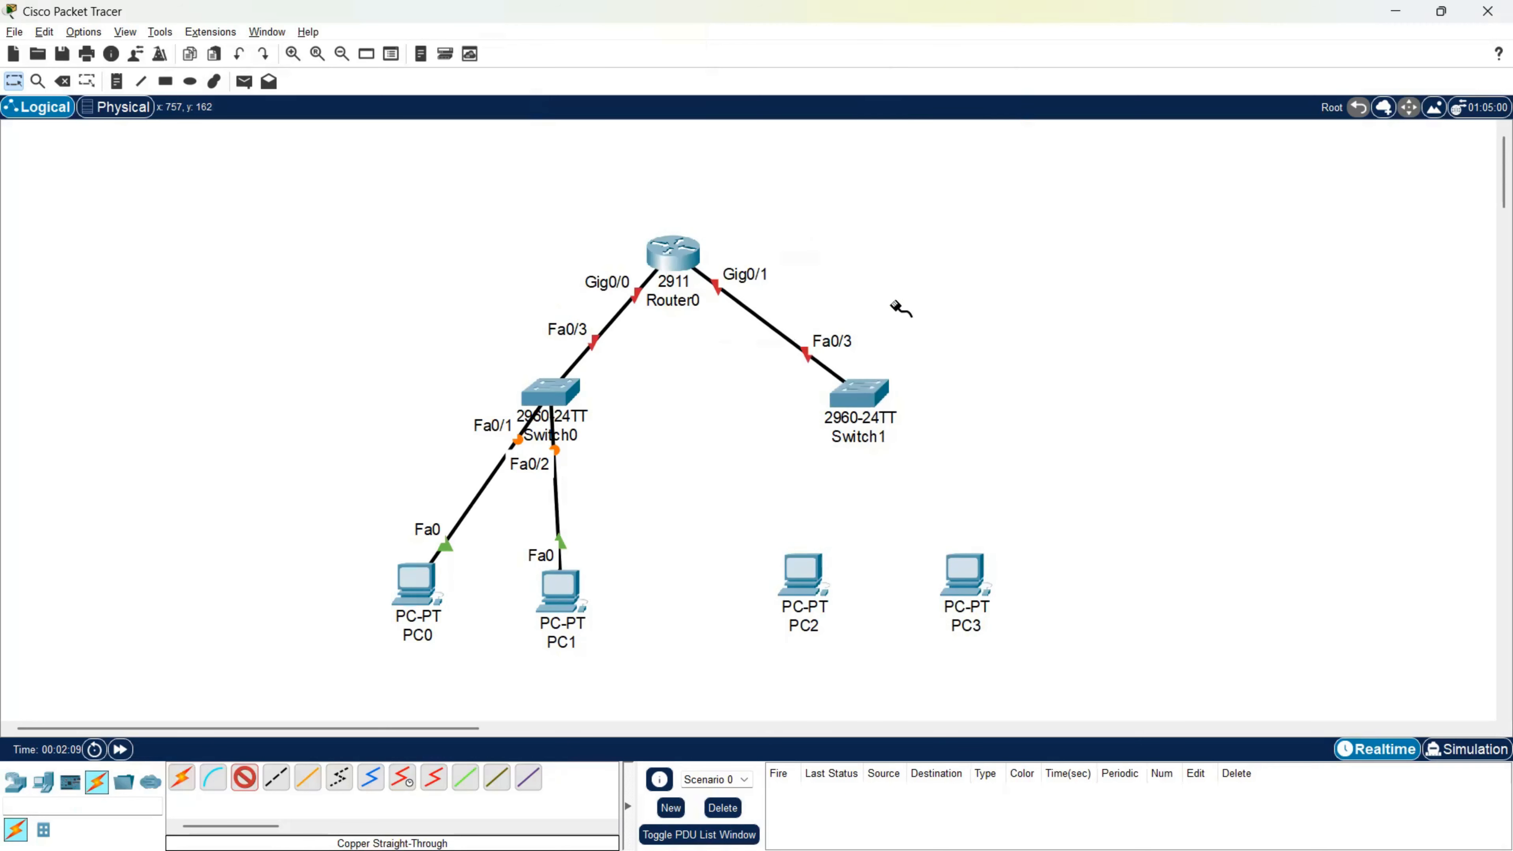
Connect Switch1's FastEthernet0/1 port to PC2's FastEthernet0 port with a copper straight-through cable
left_click(870, 391)
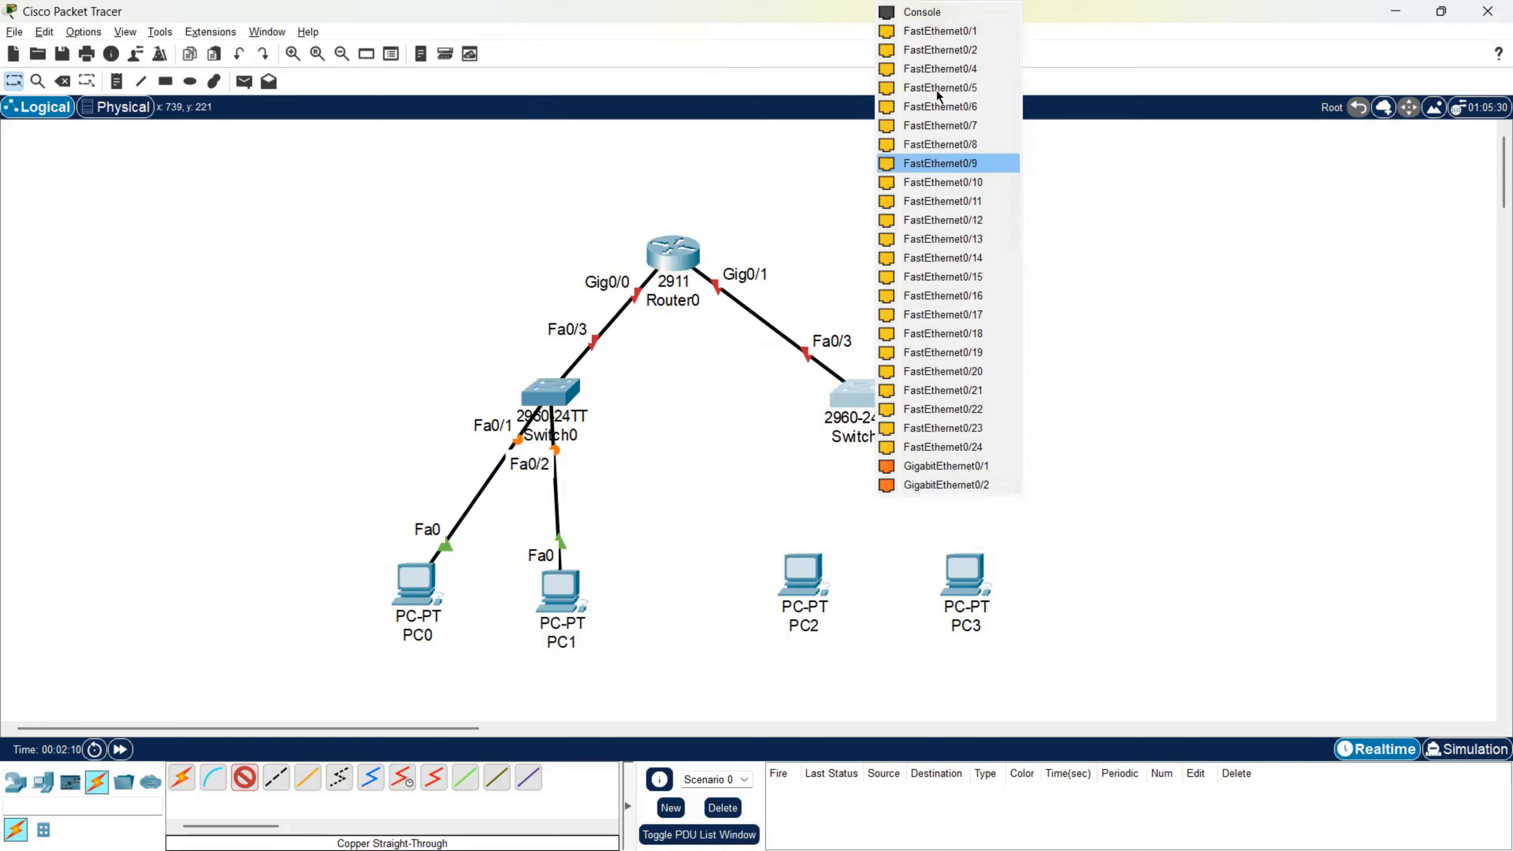
left_click(941, 30)
left_click(808, 569)
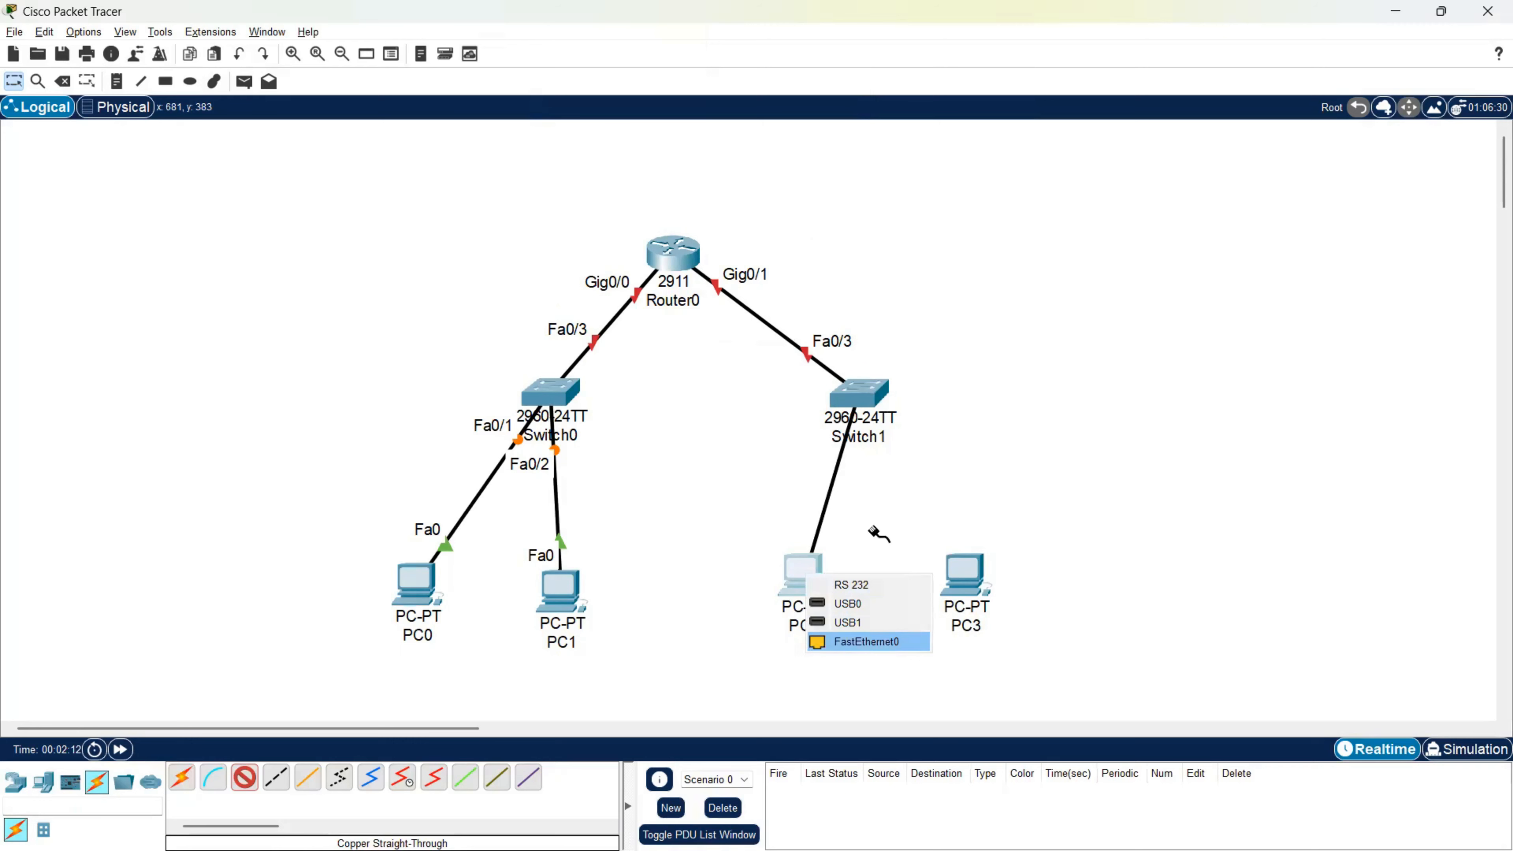
left_click(867, 642)
Connect Switch1's FastEthernet0/2 port to PC3's FastEthernet0 port with a copper straight-through cable and leave the cabling command
left_click(872, 391)
left_click(950, 31)
left_click(963, 581)
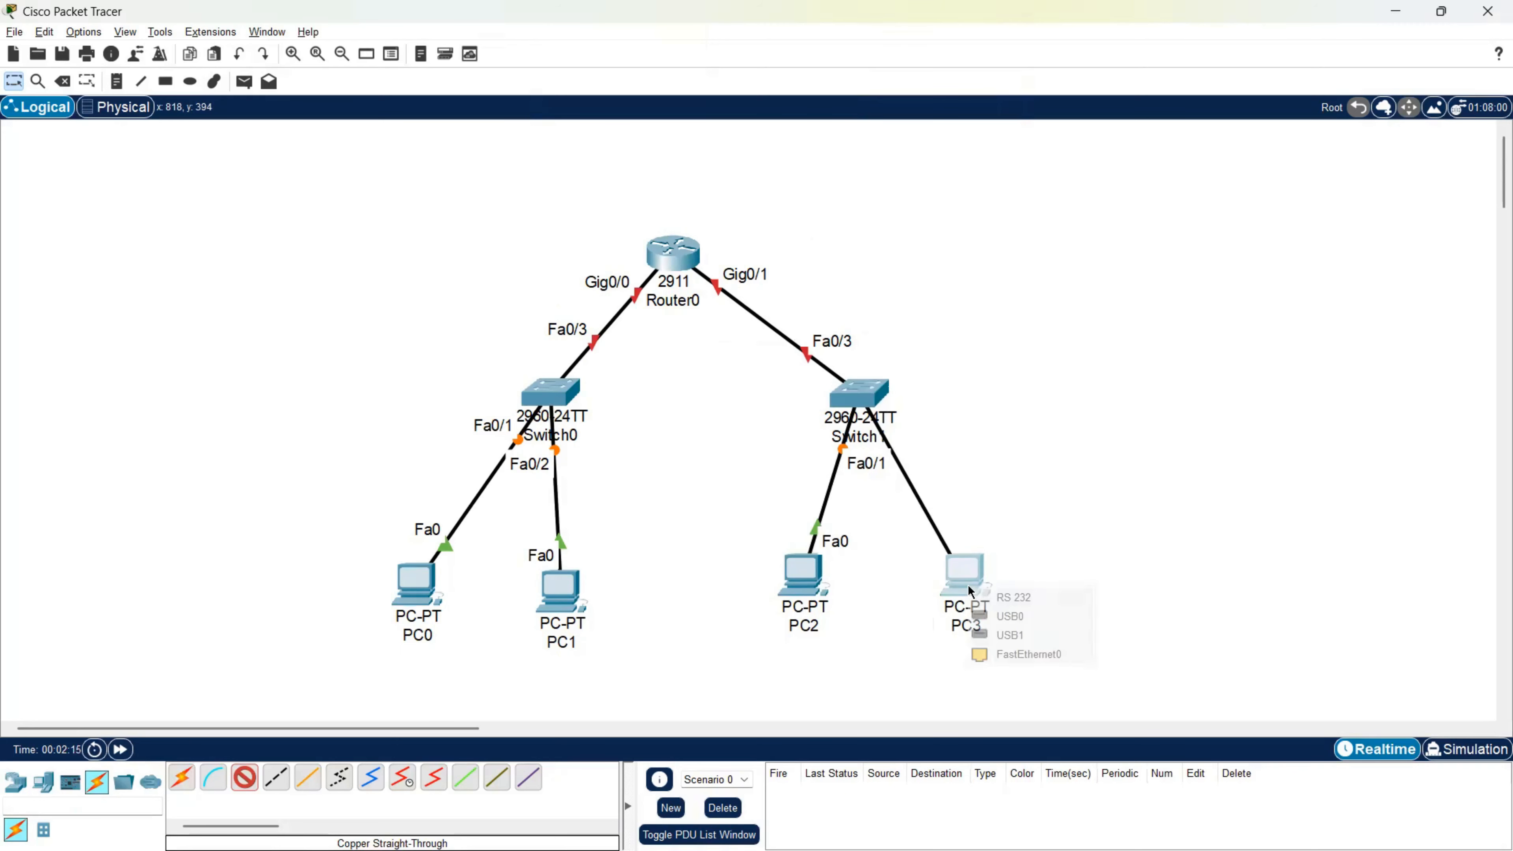
left_click(1029, 654)
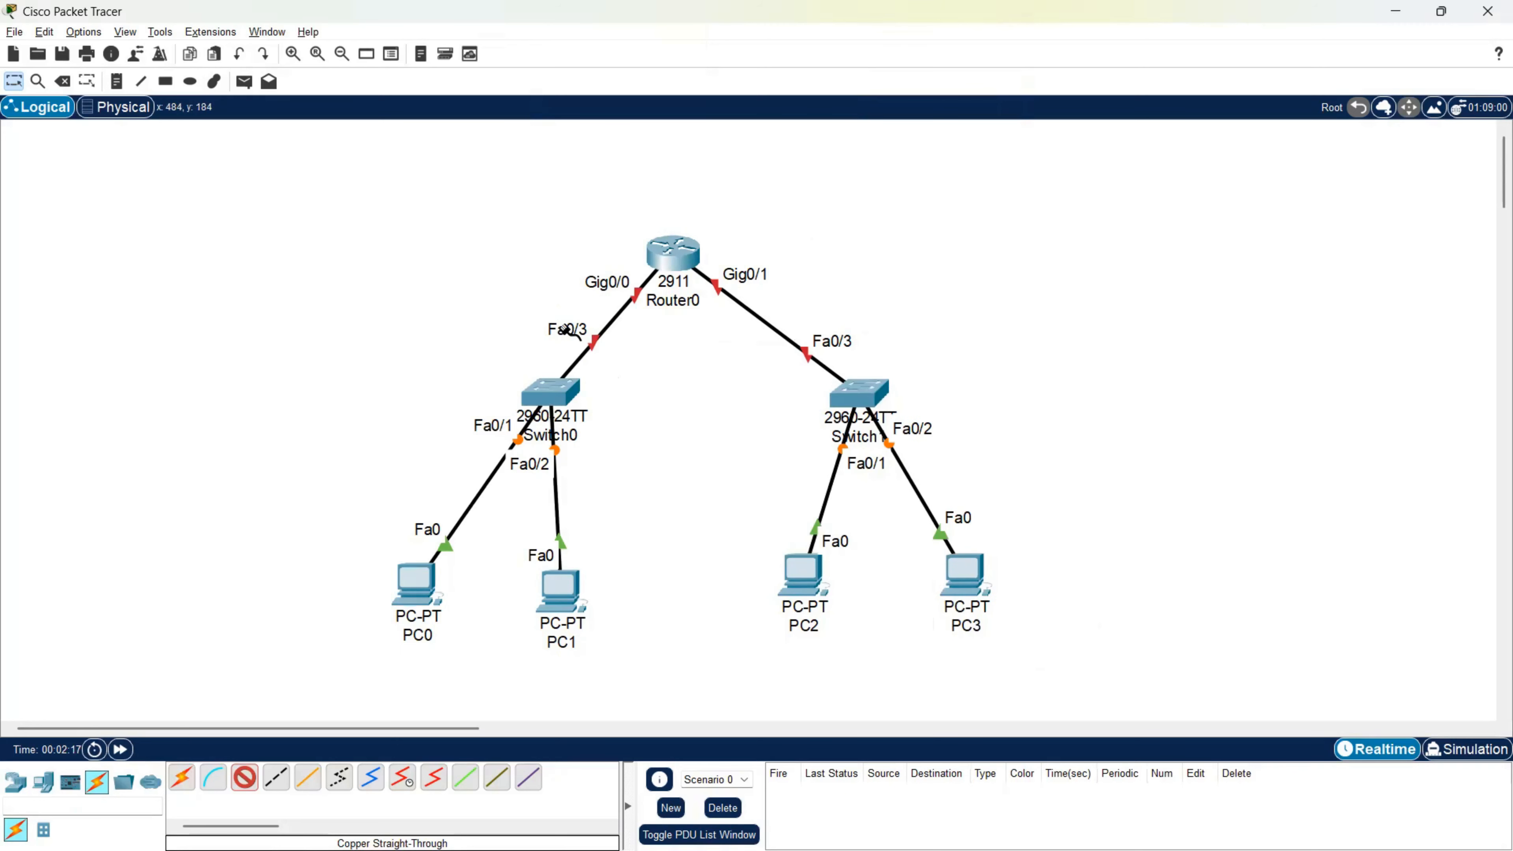
key("Escape")
Place a note reading "Router as DHCP Server" above Router0
left_click(117, 80)
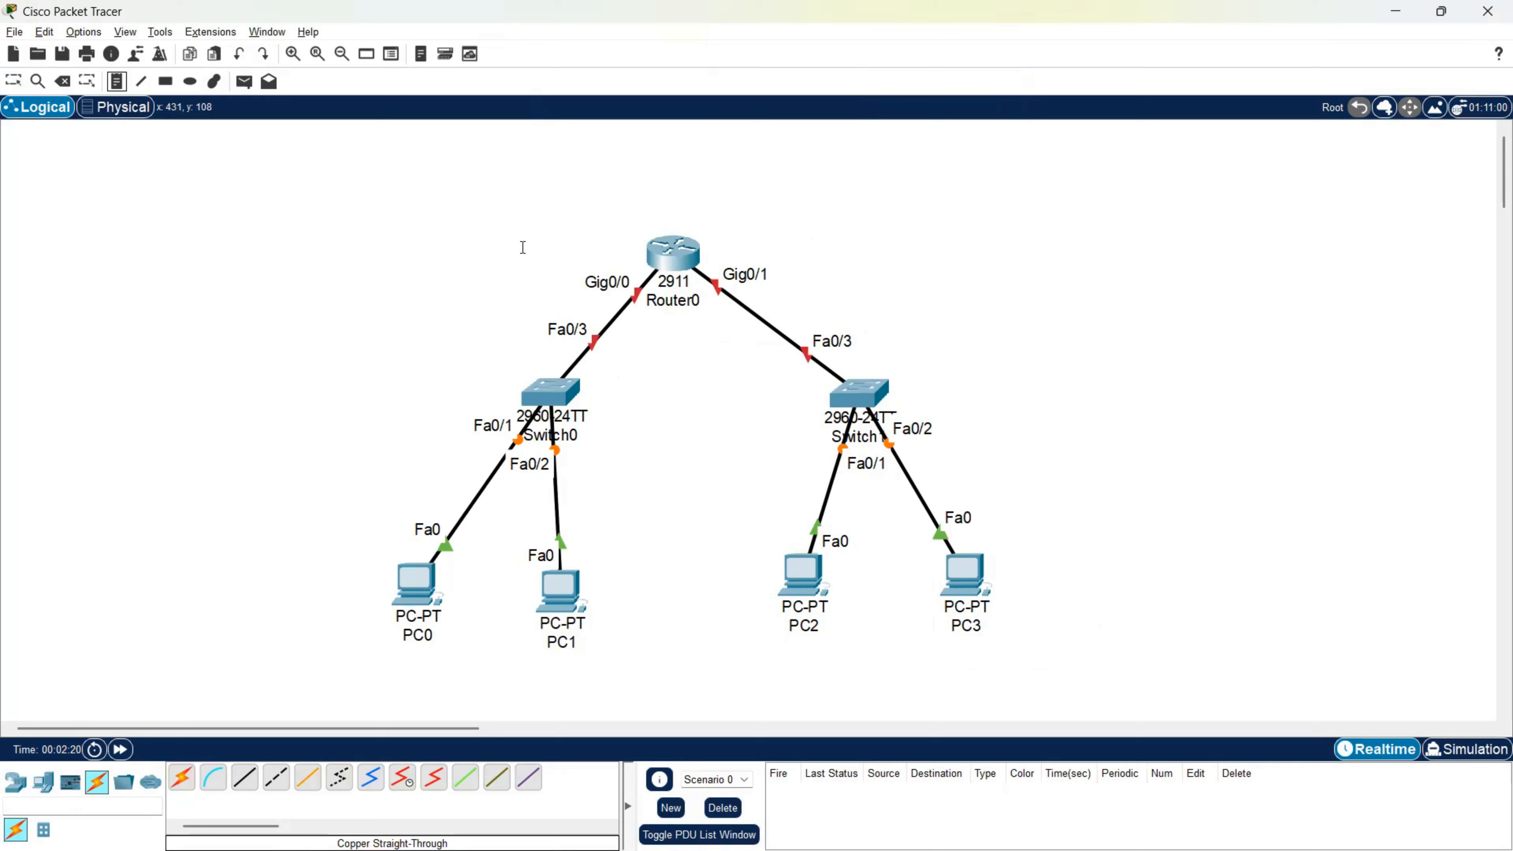
left_click(635, 198)
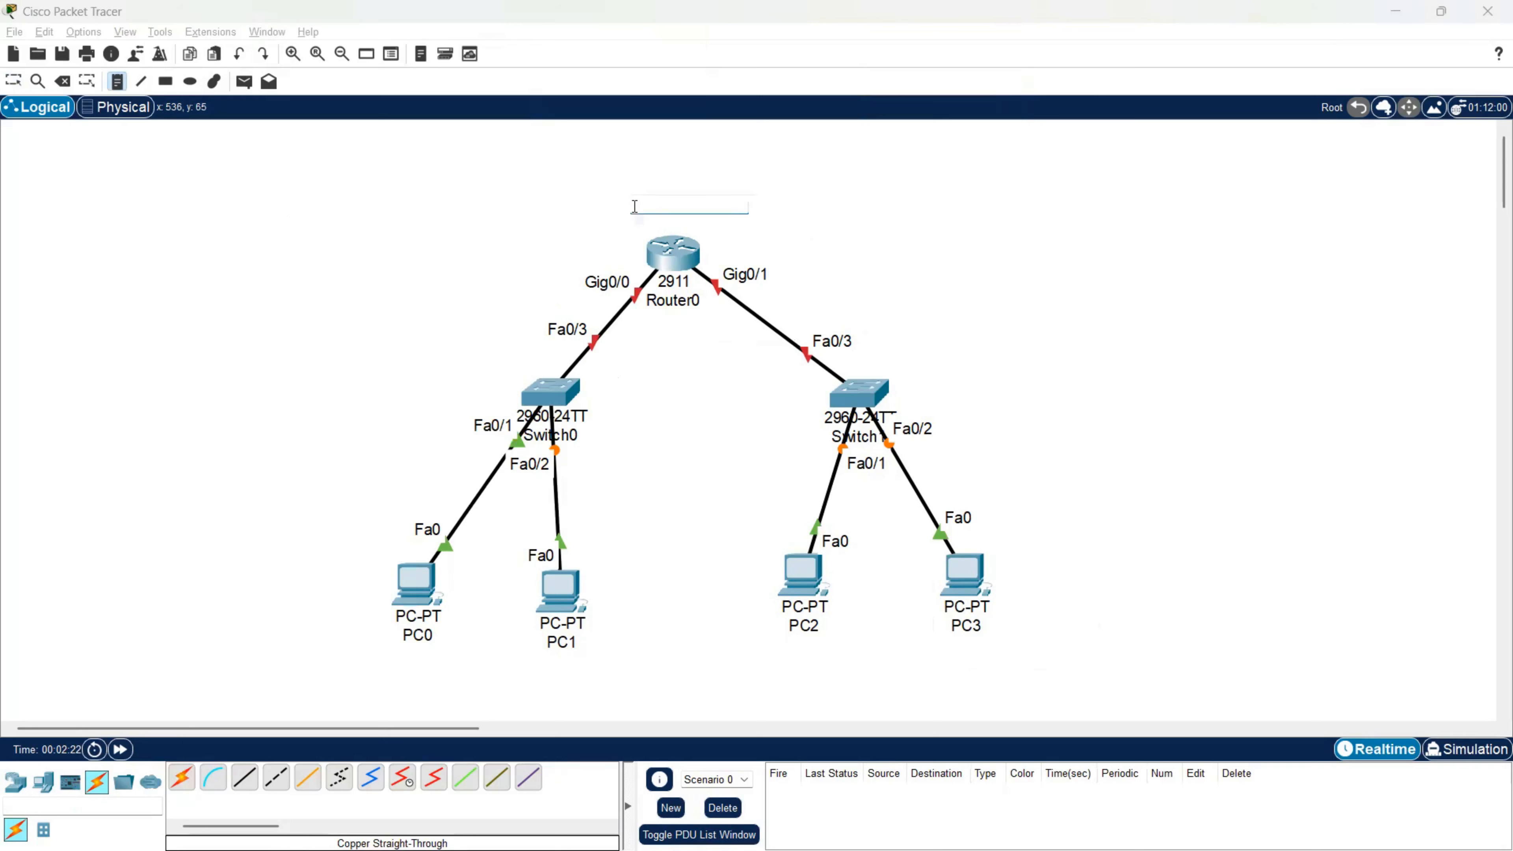
type("DHCP S")
type("Router as")
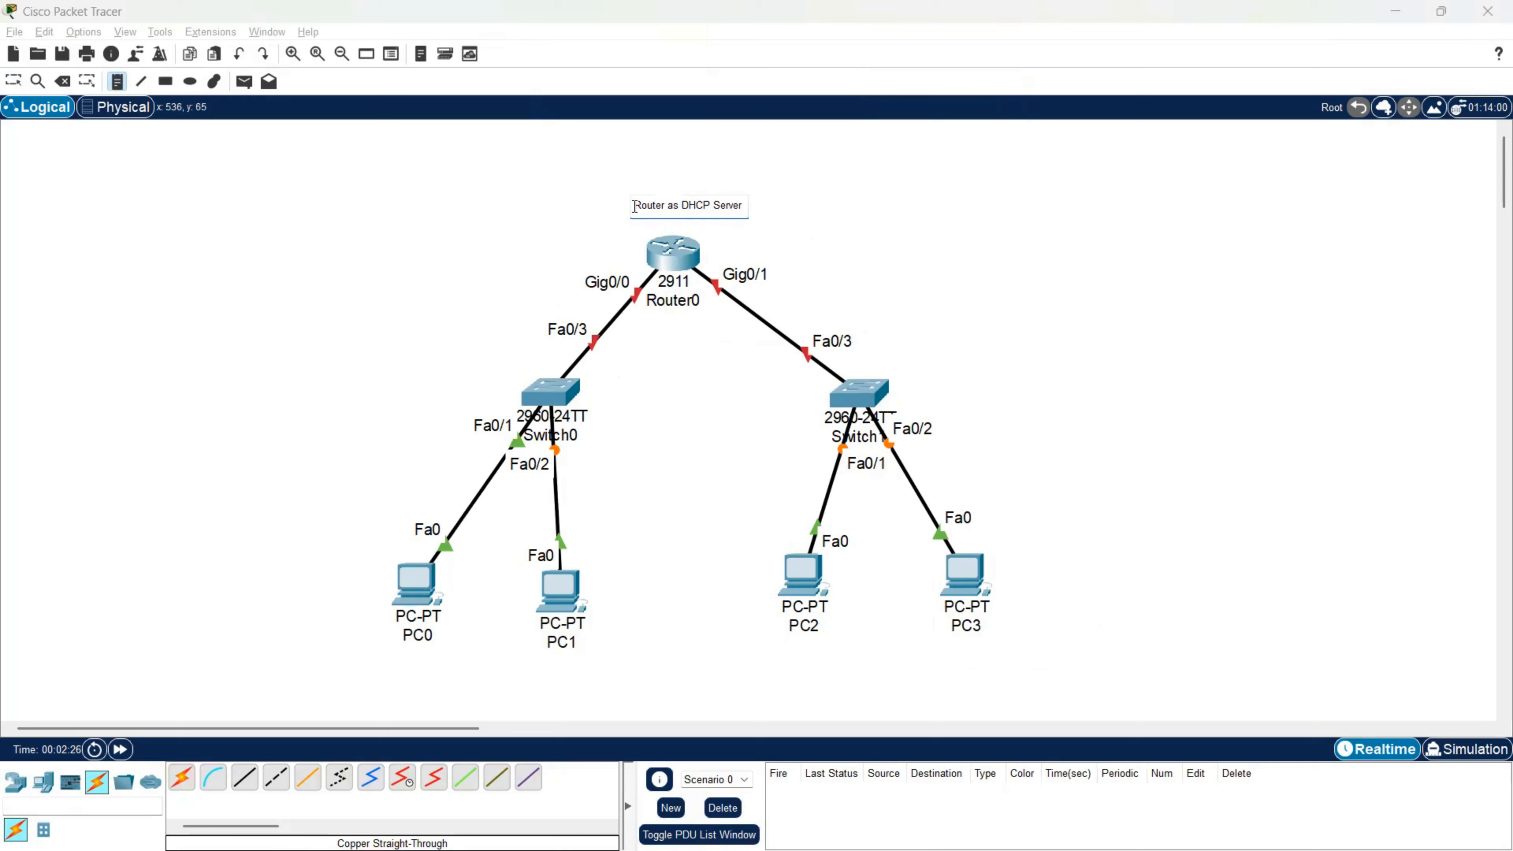
Add address notes near Router0: 192.168.1.1/24 by its Gig0/0 link and 192.168.2.1/24 by its Gig0/1 link
left_click(535, 250)
type("192.168")
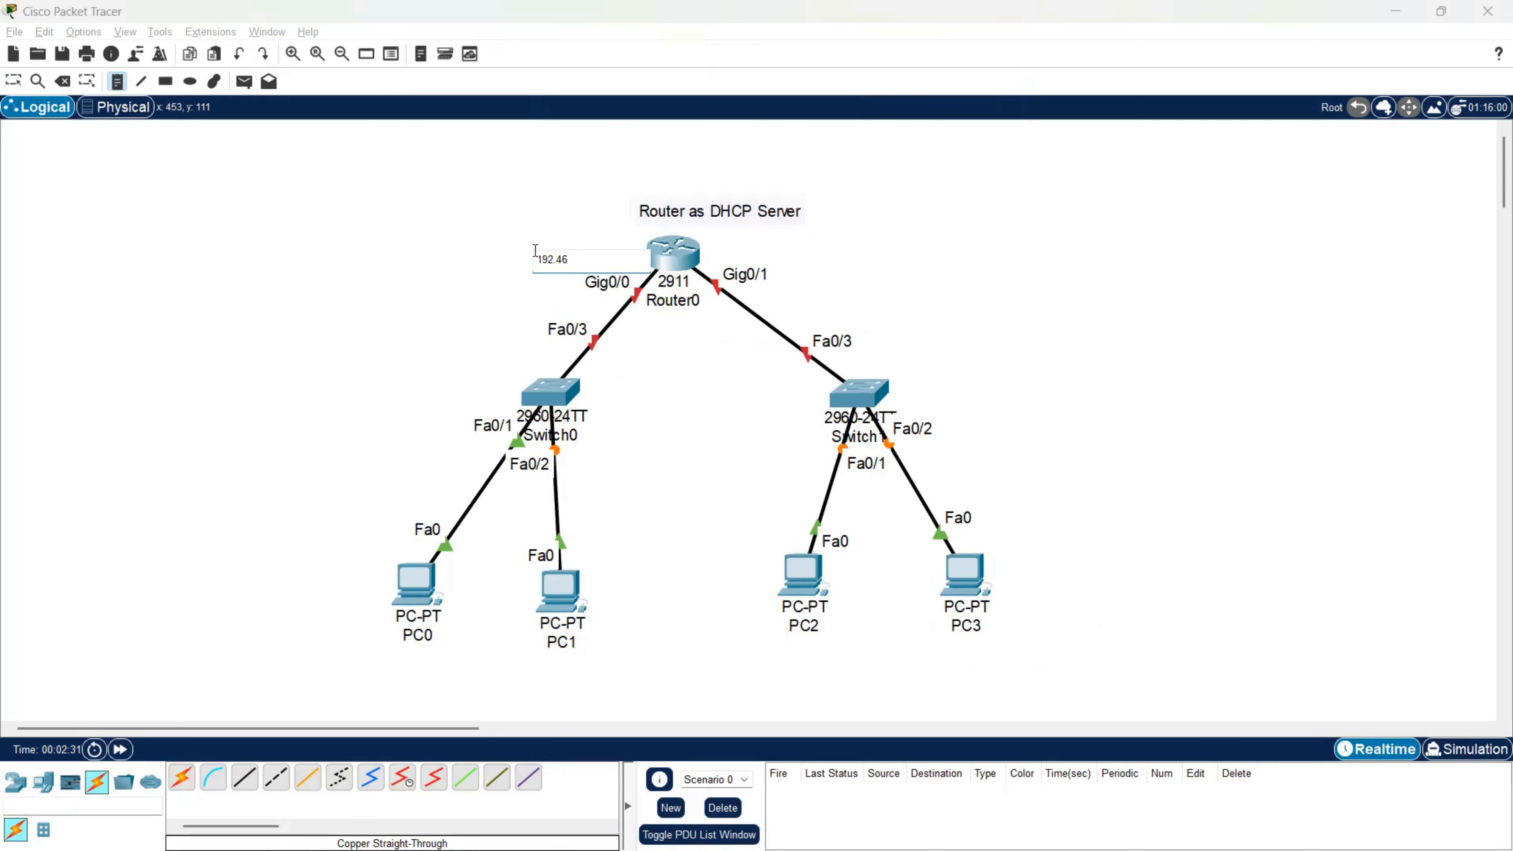
key("BackSpace")
key("BackSpace")
type("168.1.1/24")
left_click(777, 250)
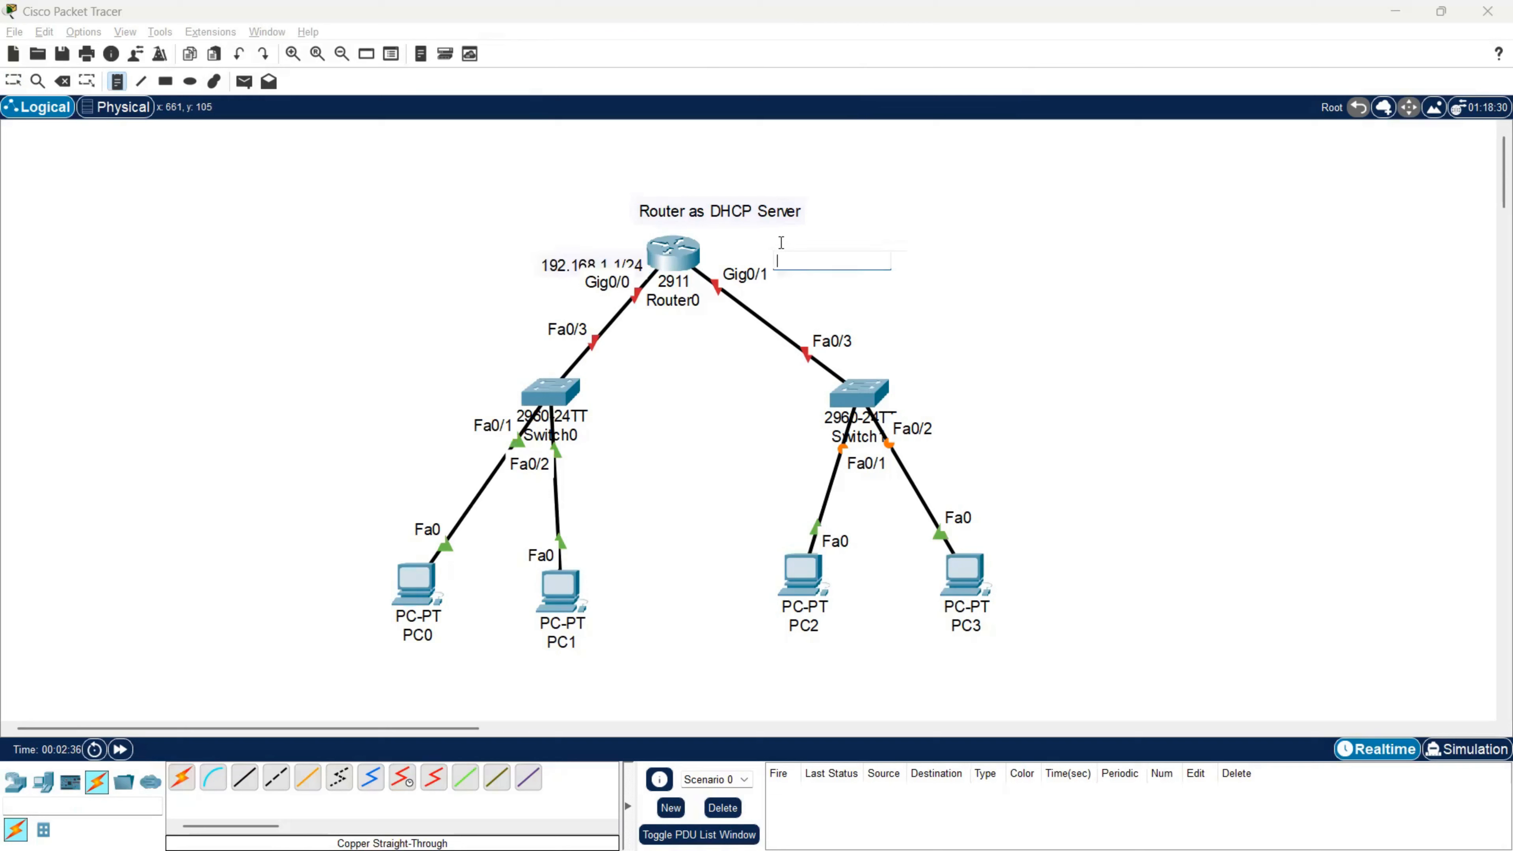
type("192.168.2.1/24")
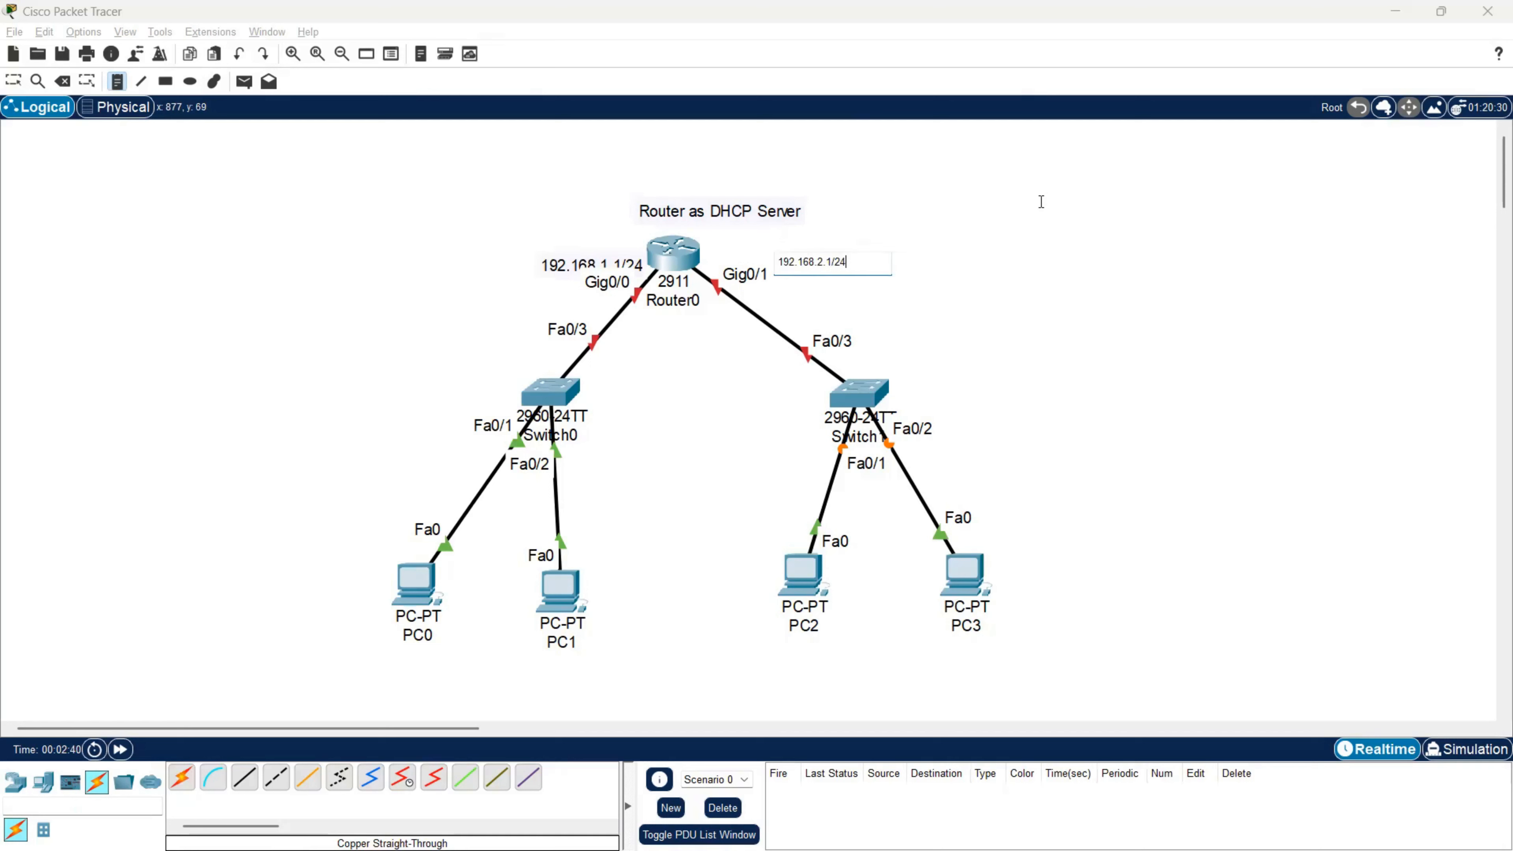
Move the two address notes so they sit just above the Gig0/0 and Gig0/1 port labels without overlapping them
left_click_drag(567, 266, 547, 254)
left_click_drag(805, 260, 741, 253)
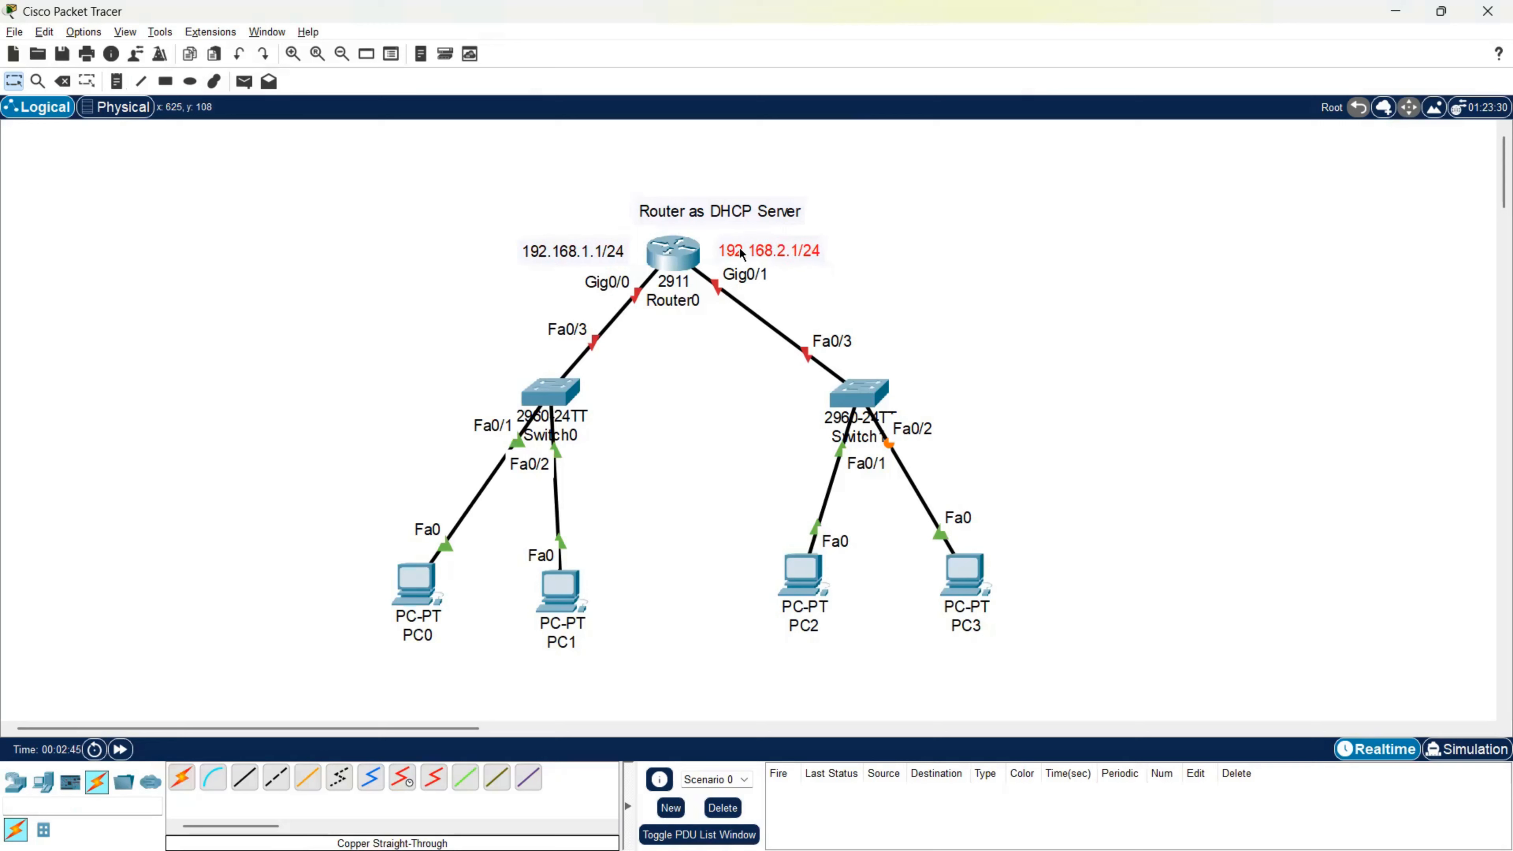
left_click(895, 290)
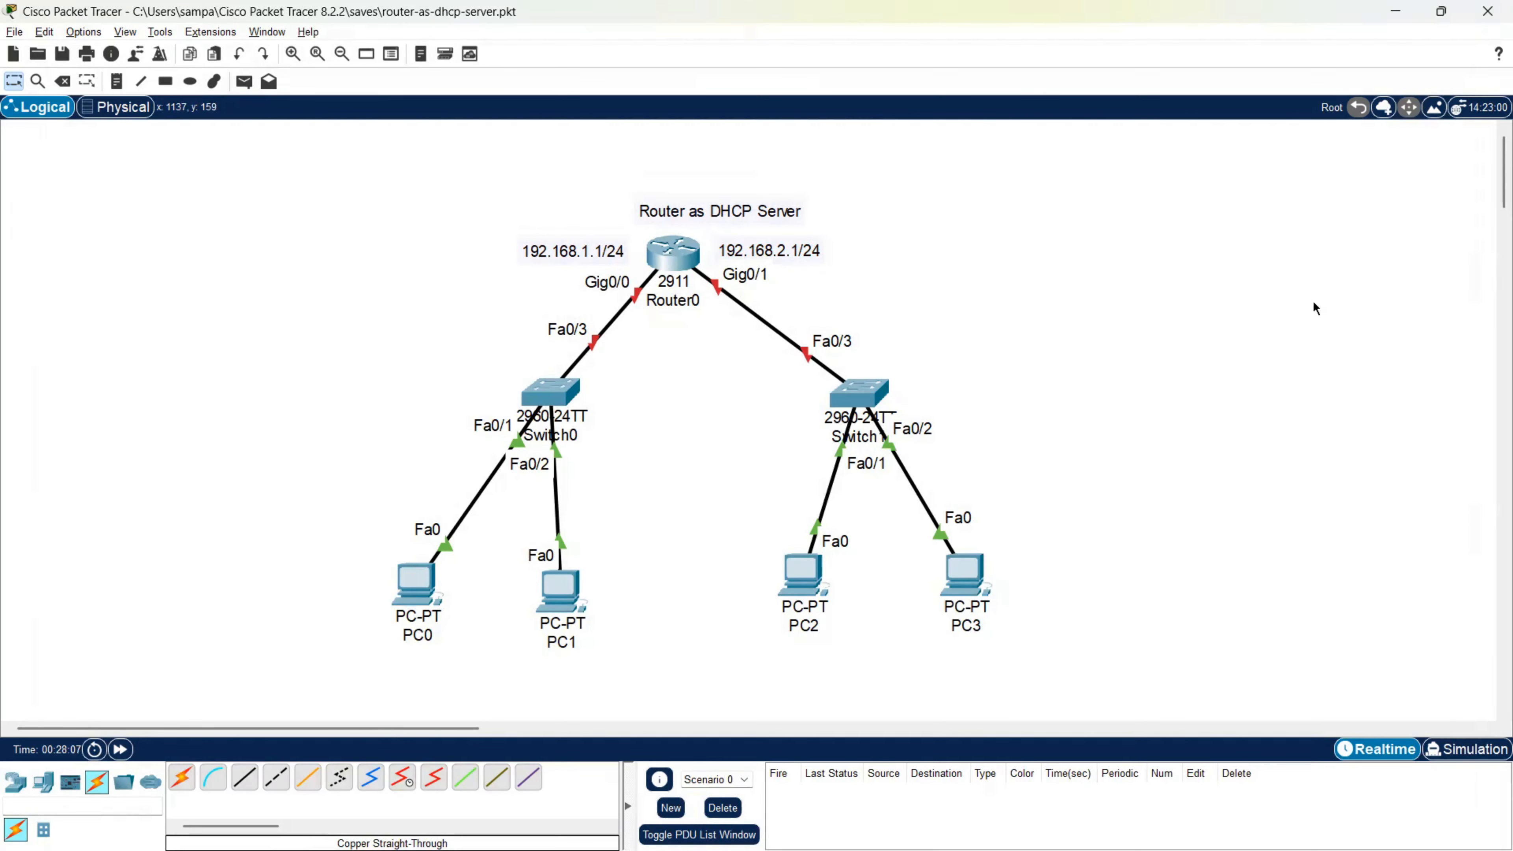
Open Router0's command line in a maximized window and answer no to the initial configuration dialog
double_click(680, 267)
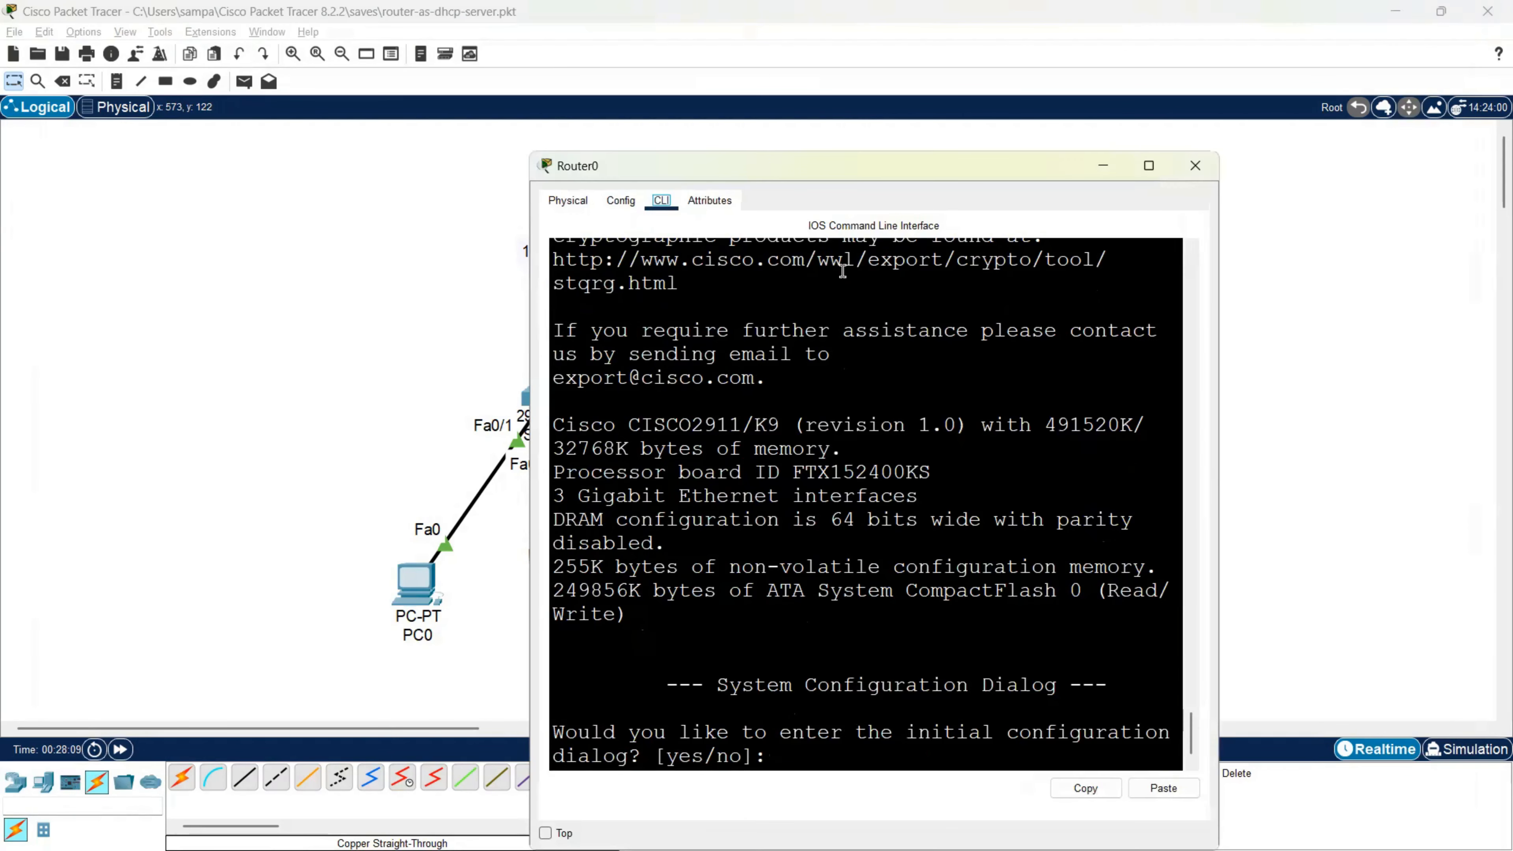
left_click(1150, 172)
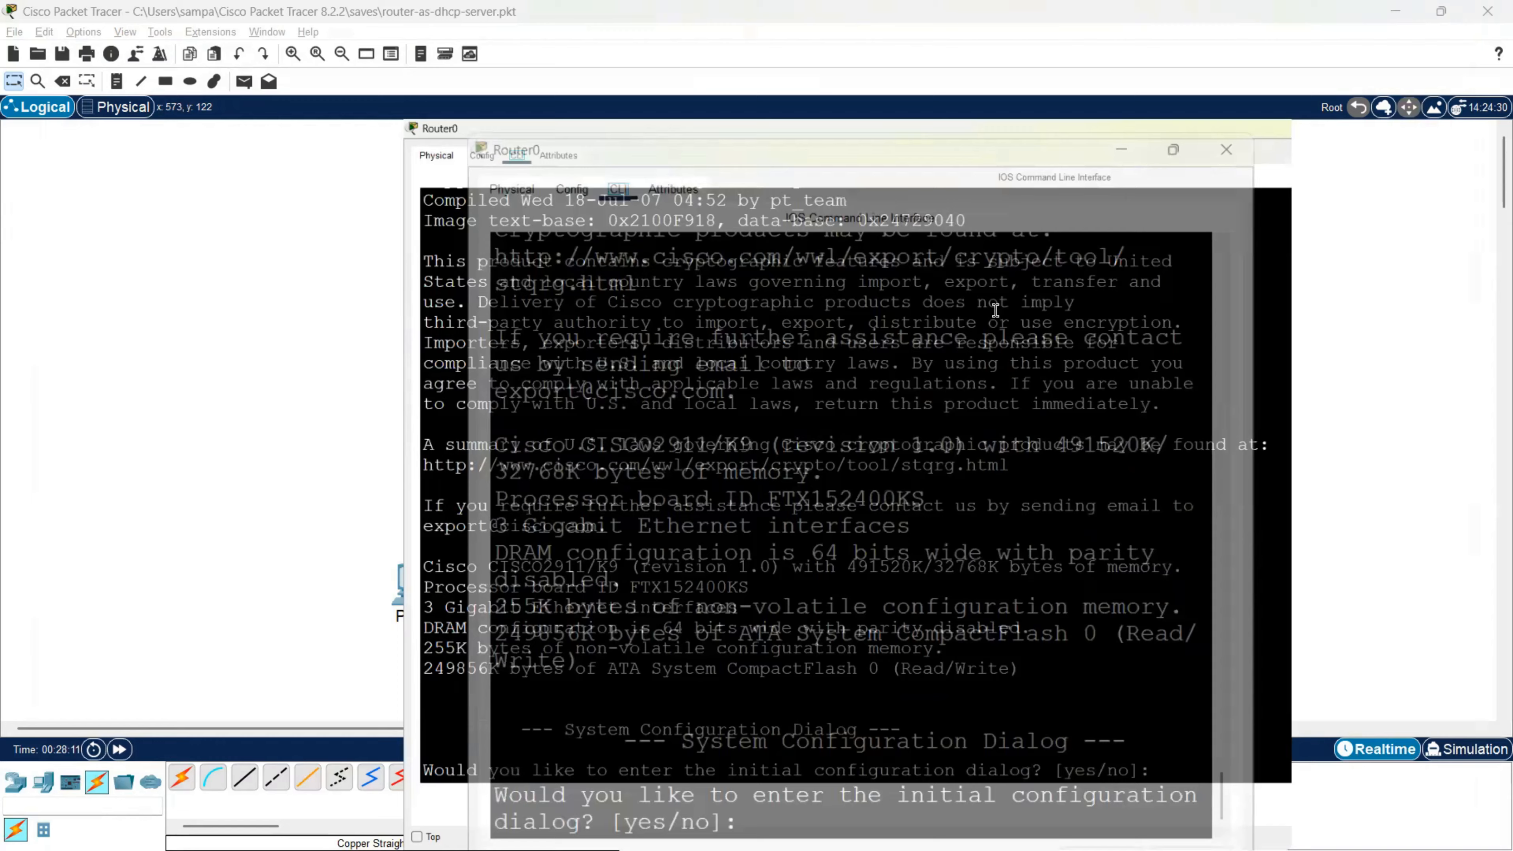
type("no")
key("Return")
key("Return")
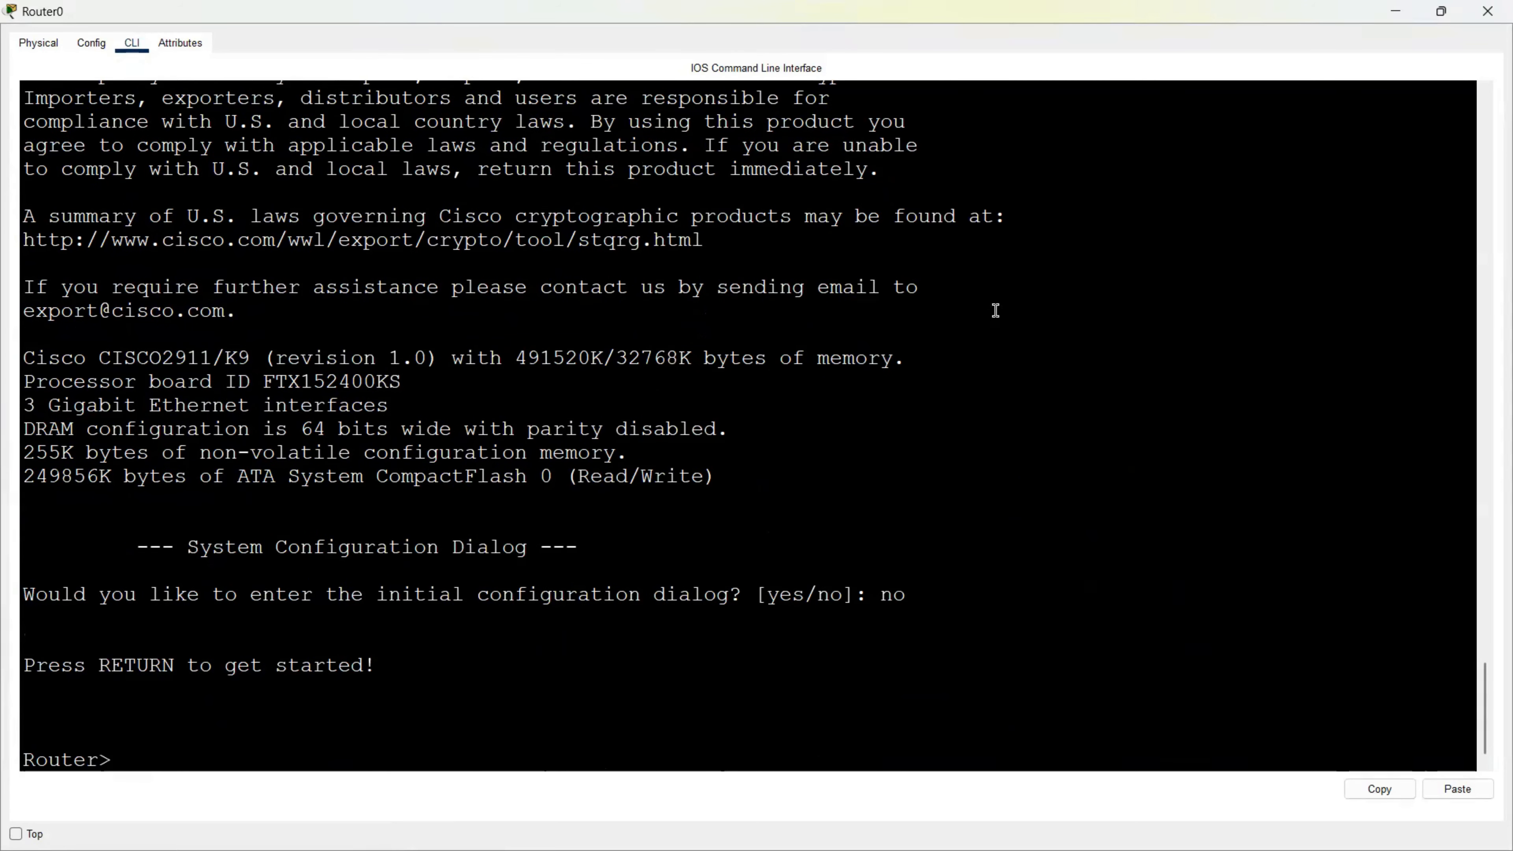
Enter privileged mode with en and global configuration mode with conf t on Router0
key("Return")
type("en")
key("Return")
type("conf t")
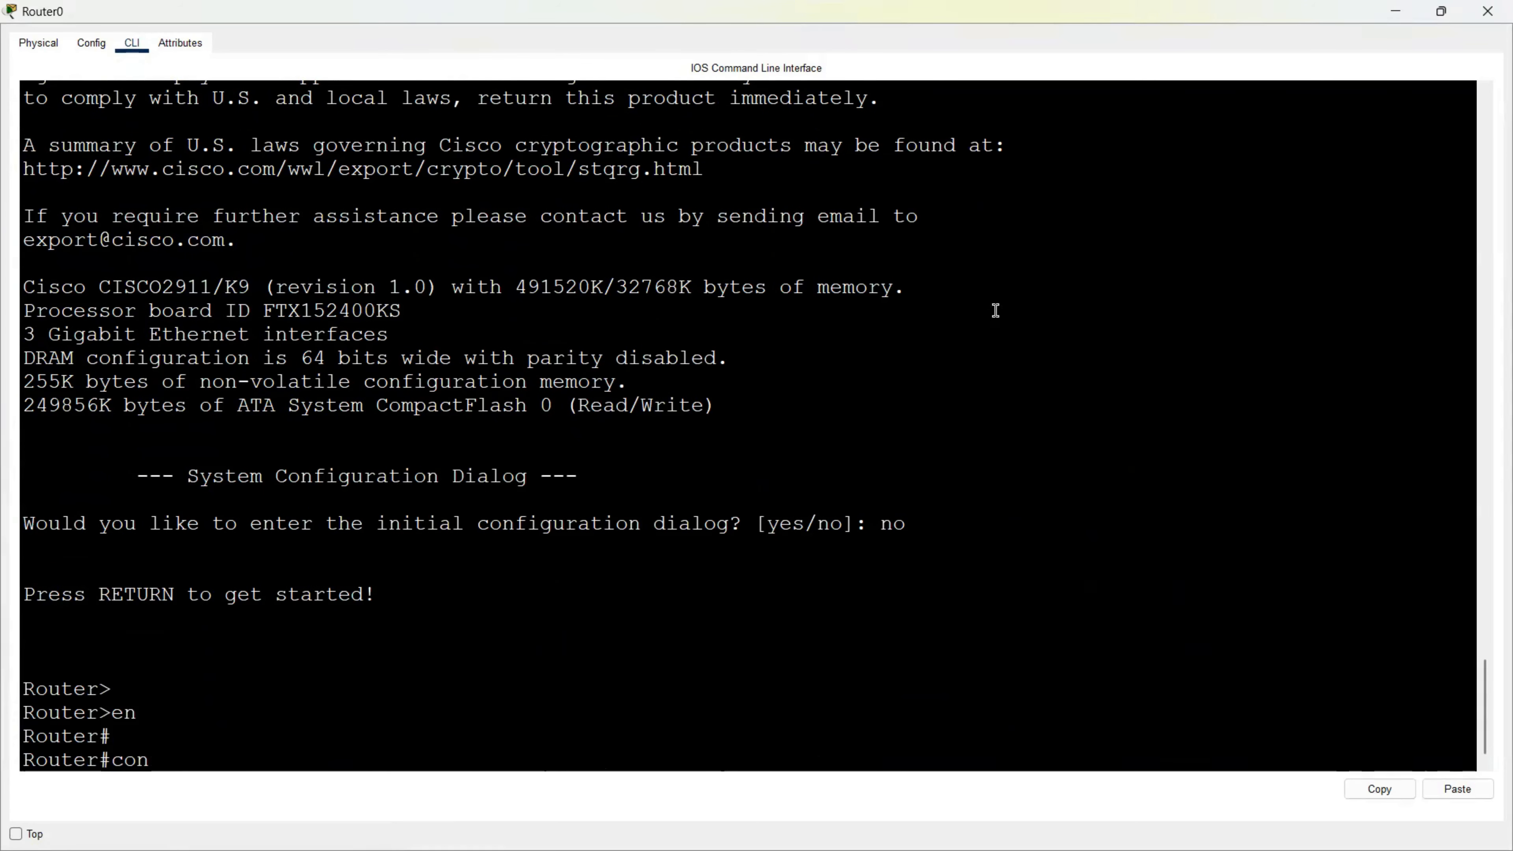
key("Return")
key("Return")
Set the router's hostname to DHCP-Server
type("hostn")
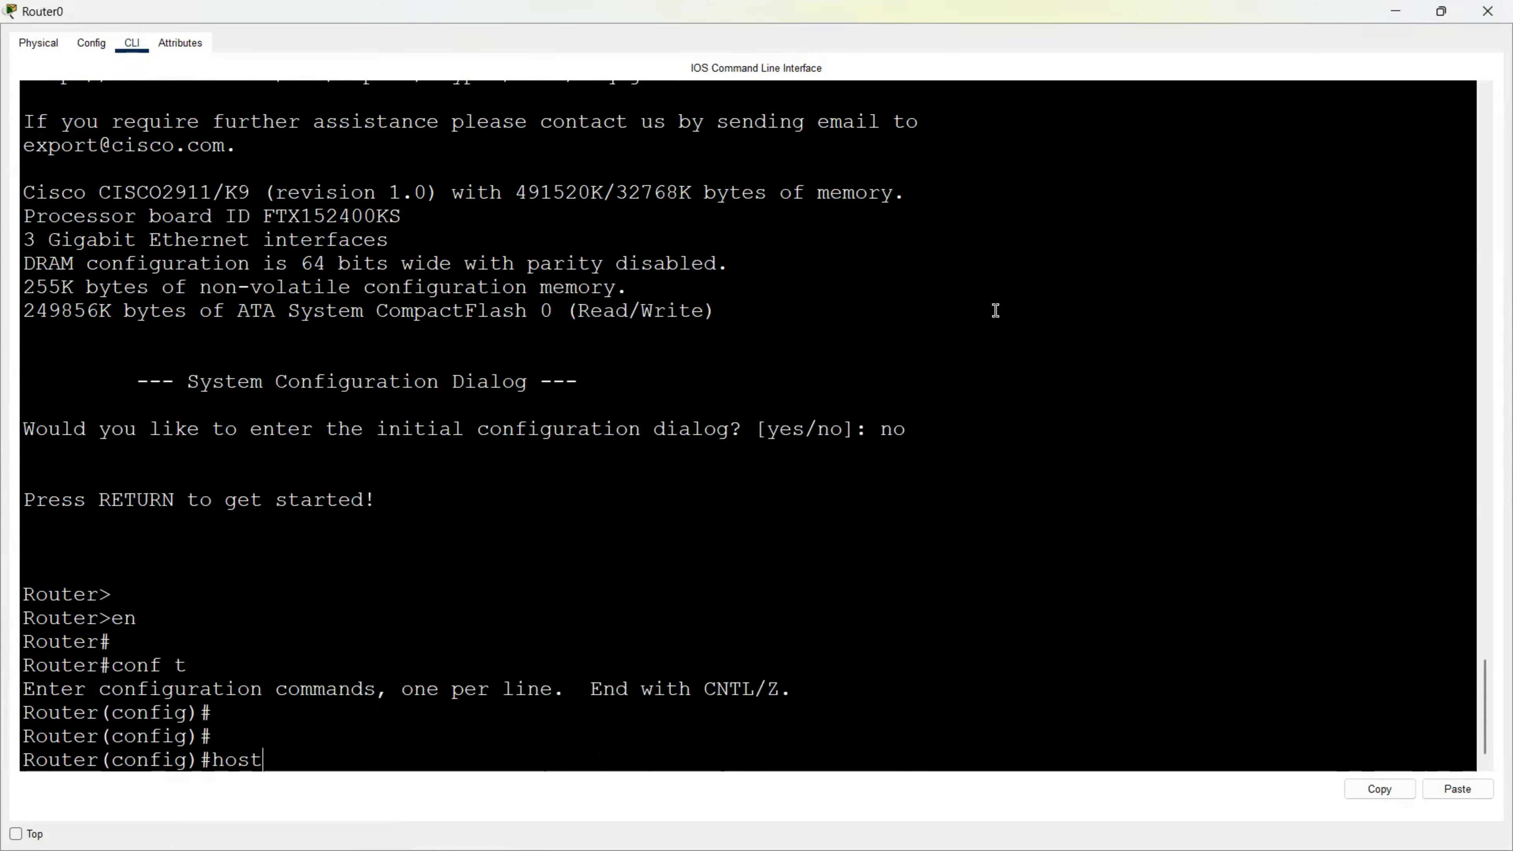
key("Tab")
type("DHCP")
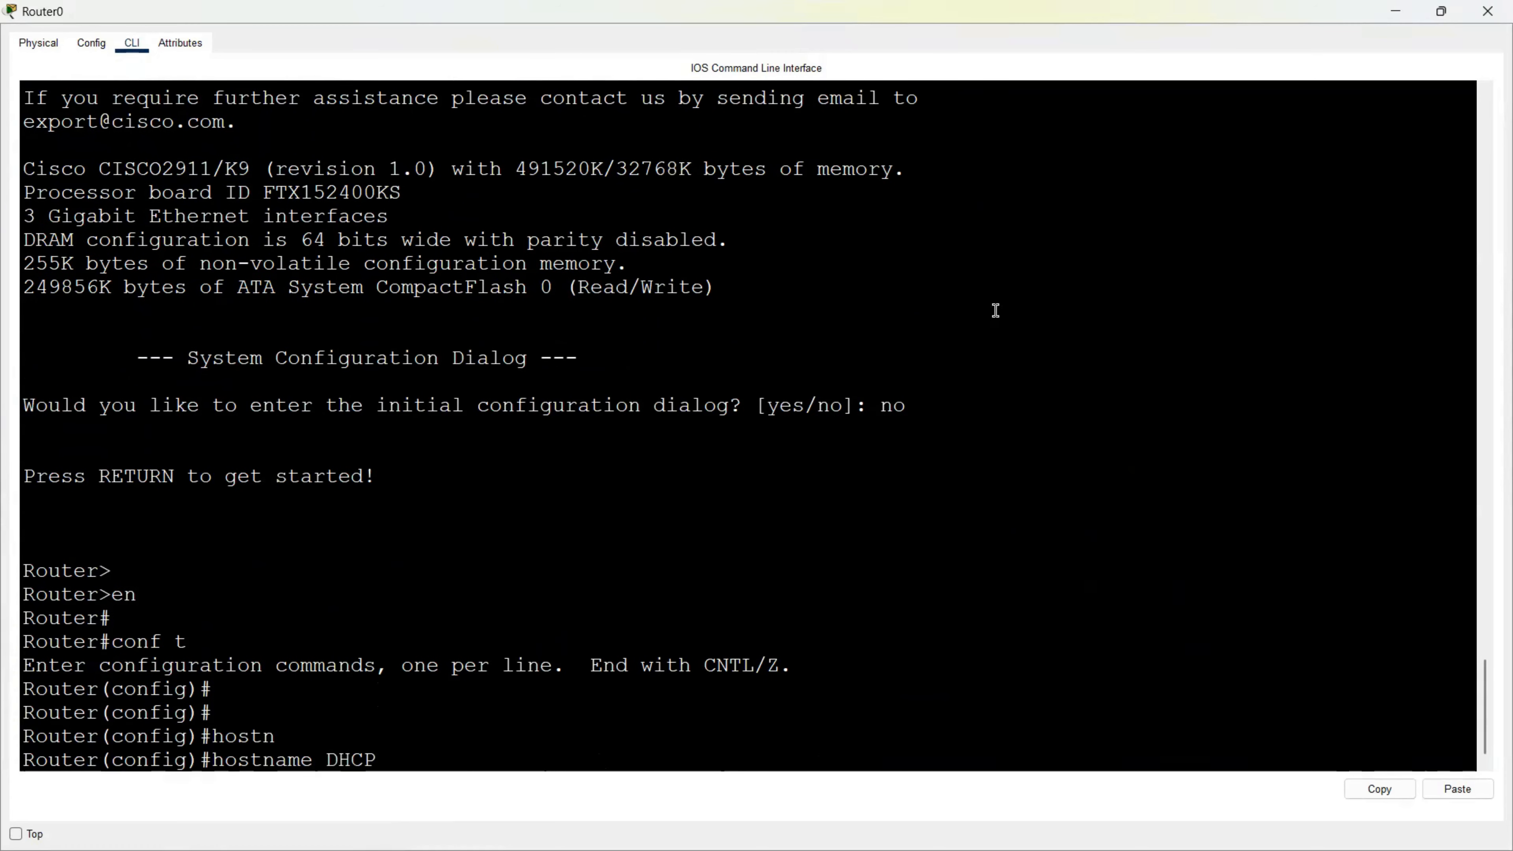
type("-Server")
key("Return")
key("Return")
key("Return")
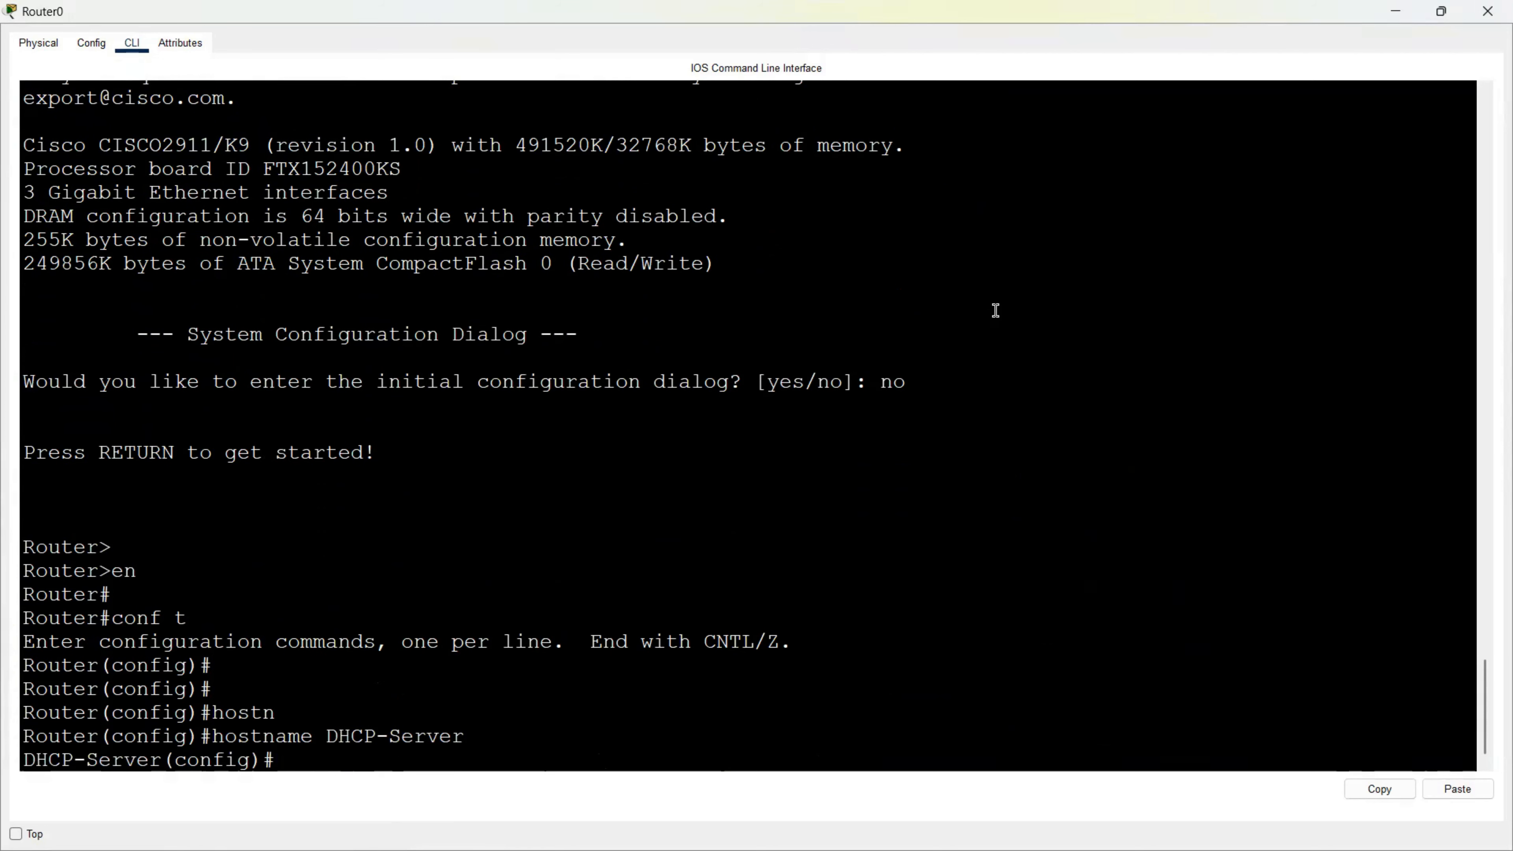
Assign IP address 192.168.1.1 with subnet mask 255.255.255.0 to the router's interface gi0/0
type("int gi0/0")
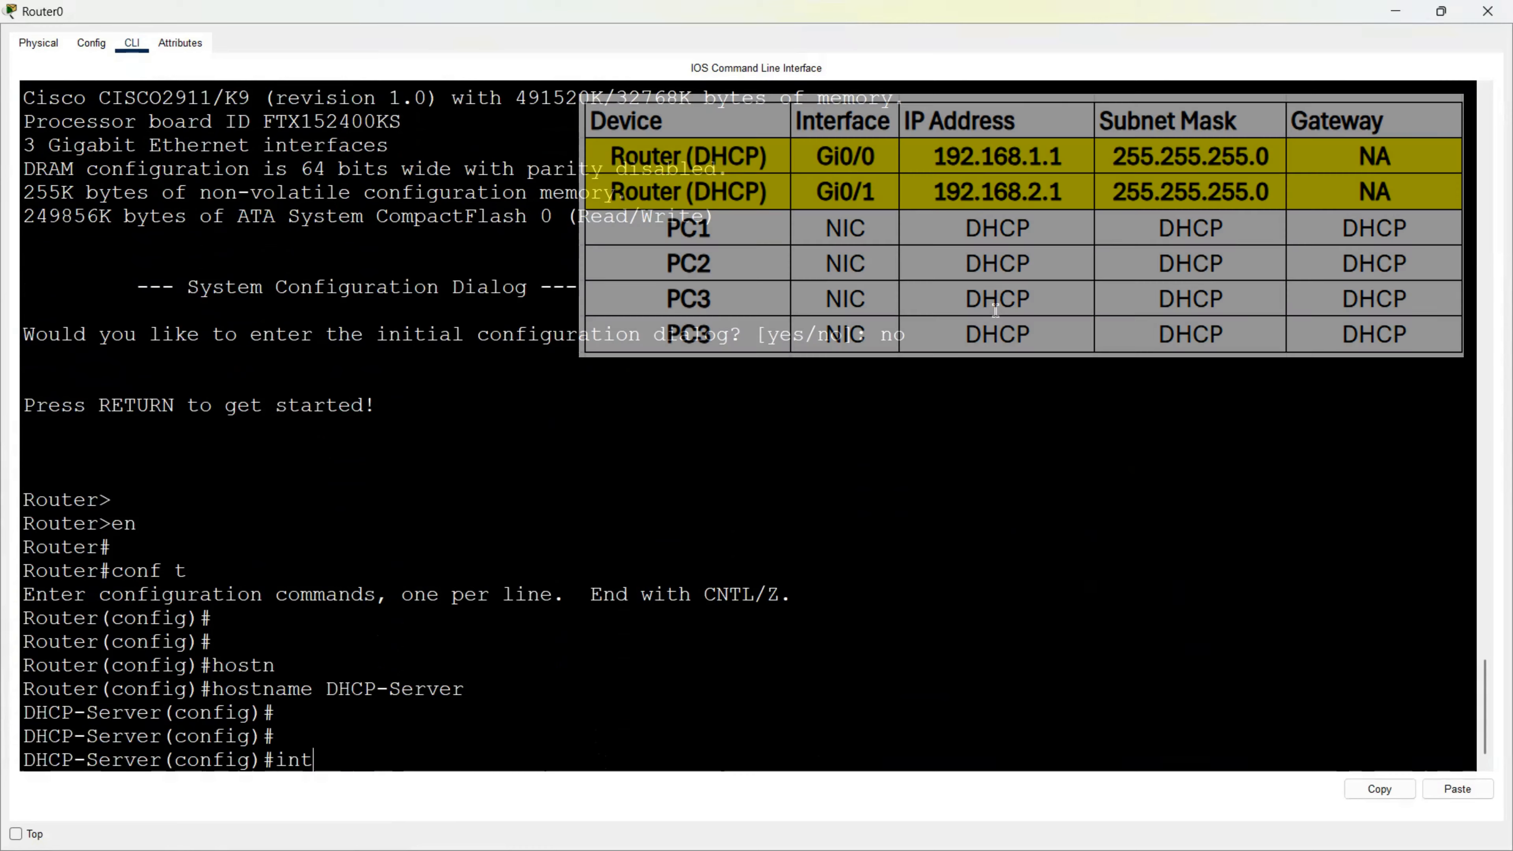
key("Return")
key("Return")
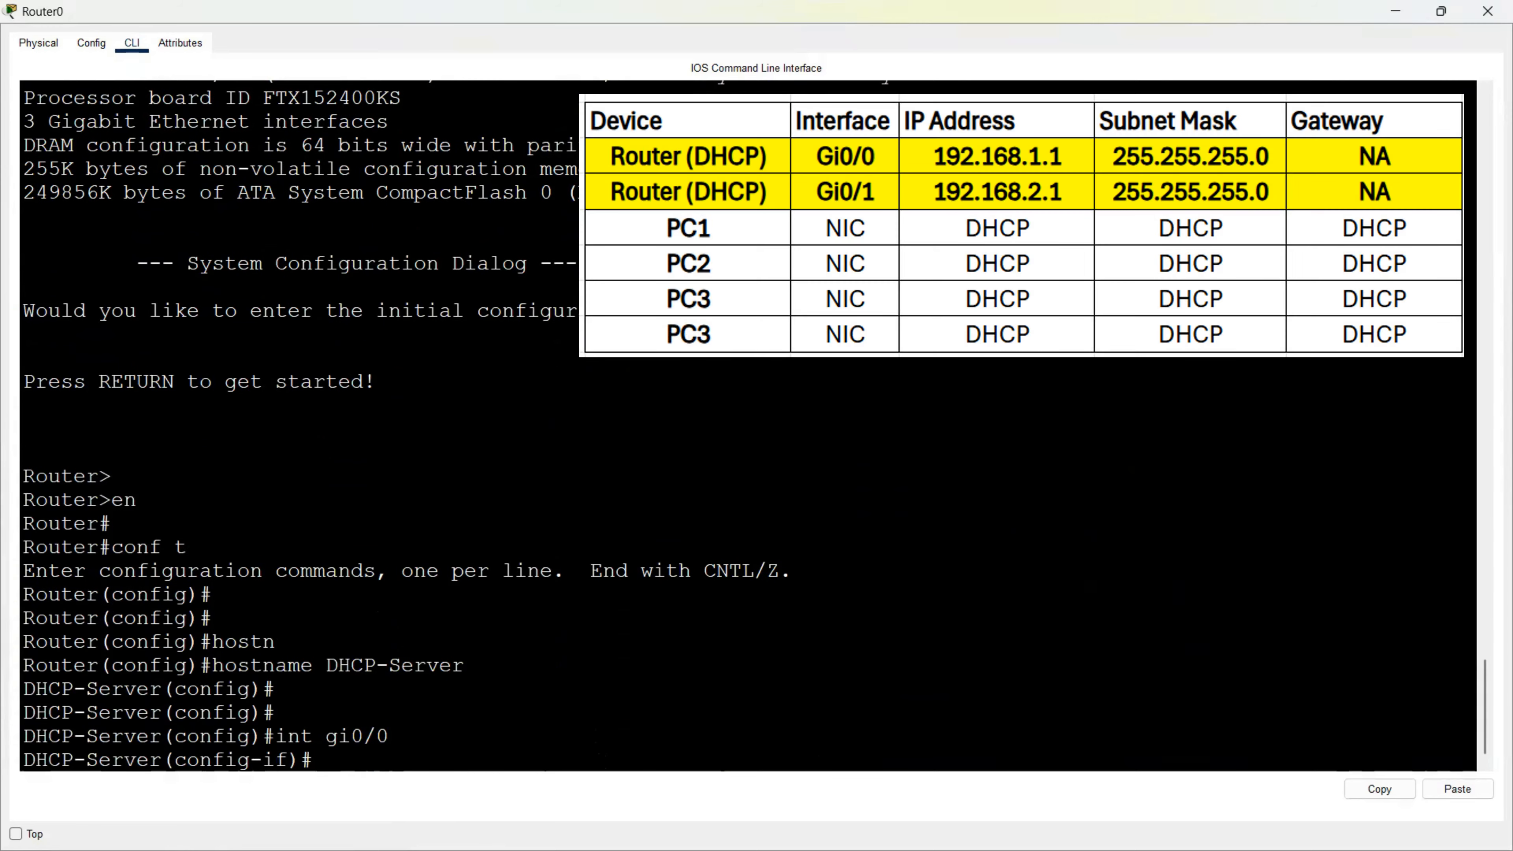
type("ip add 1")
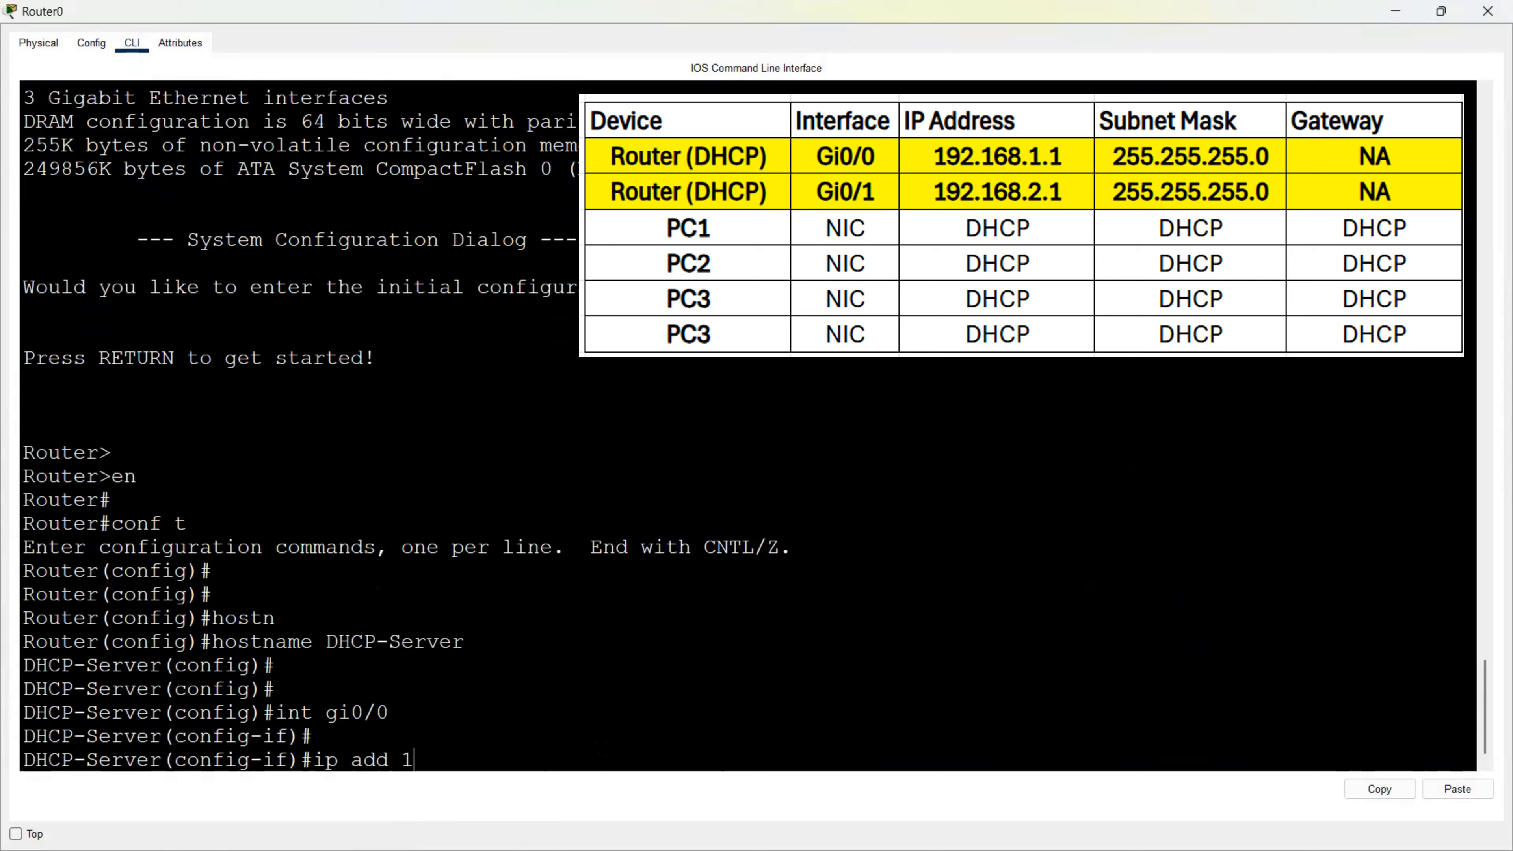
type("92.168.1.1 255.255.255.")
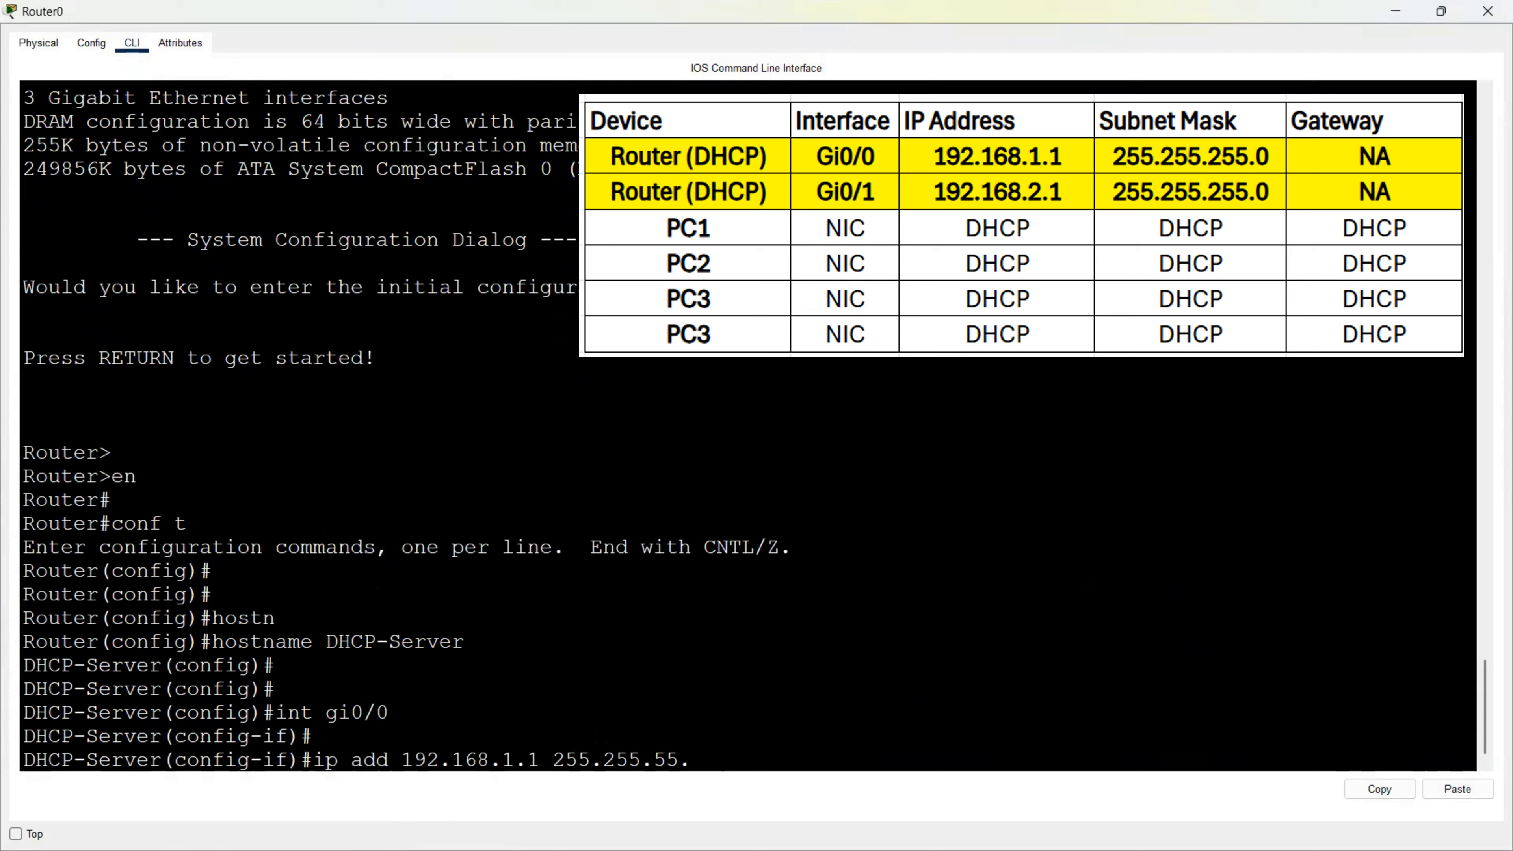
key("BackSpace")
key("BackSpace")
key("BackSpace")
type("255.0")
key("Return")
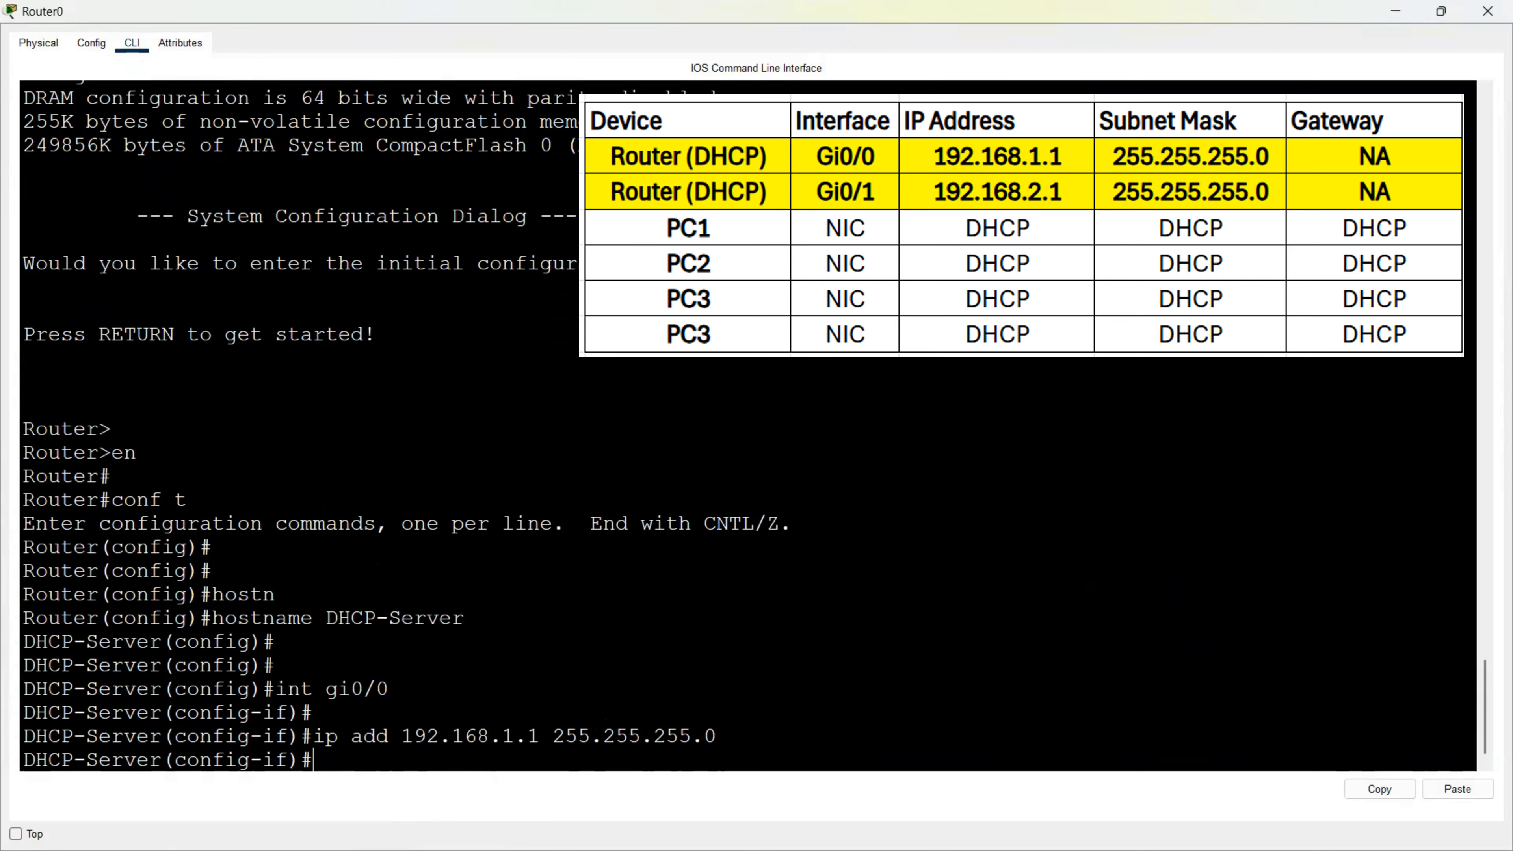
Enable interface gi0/0 with no sh and exit to global configuration mode
type("no sh")
key("Return")
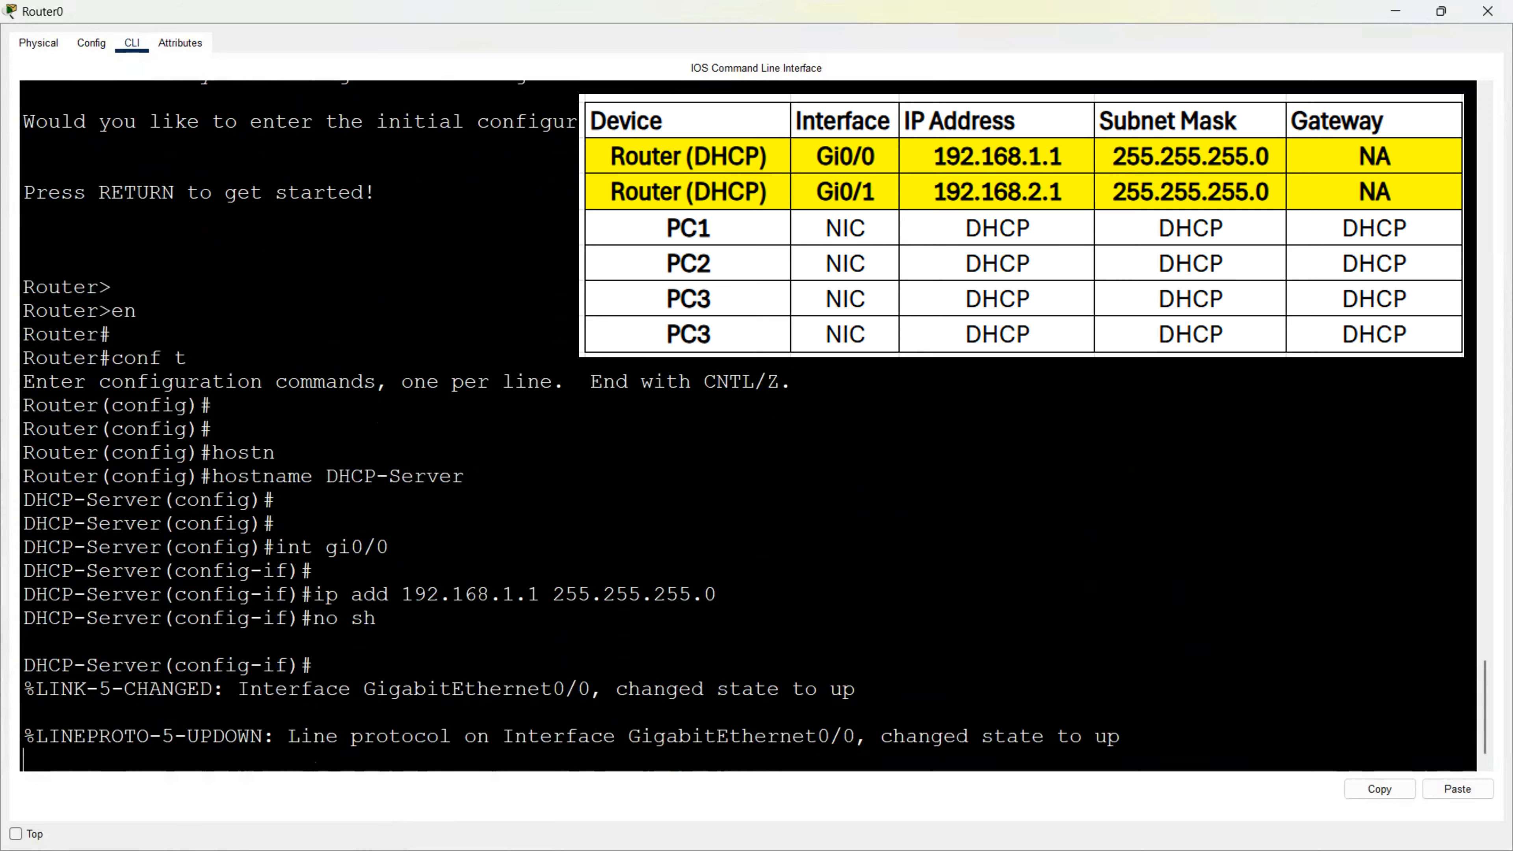
key("Return")
key("Return")
type("exit")
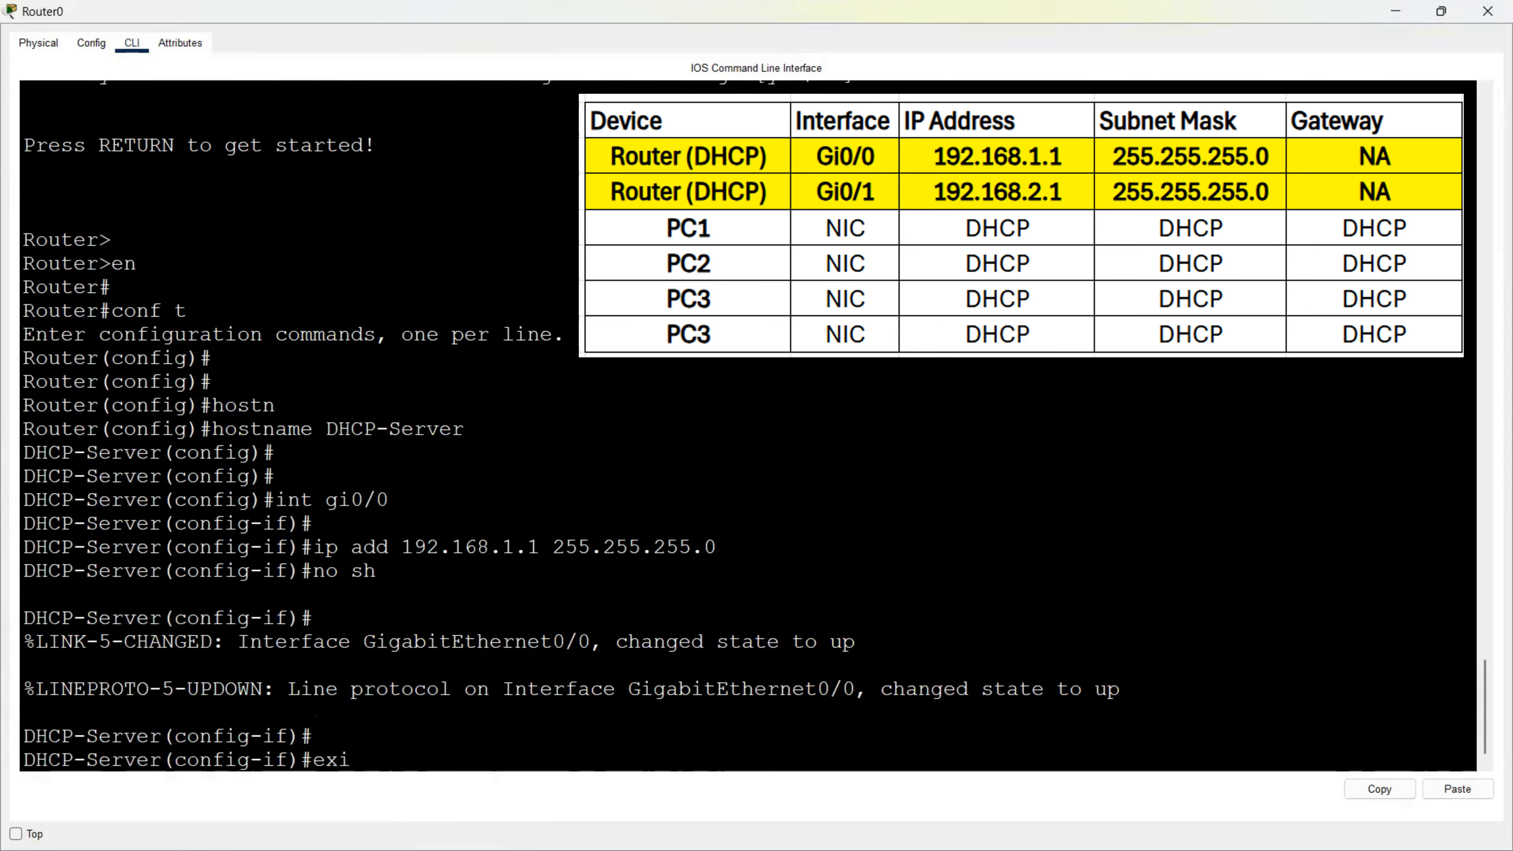
key("Return")
key("Return")
Assign IP address 192.168.2.1 with subnet mask 255.255.255.0 to the router's interface gi0/1
type("int")
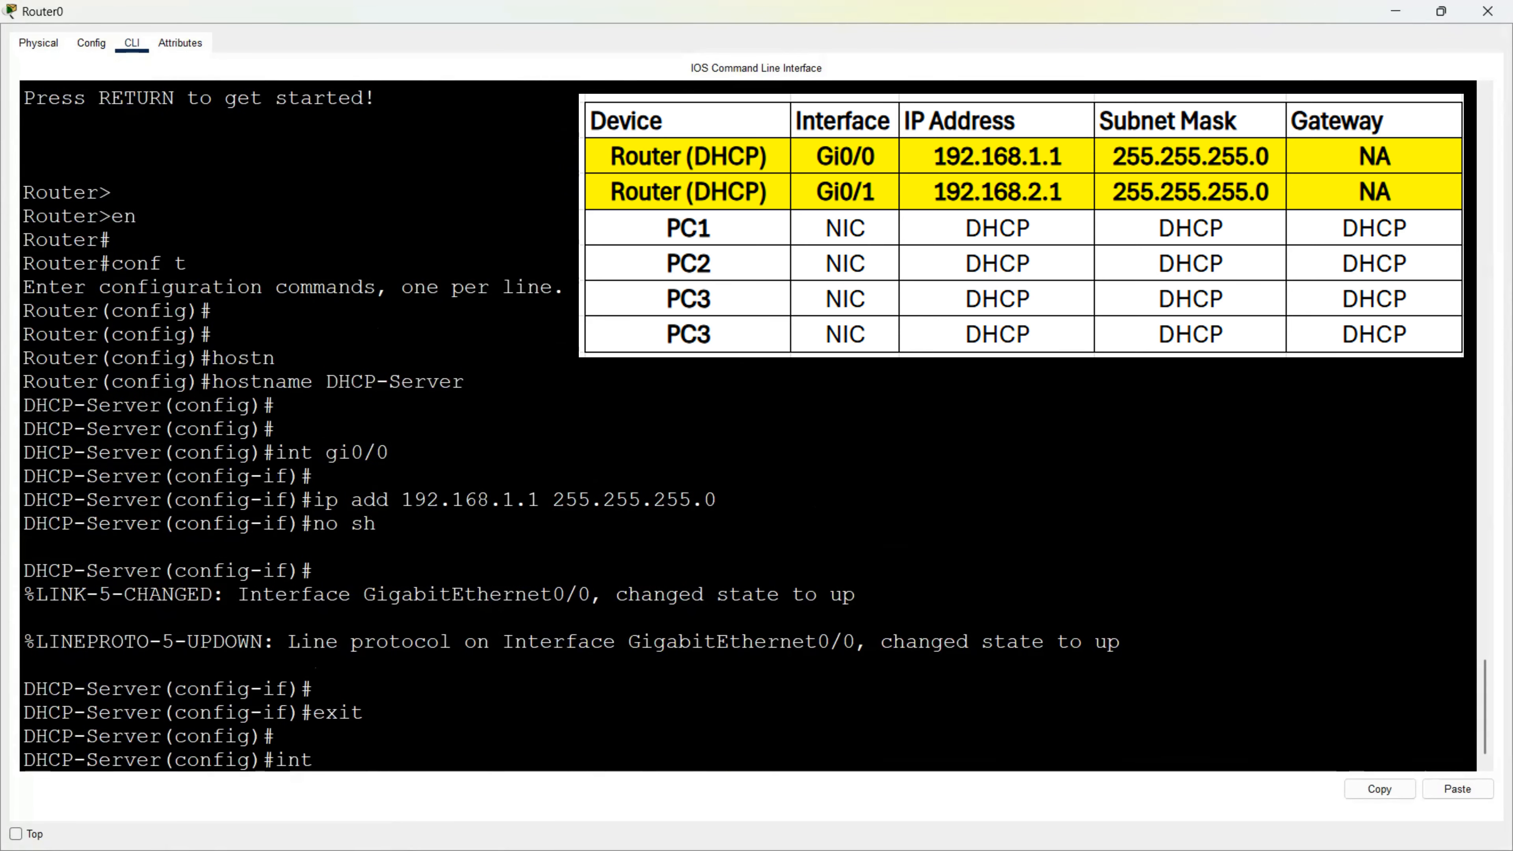
type(" gi0/1")
key("Return")
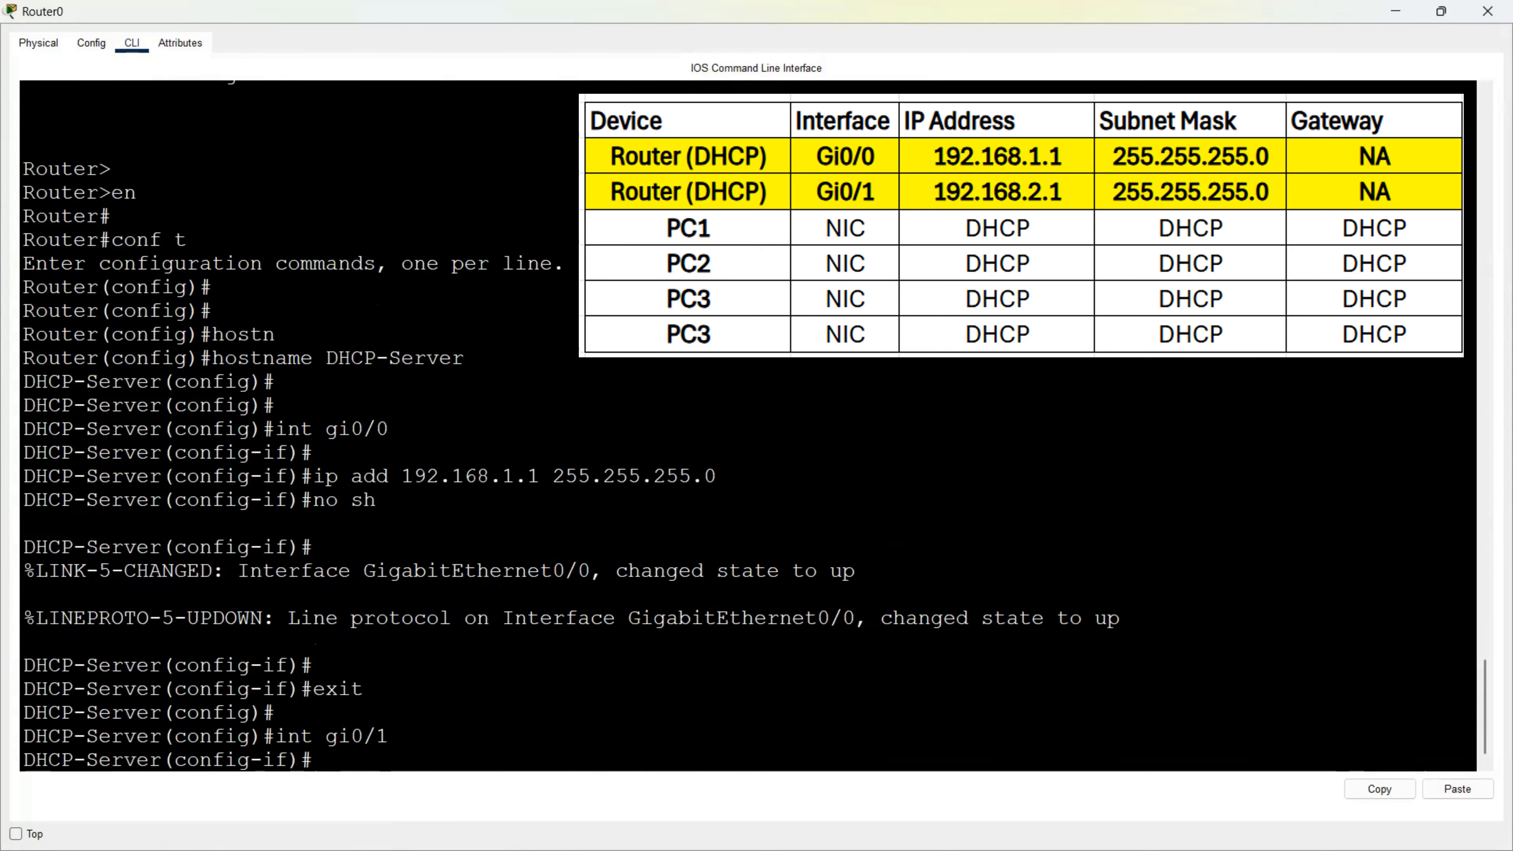
type("ip add 192.168.2")
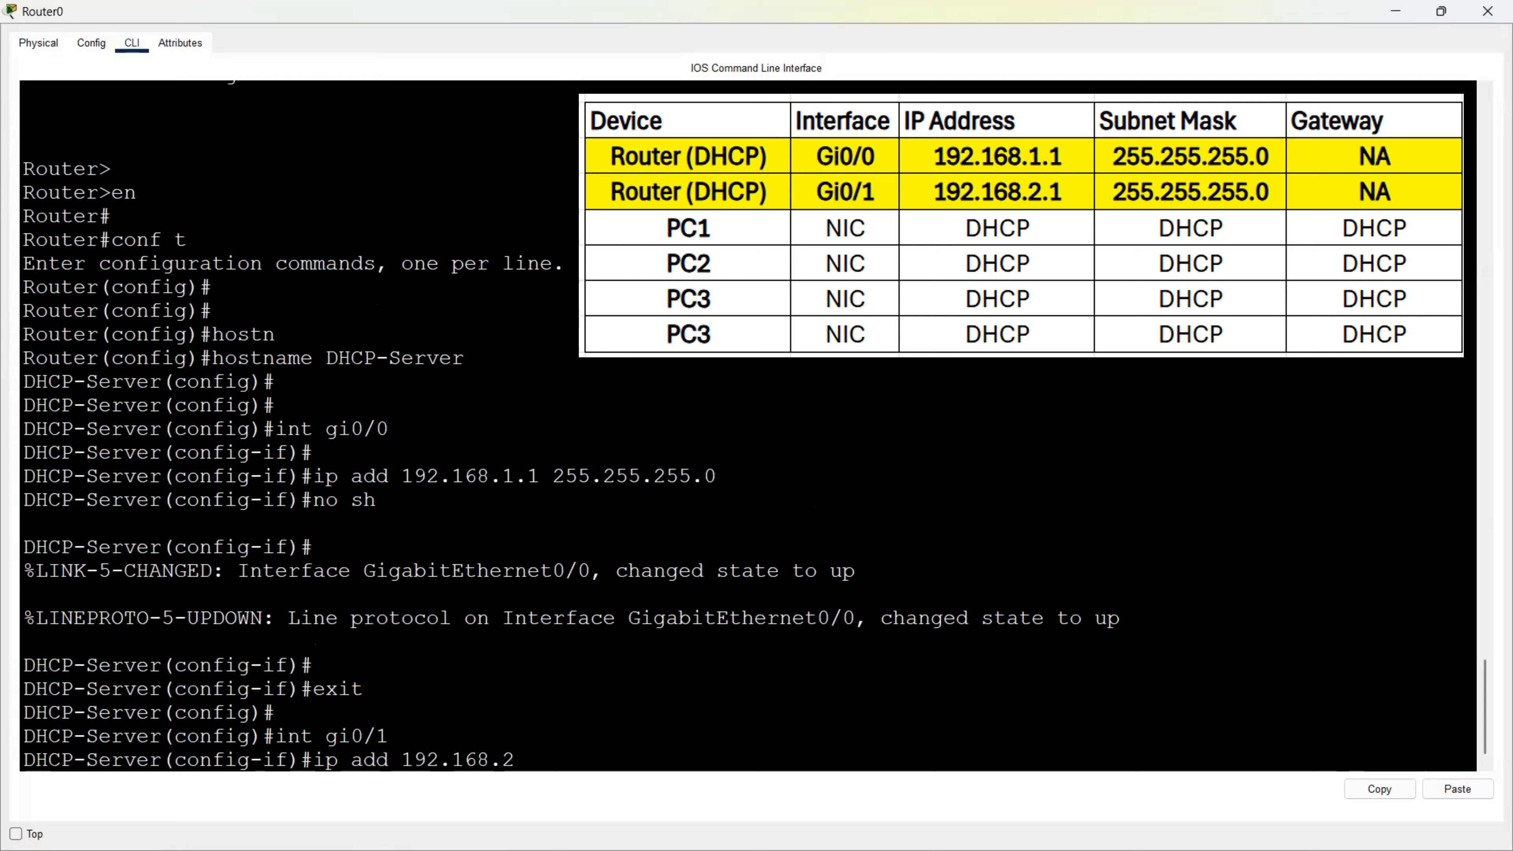
type(".1 255.255.255.0")
key("Return")
key("Return")
Enable interface gi0/1 with no sh and exit to global configuration mode
type("no sh")
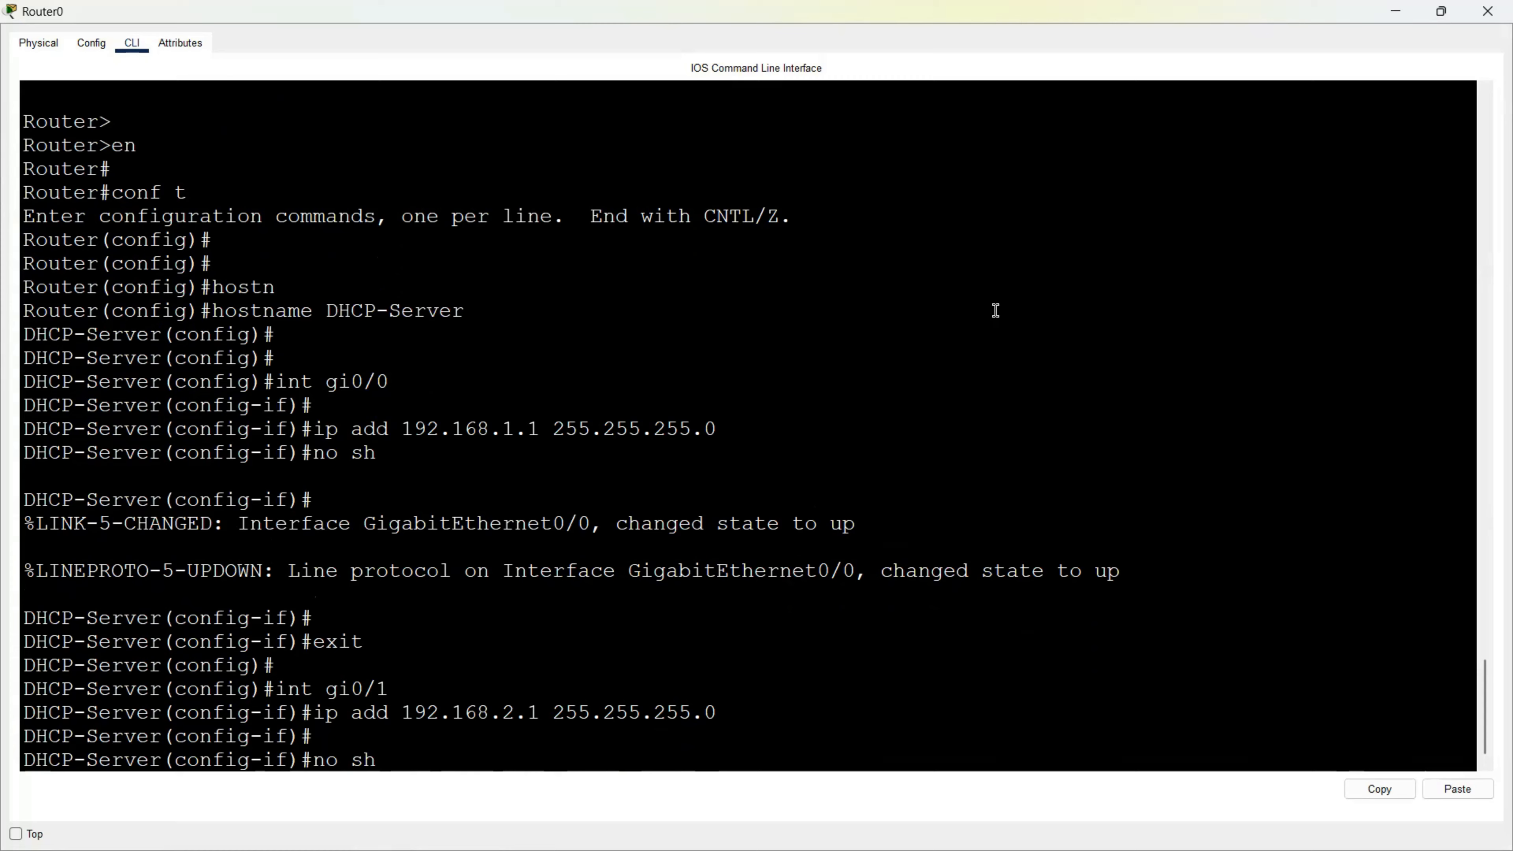
key("Return")
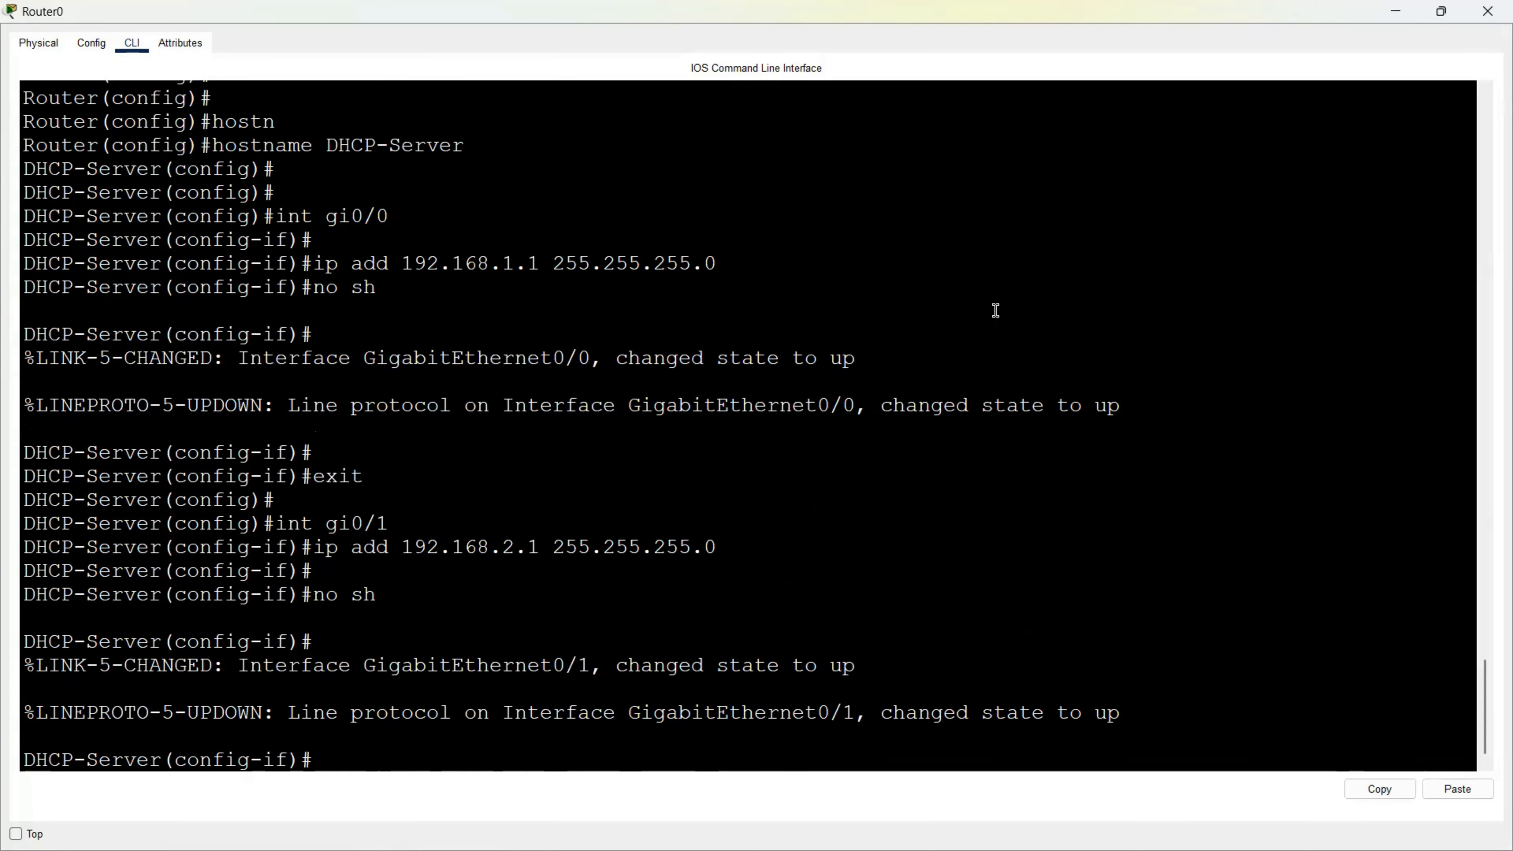
key("Return")
key("Return")
type("exit")
key("Return")
key("Return")
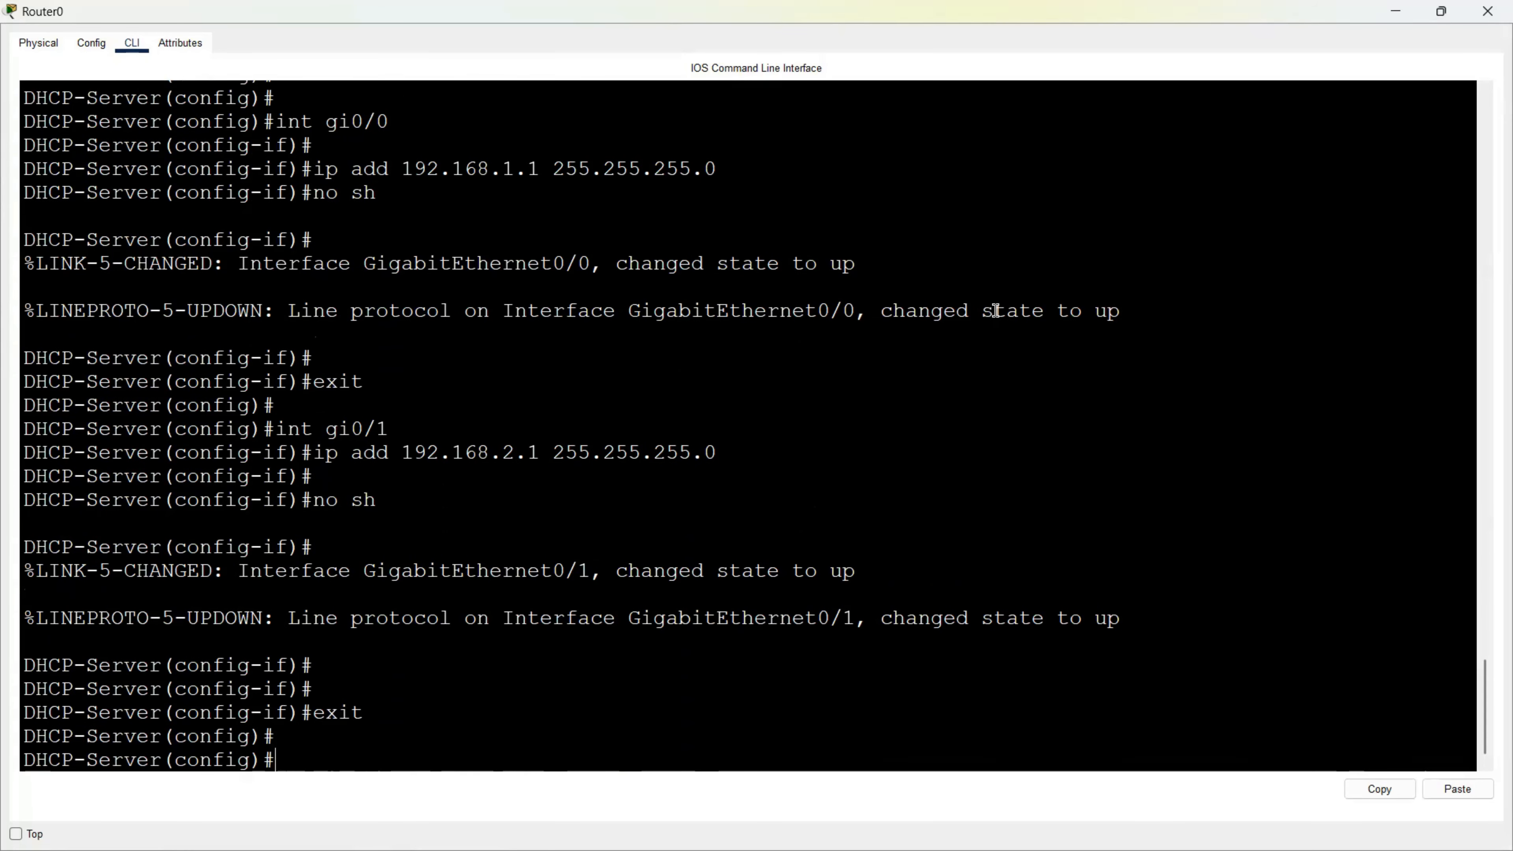
key("Return")
Exclude the address 192.168.1.1 from DHCP assignment with ip dhcp excluded-address
type("ip dh")
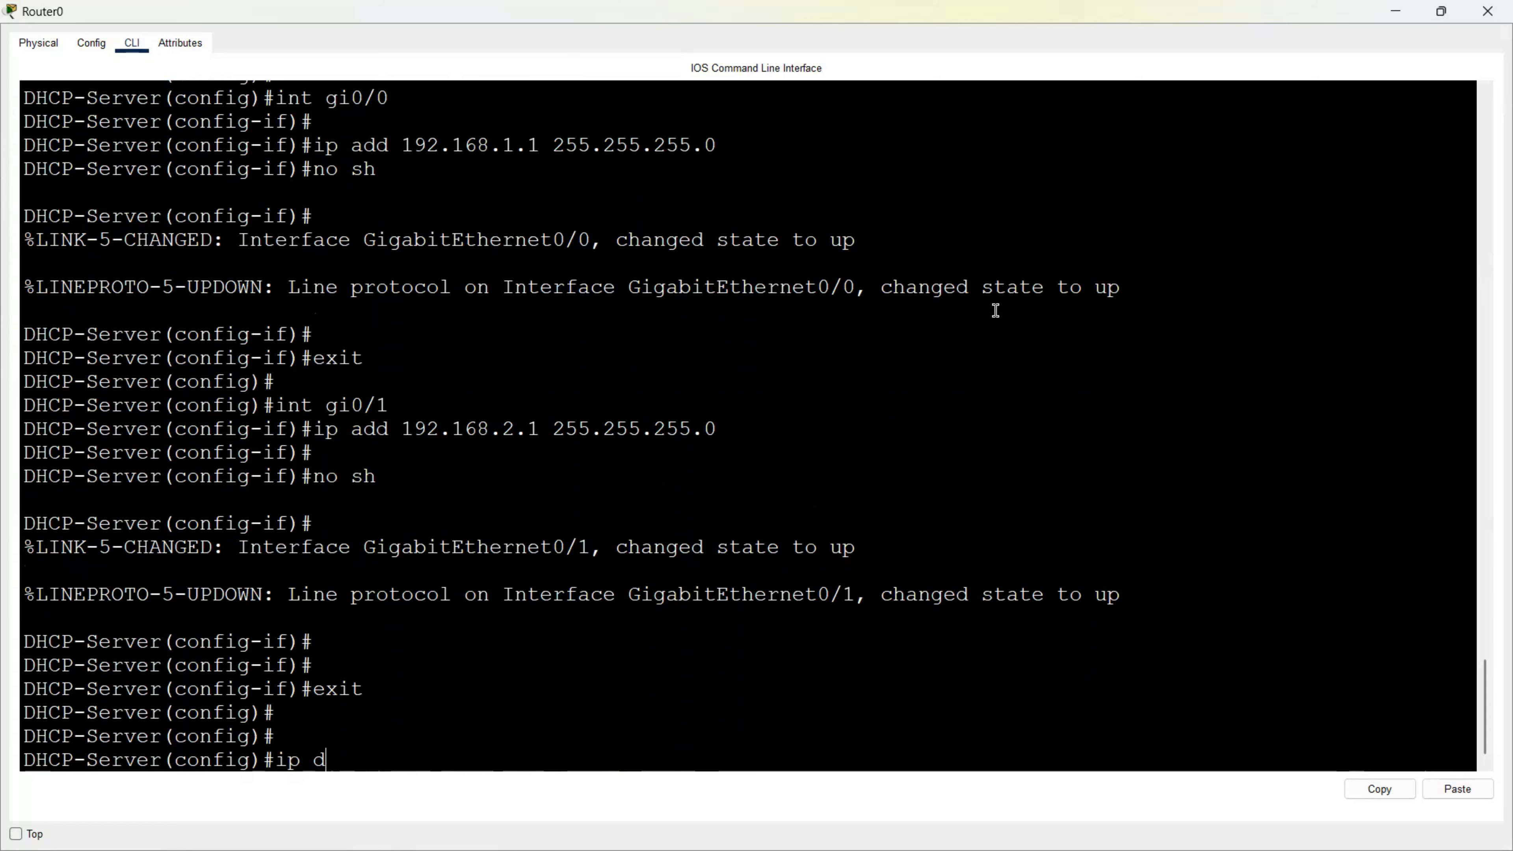
key("Tab")
type("ex")
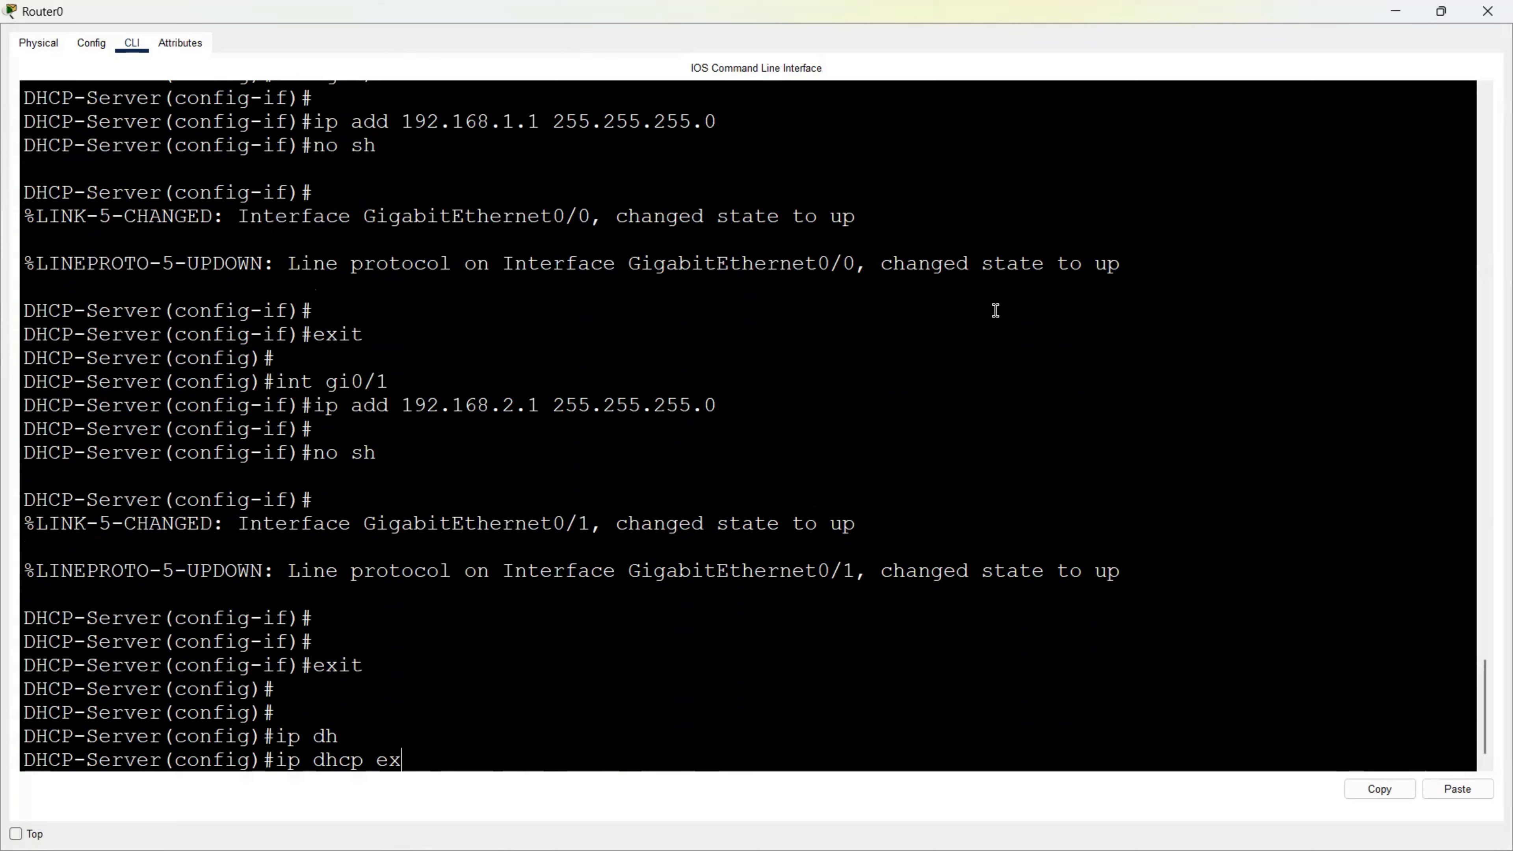
key("Tab")
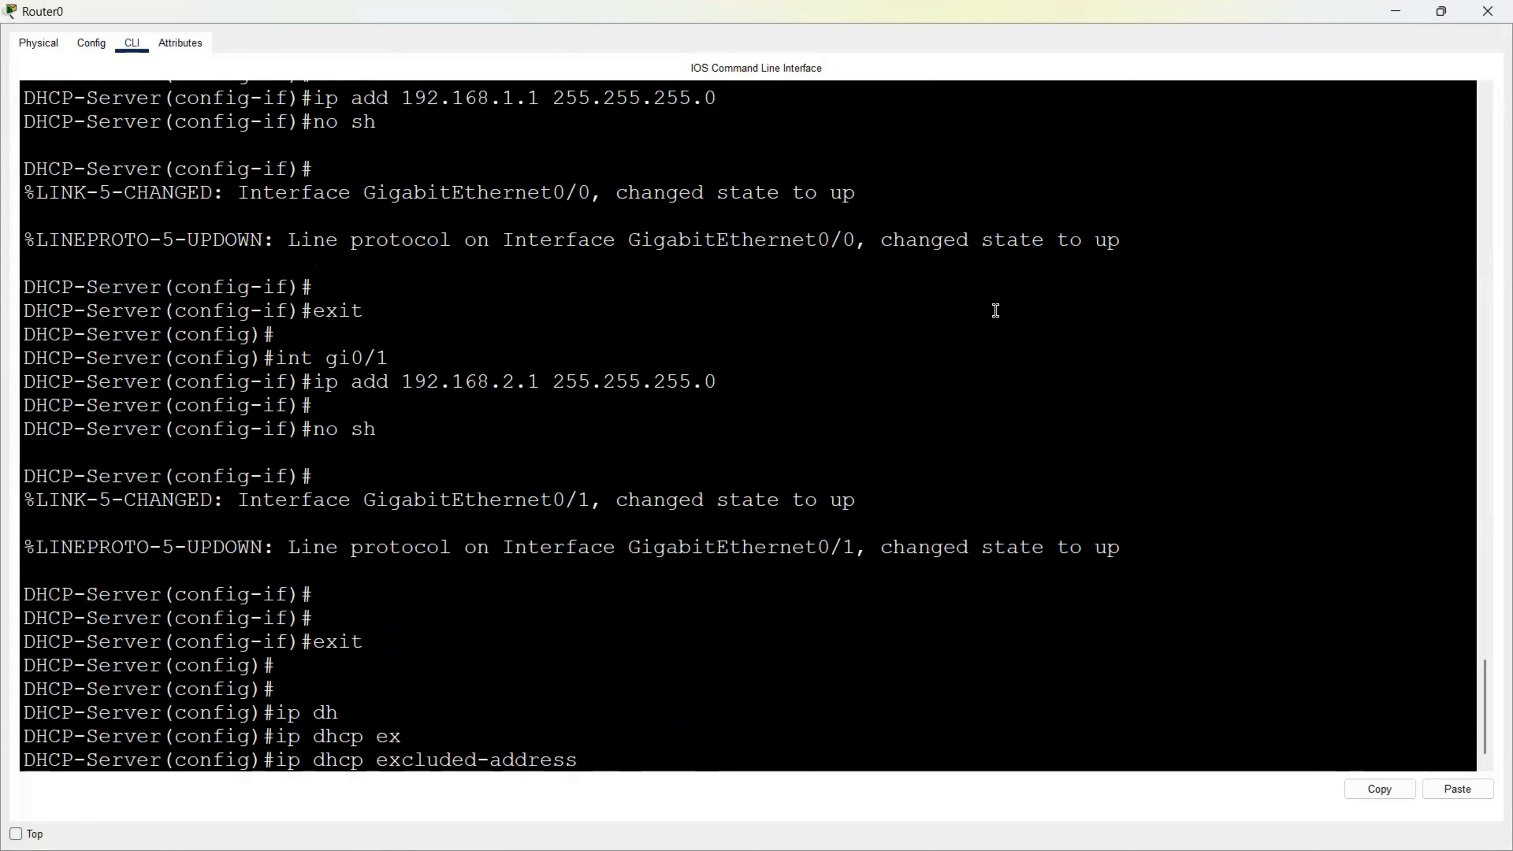
type("192.168.1.1")
key("Return")
Exclude the address 192.168.2.1 from DHCP assignment by reusing the previous exclusion command
key("Up")
key("BackSpace")
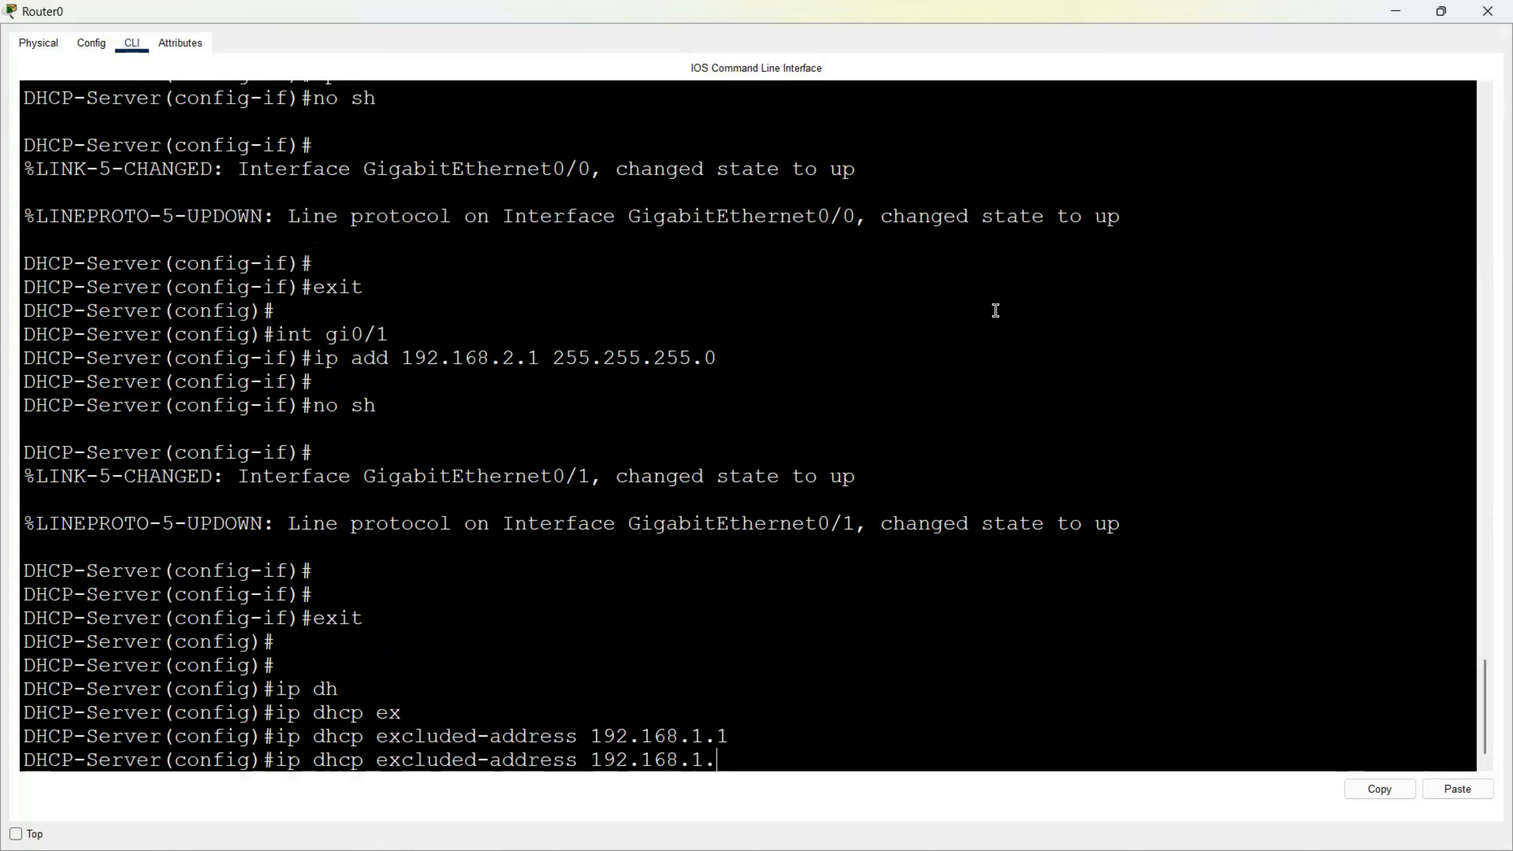
key("BackSpace")
key("BackSpace")
type("2.1")
key("Return")
key("Return")
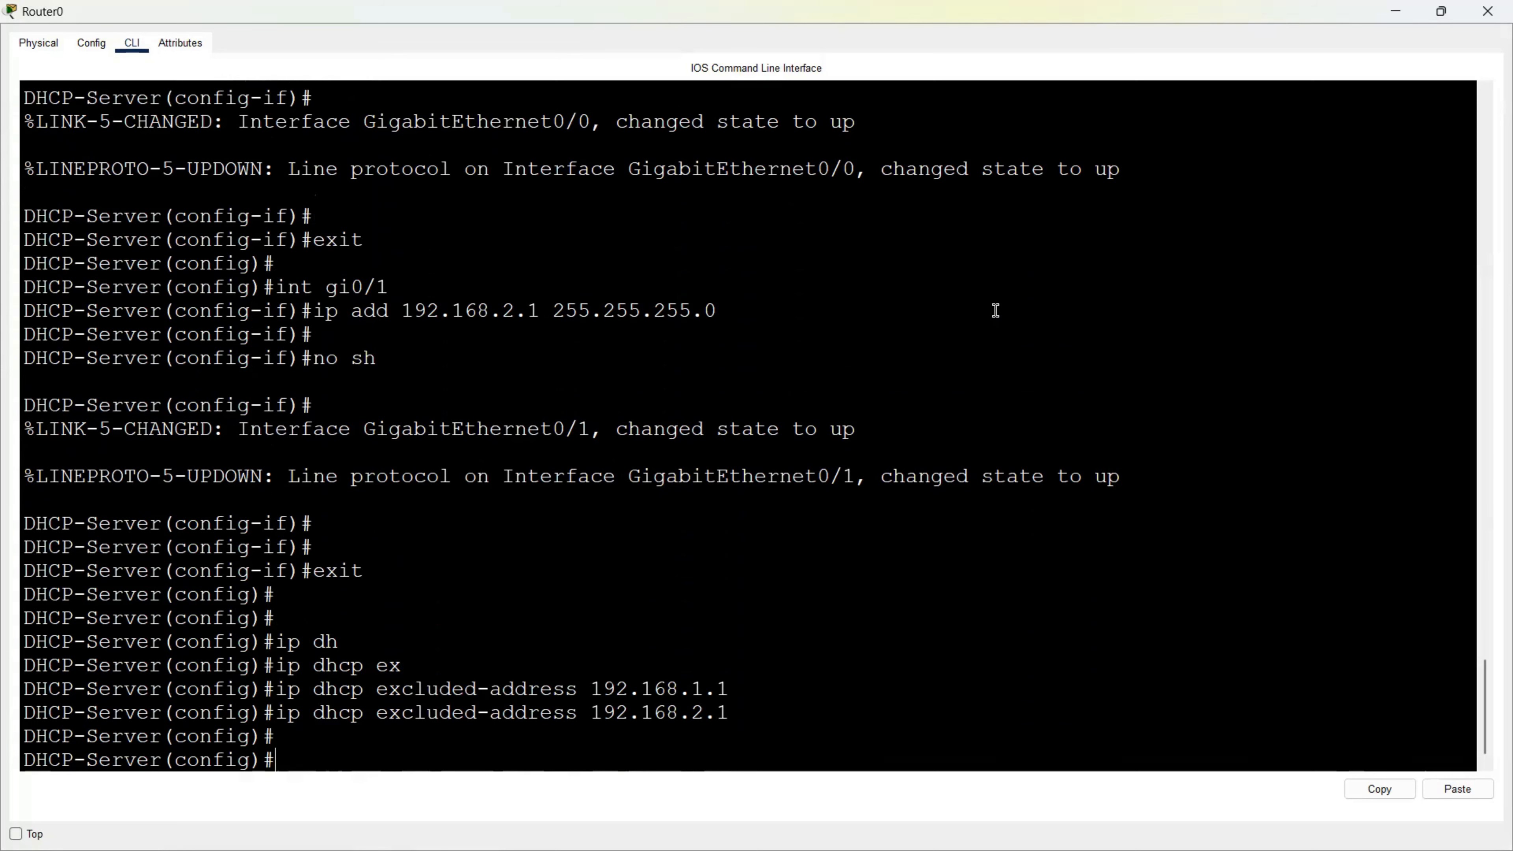
key("Return")
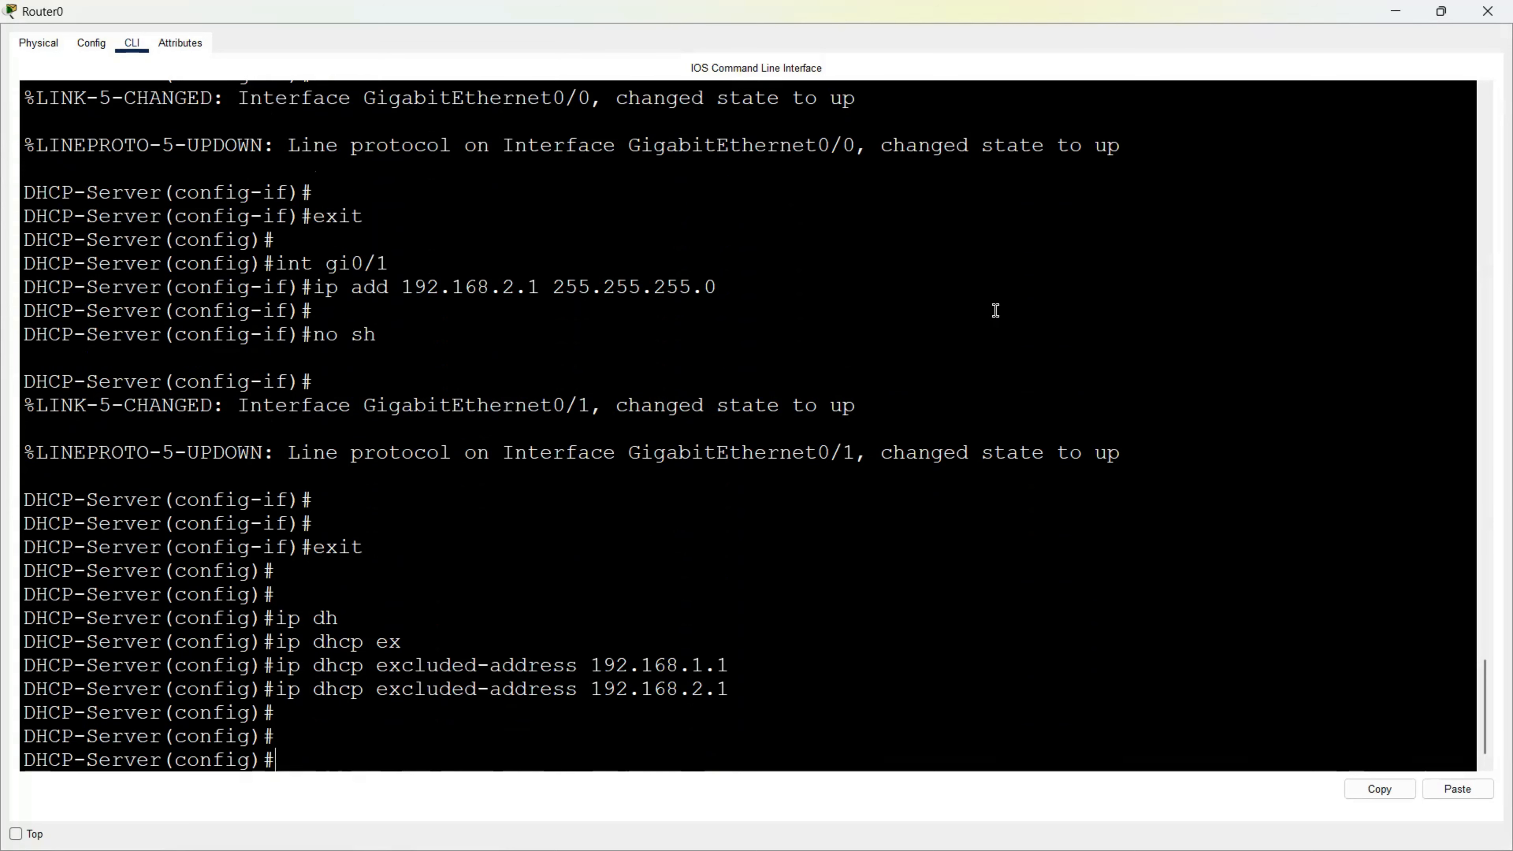
Create a DHCP pool named HR on the router with ip dhcp pool
type("ip dhcp poo")
key("Tab")
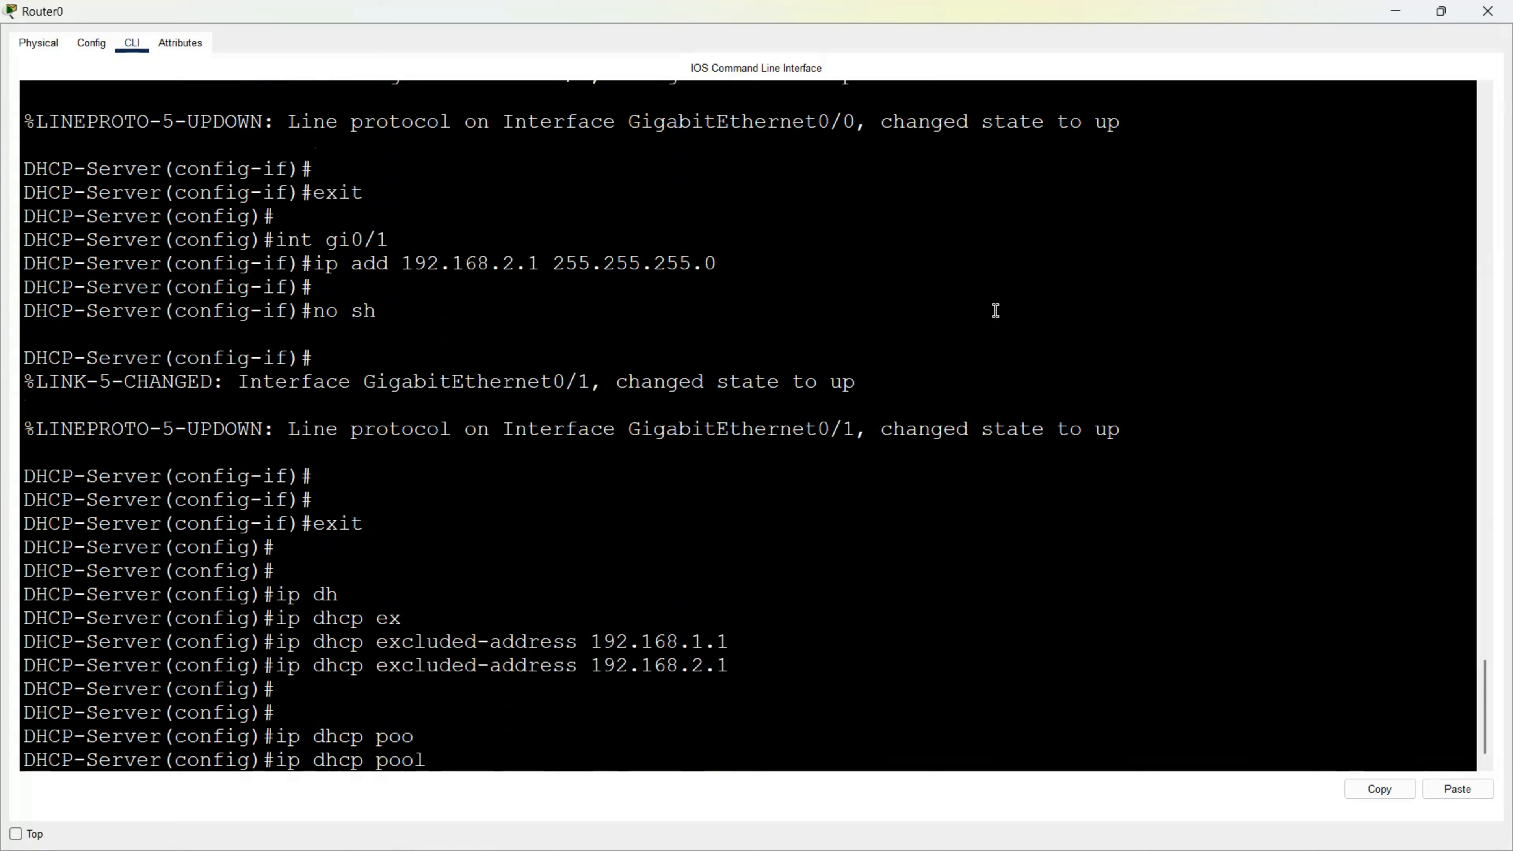
type("HR")
key("Return")
Set the HR pool's network to 192.168.1.0 with subnet mask 255.255.255.0
type("net")
key("Tab")
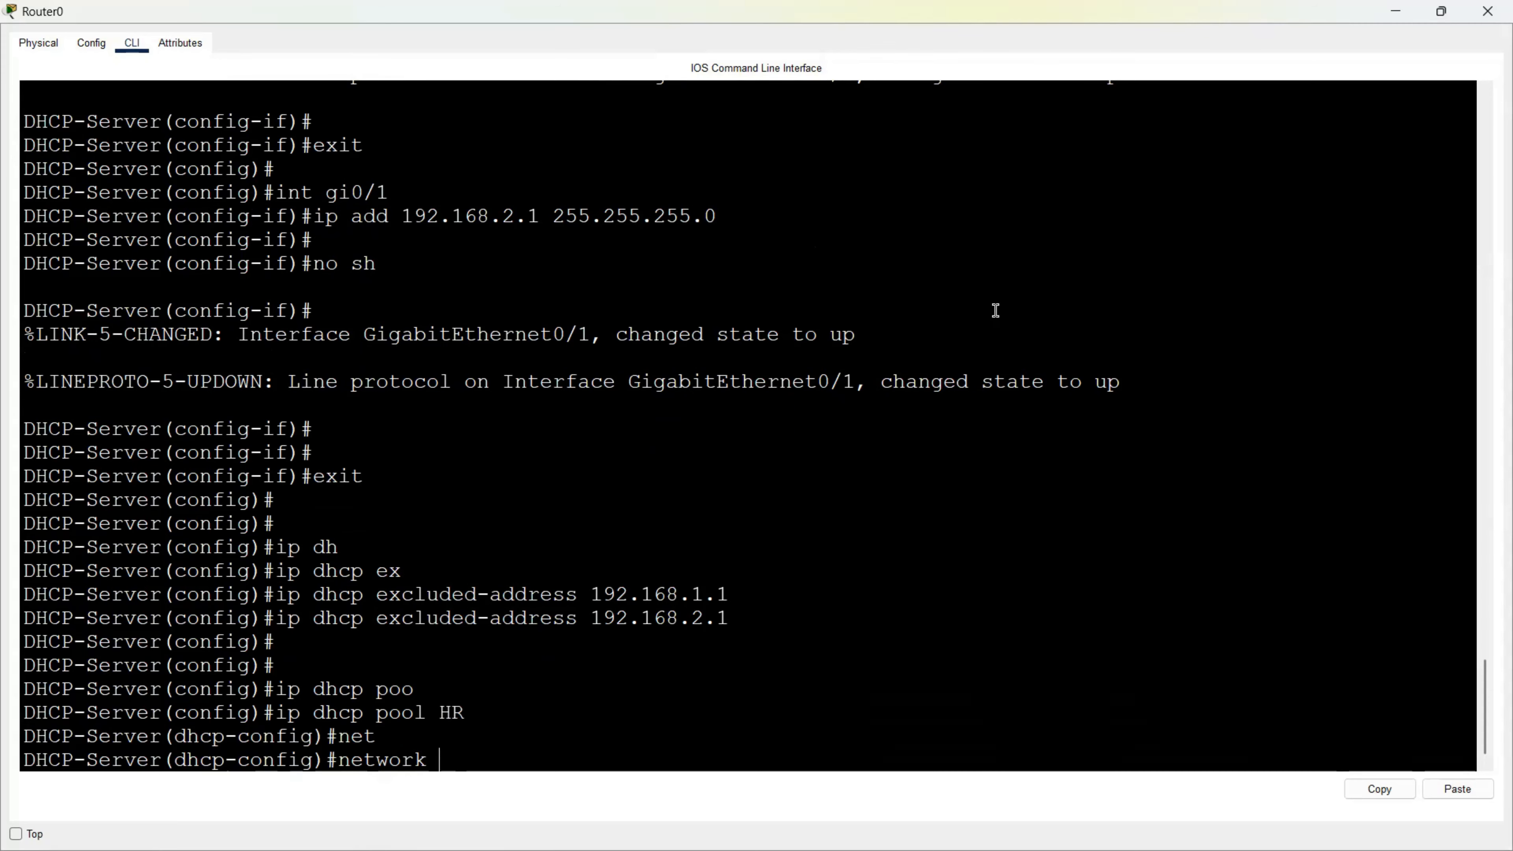
type("192.168.1.0 255.255.255.0")
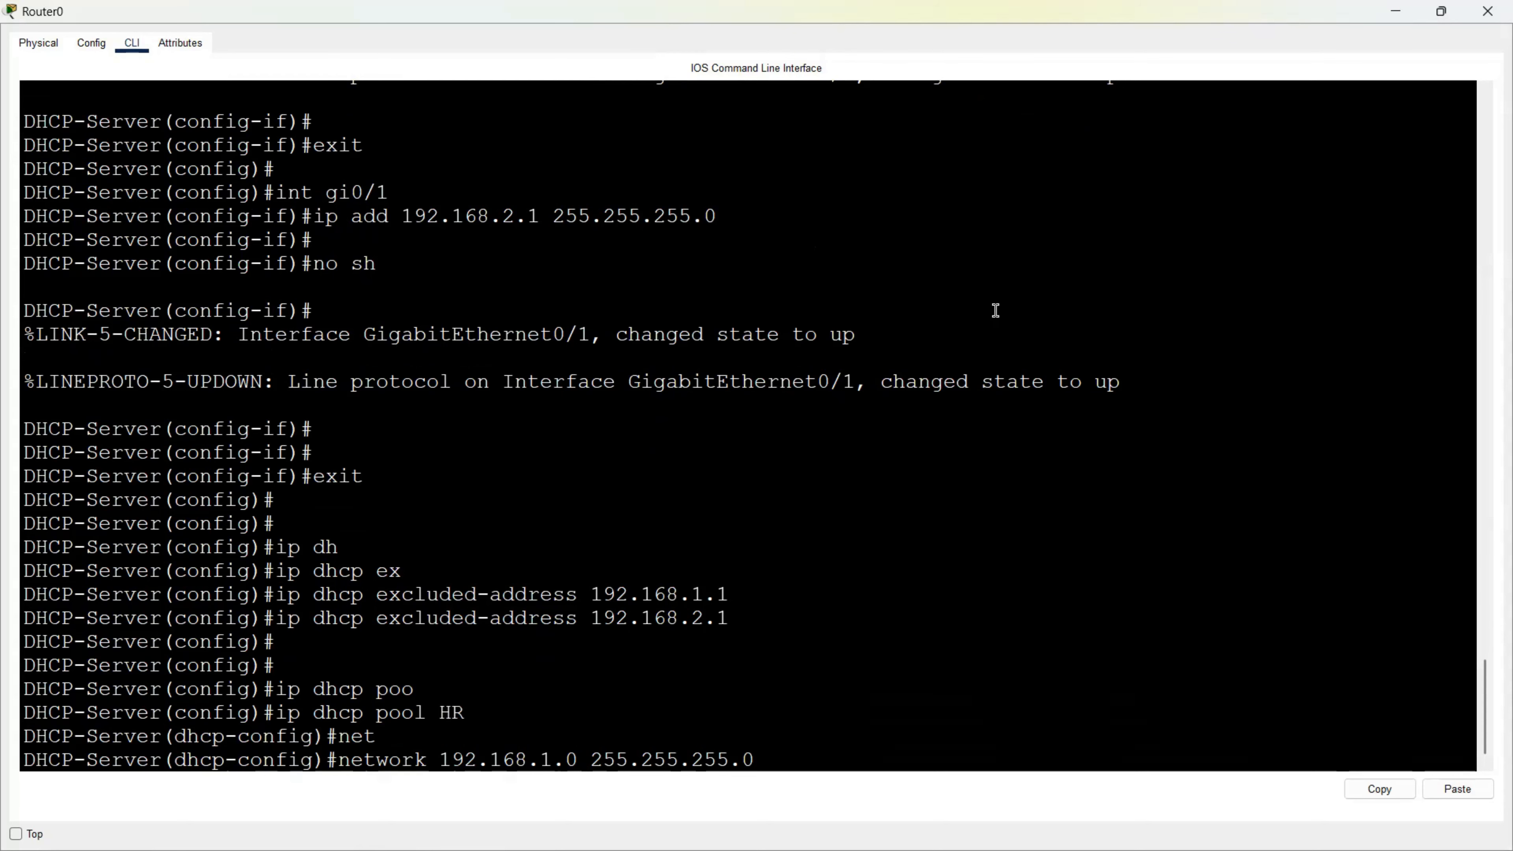
key("Return")
key("Return")
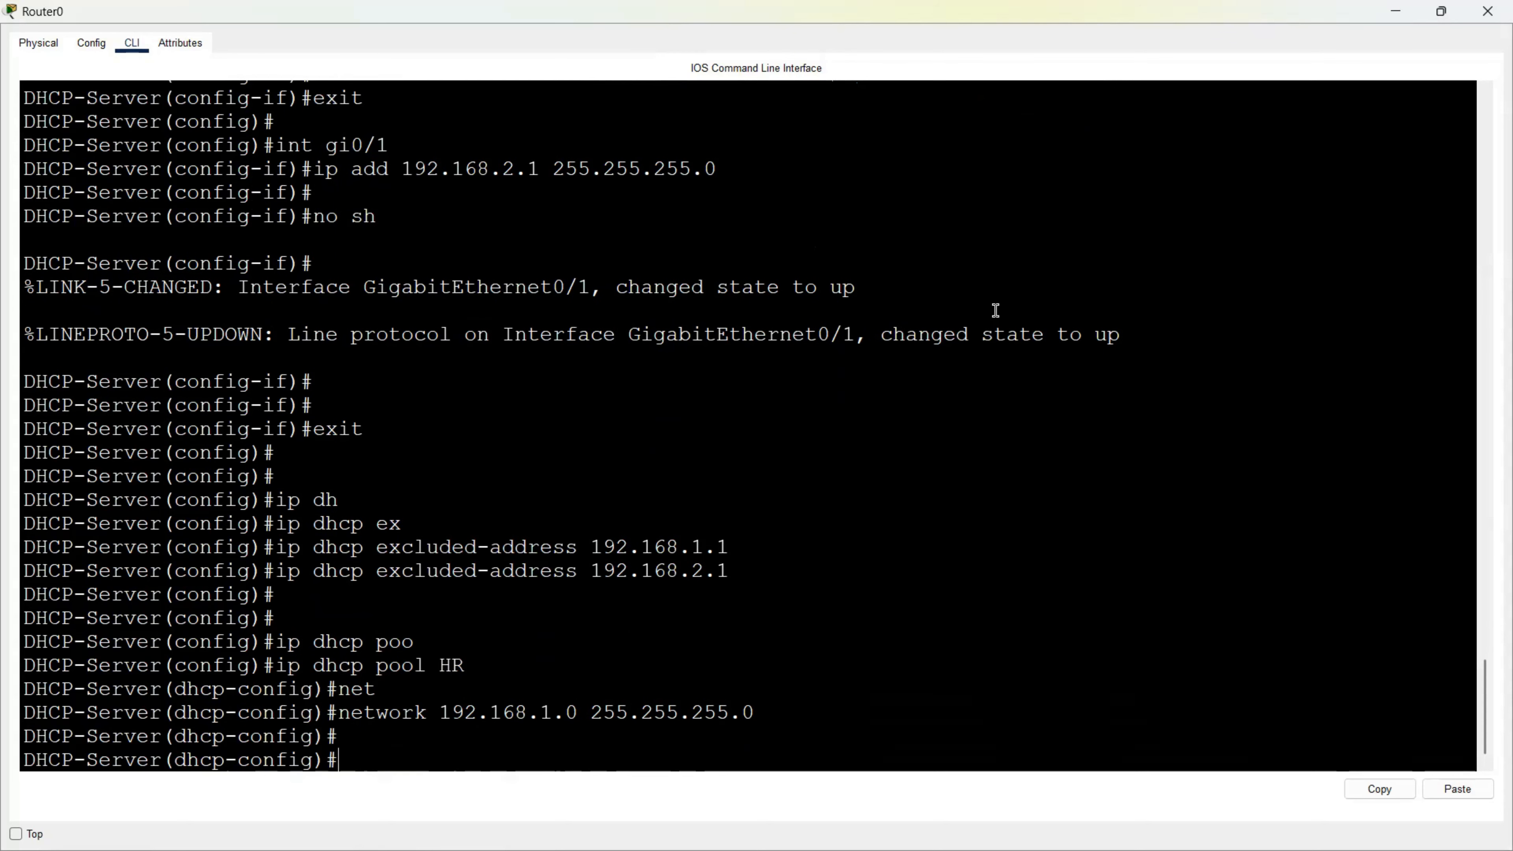
Set the HR pool's default router to 192.168.1.1
type("def")
key("Tab")
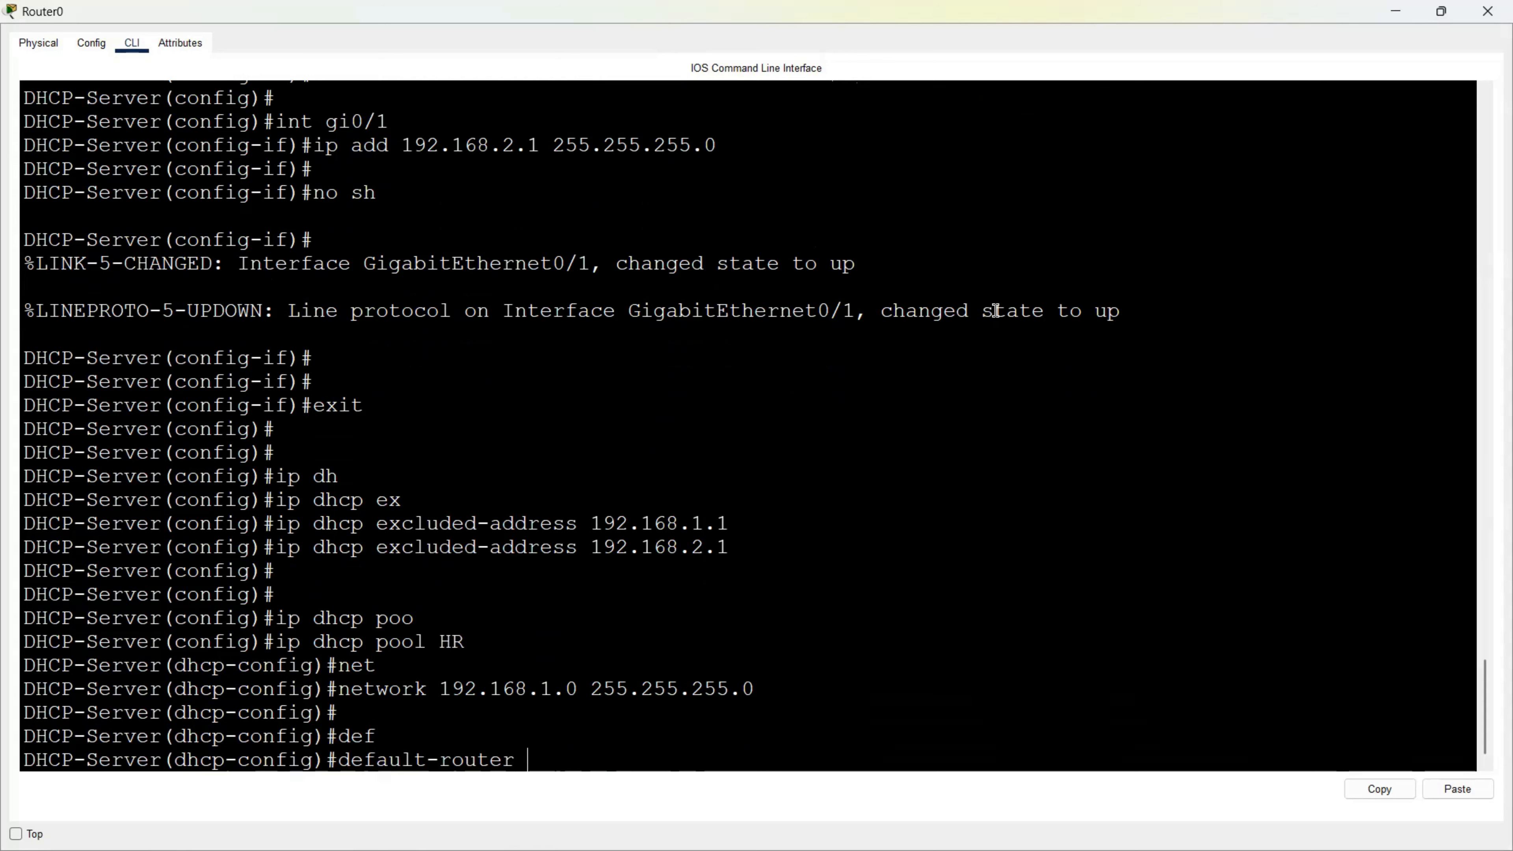
type("192.168.1.1")
key("Return")
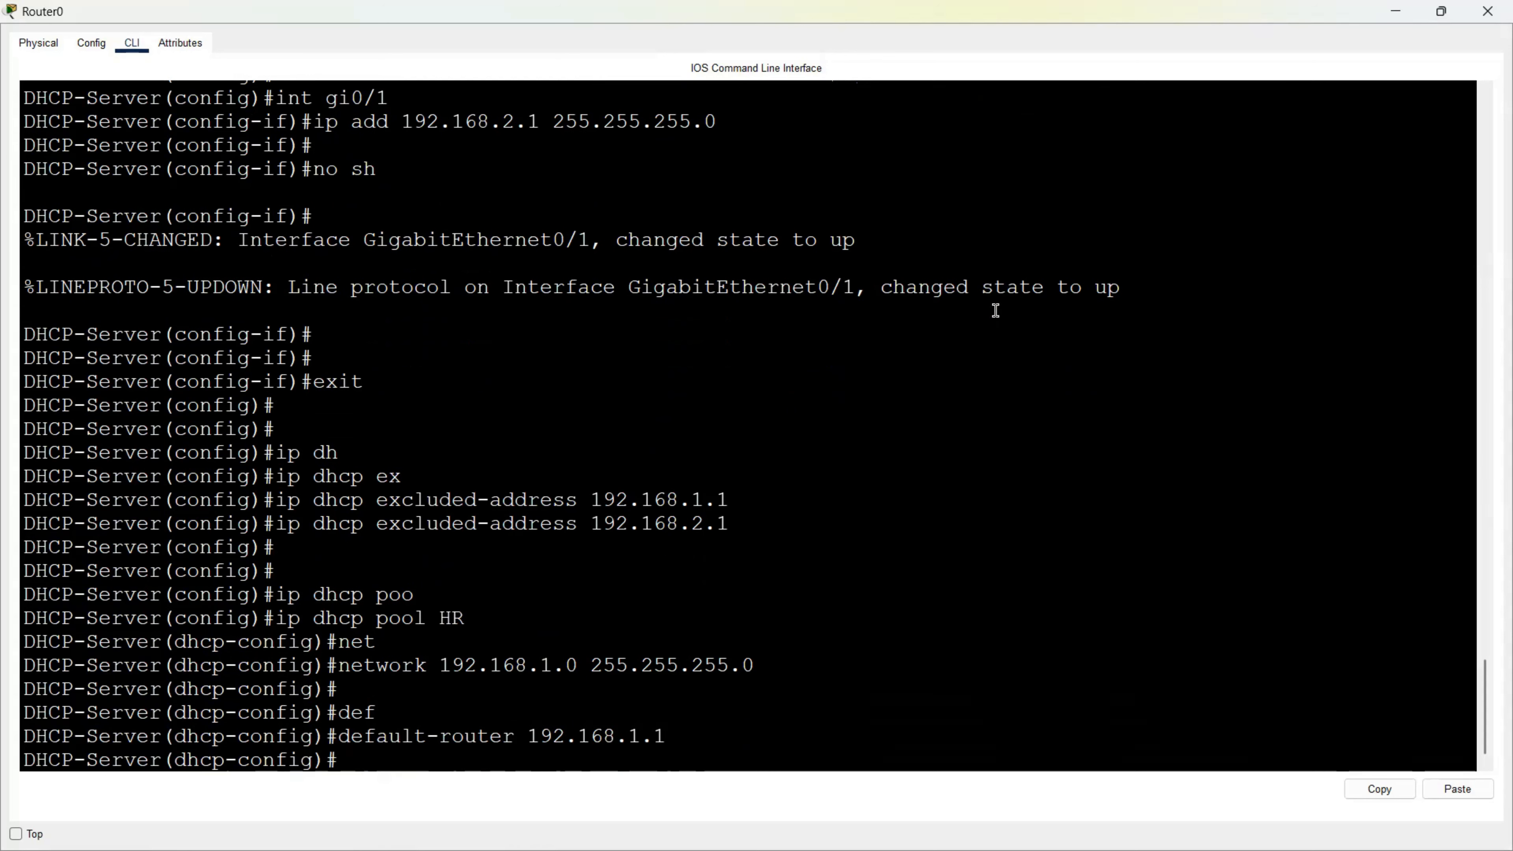
key("Return")
Set the HR pool's DNS server to 8.8.8.8 and exit to global configuration mode
type("dn")
key("Tab")
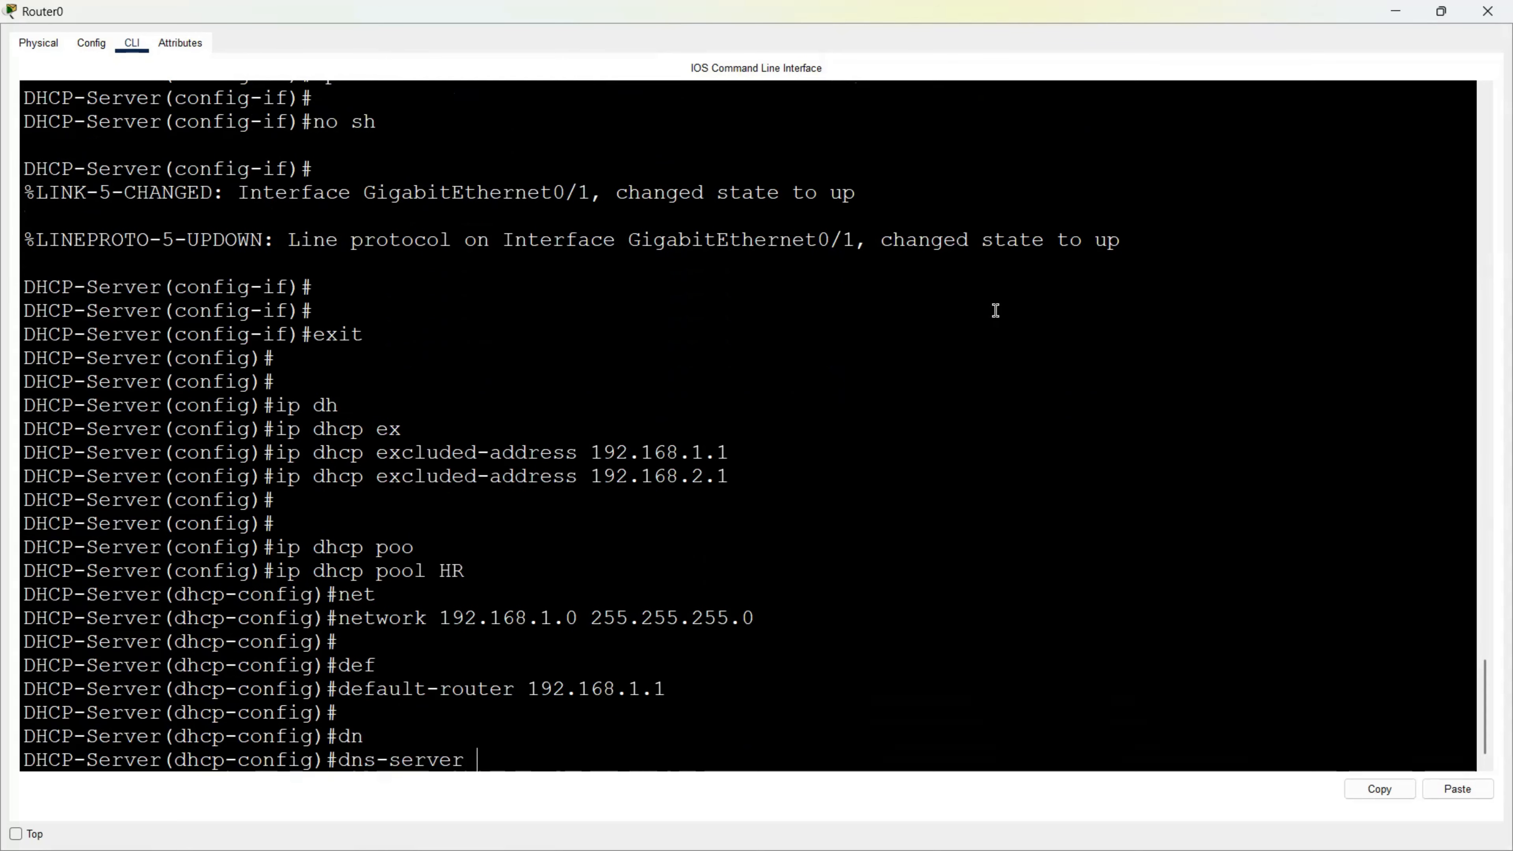
type("8.8.8.8")
key("Return")
key("Return")
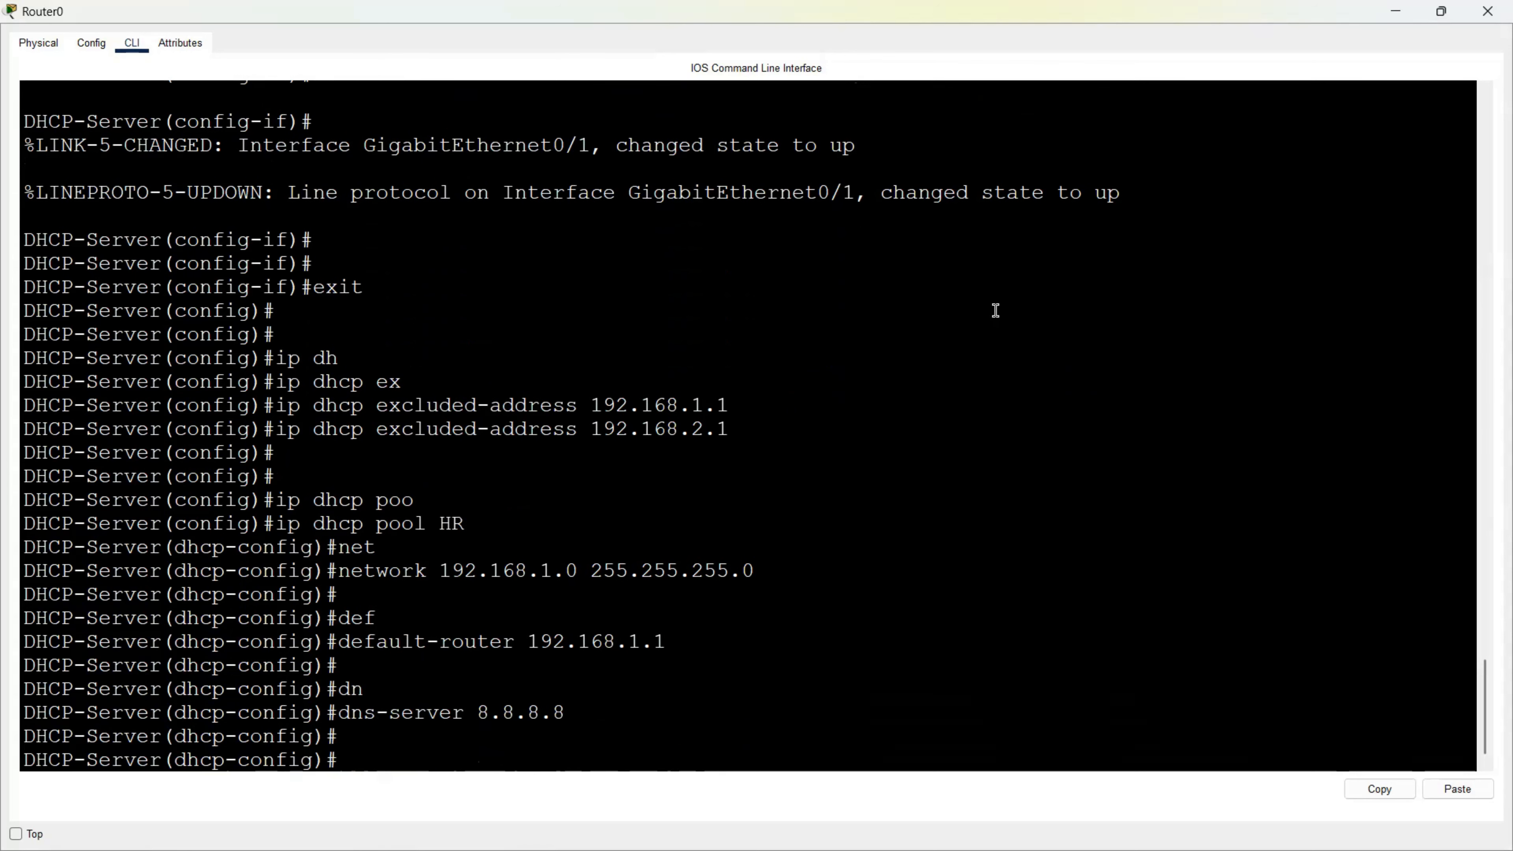
type("exit")
key("Return")
key("Return")
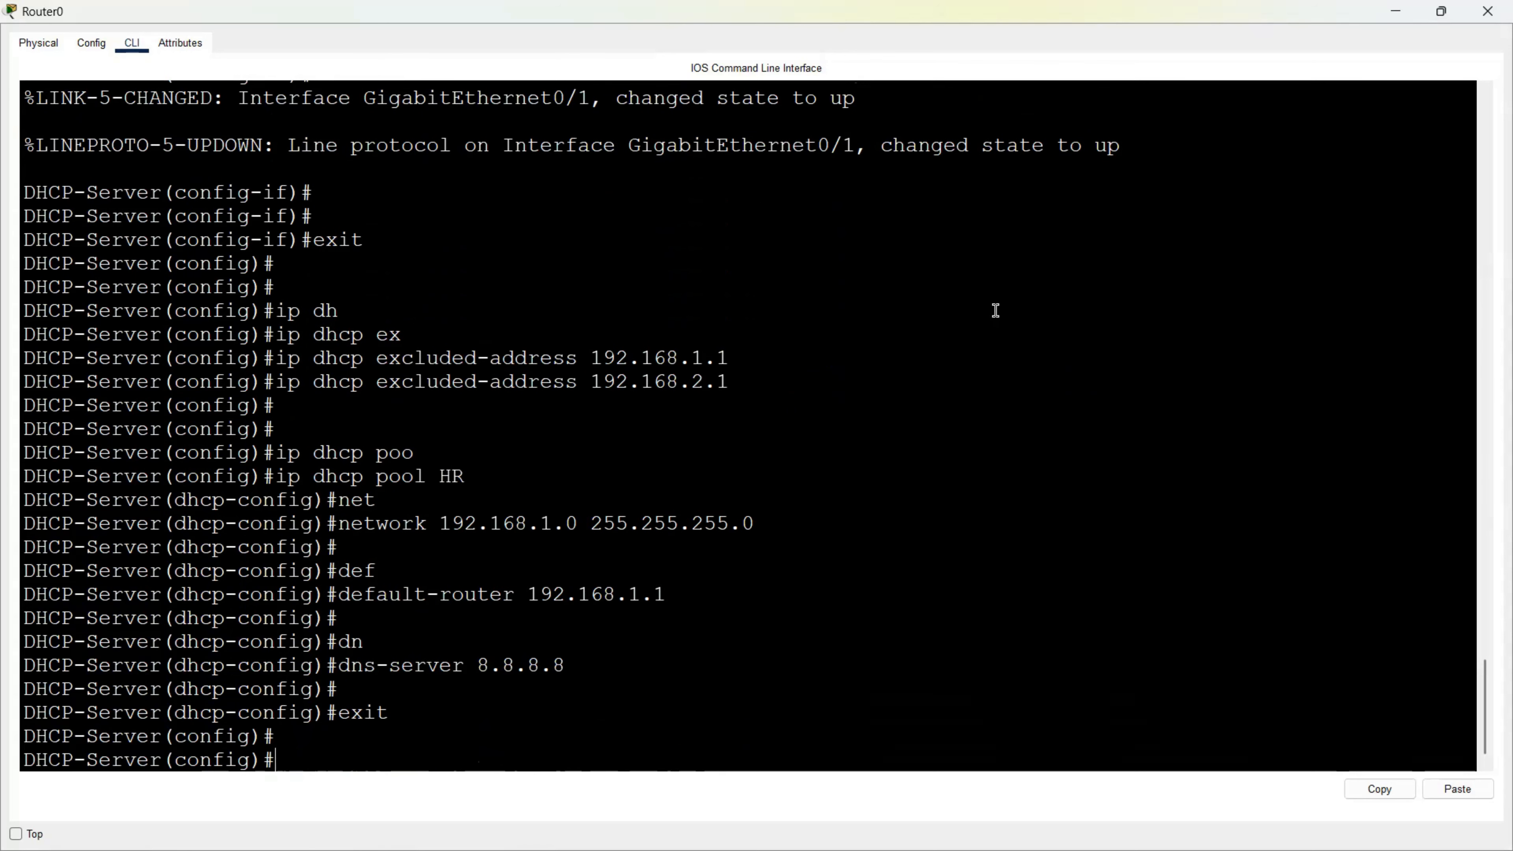
Create a second DHCP pool named IT on the router with ip dhcp pool
type("ip dh")
key("Tab")
type("p")
key("Tab")
type("IT")
key("Return")
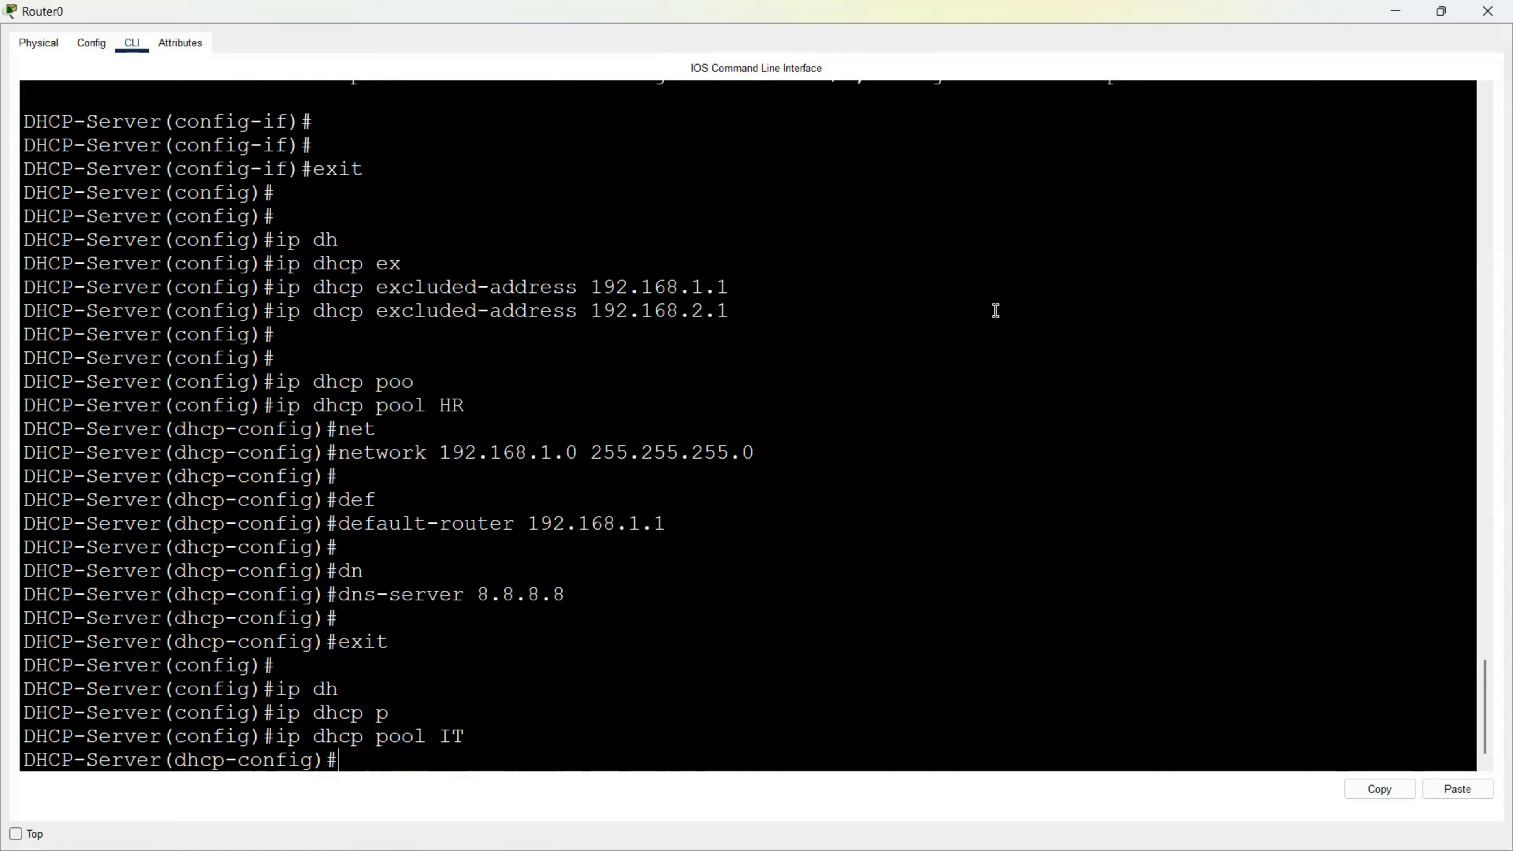
key("Return")
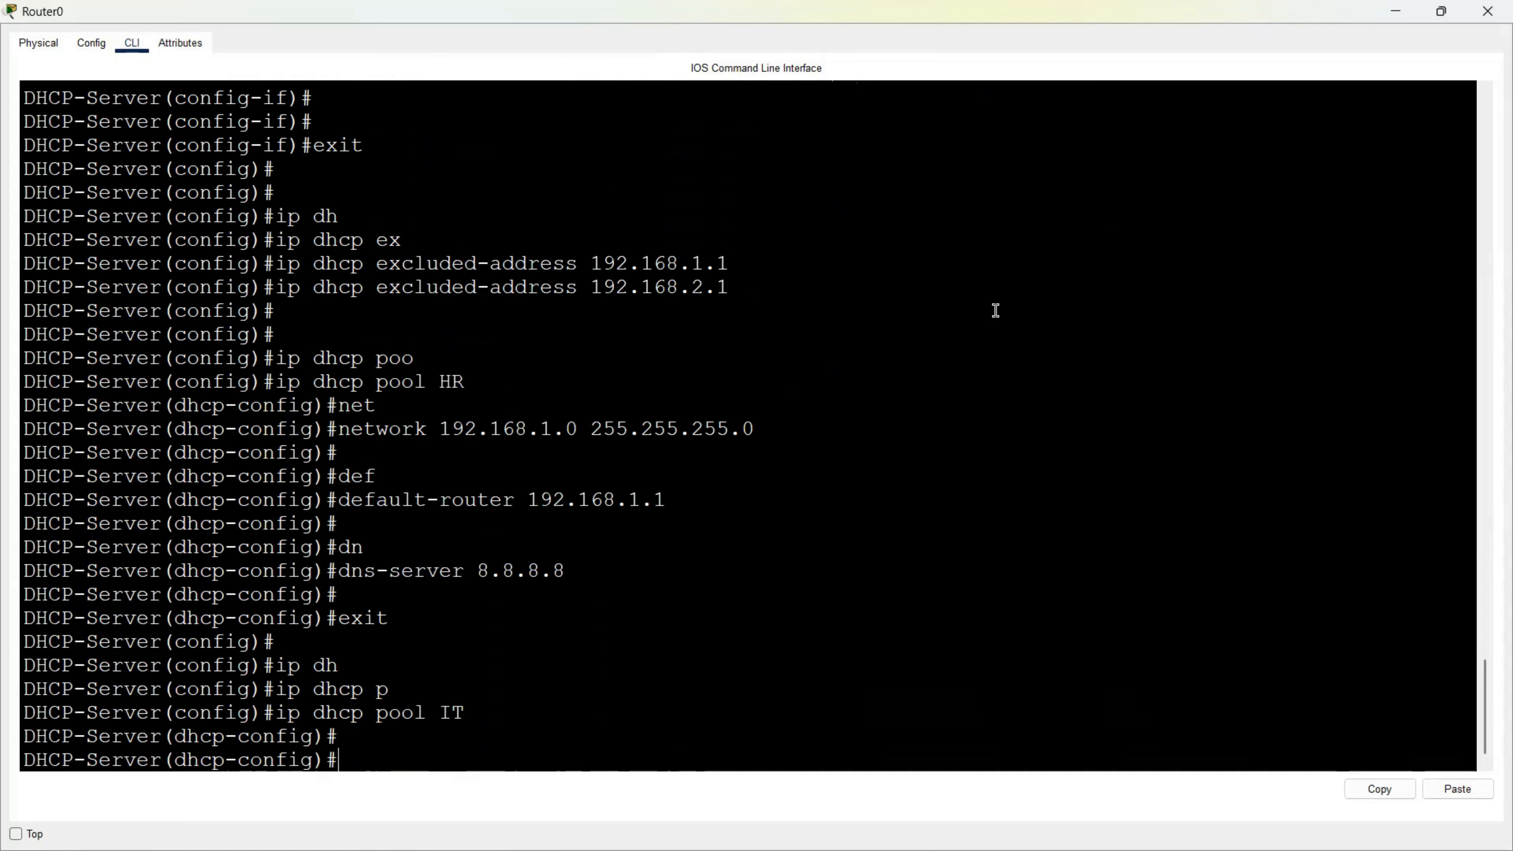
Set the IT pool's network to 192.168.2.0 with subnet mask 255.255.255.0
type("net")
key("Tab")
type("192.168.2.0")
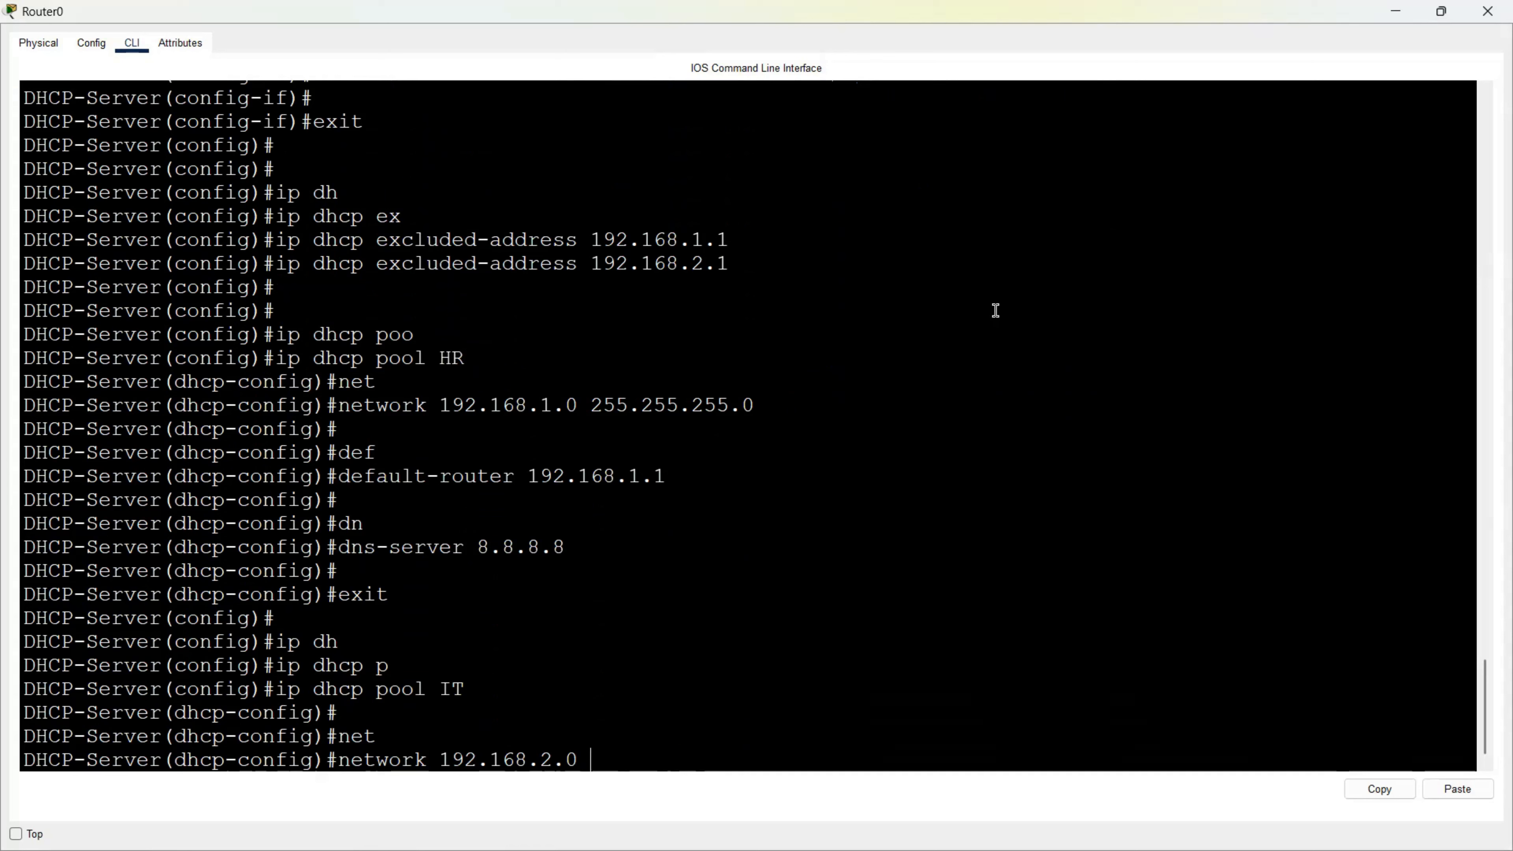
type(" 255.255.255.0")
key("Return")
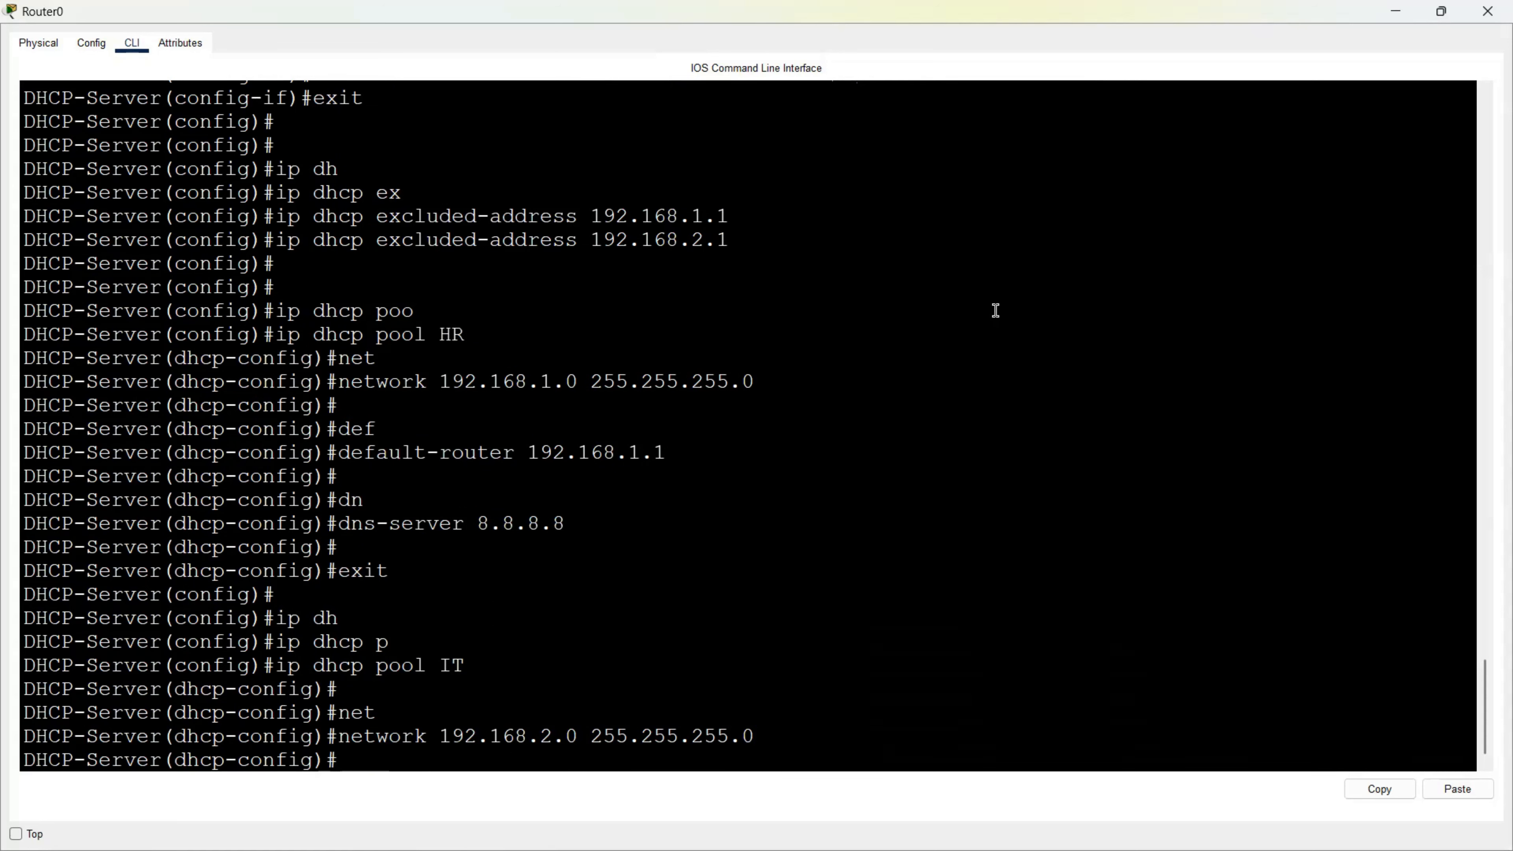
key("Return")
Set the IT pool's default router to 192.168.2.1
type("def")
key("Tab")
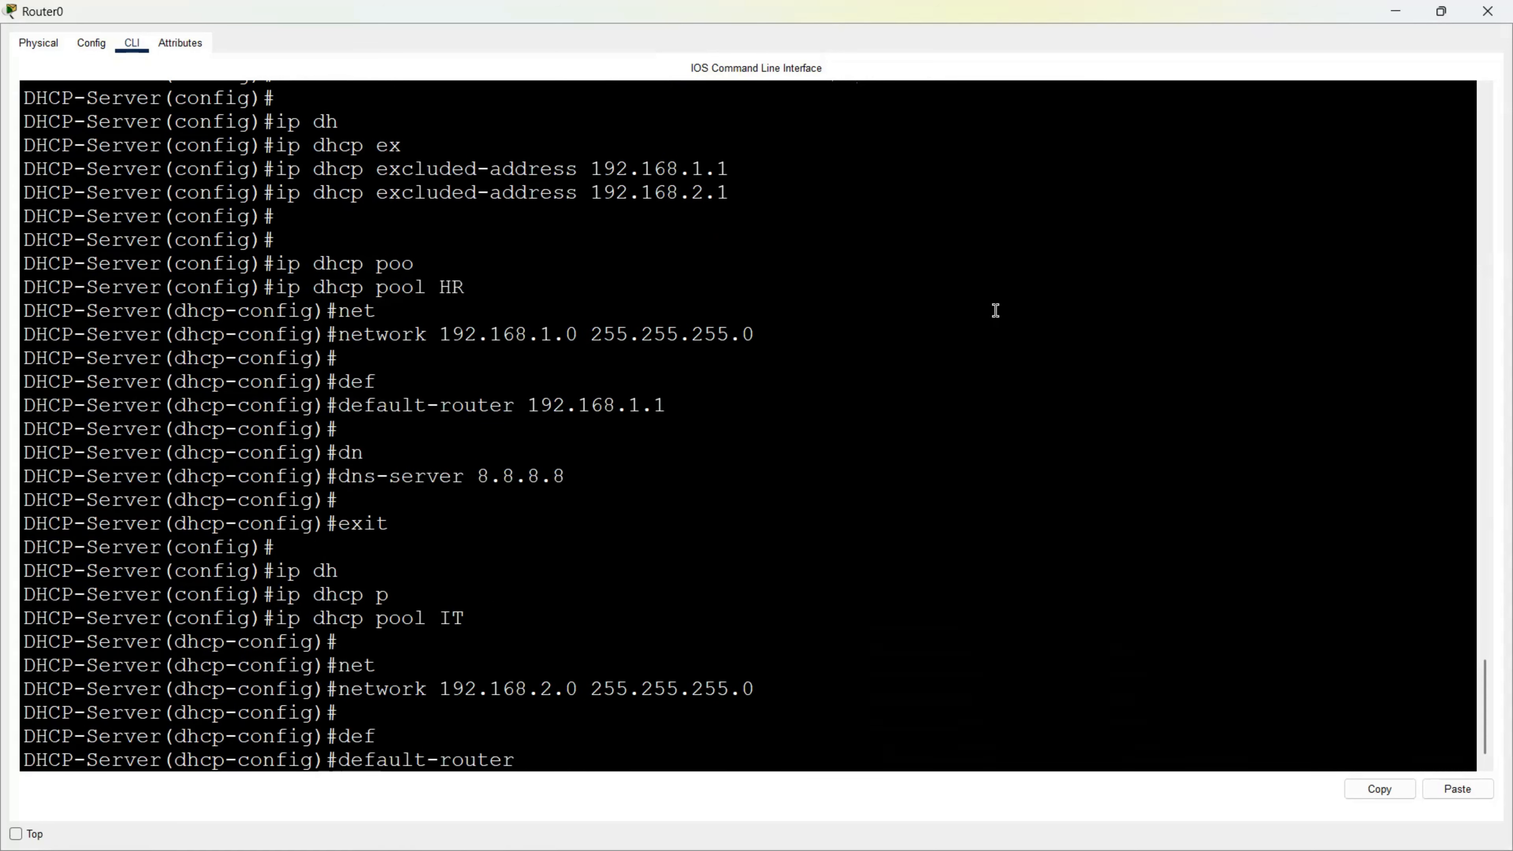
type("192.168.2.1")
key("Return")
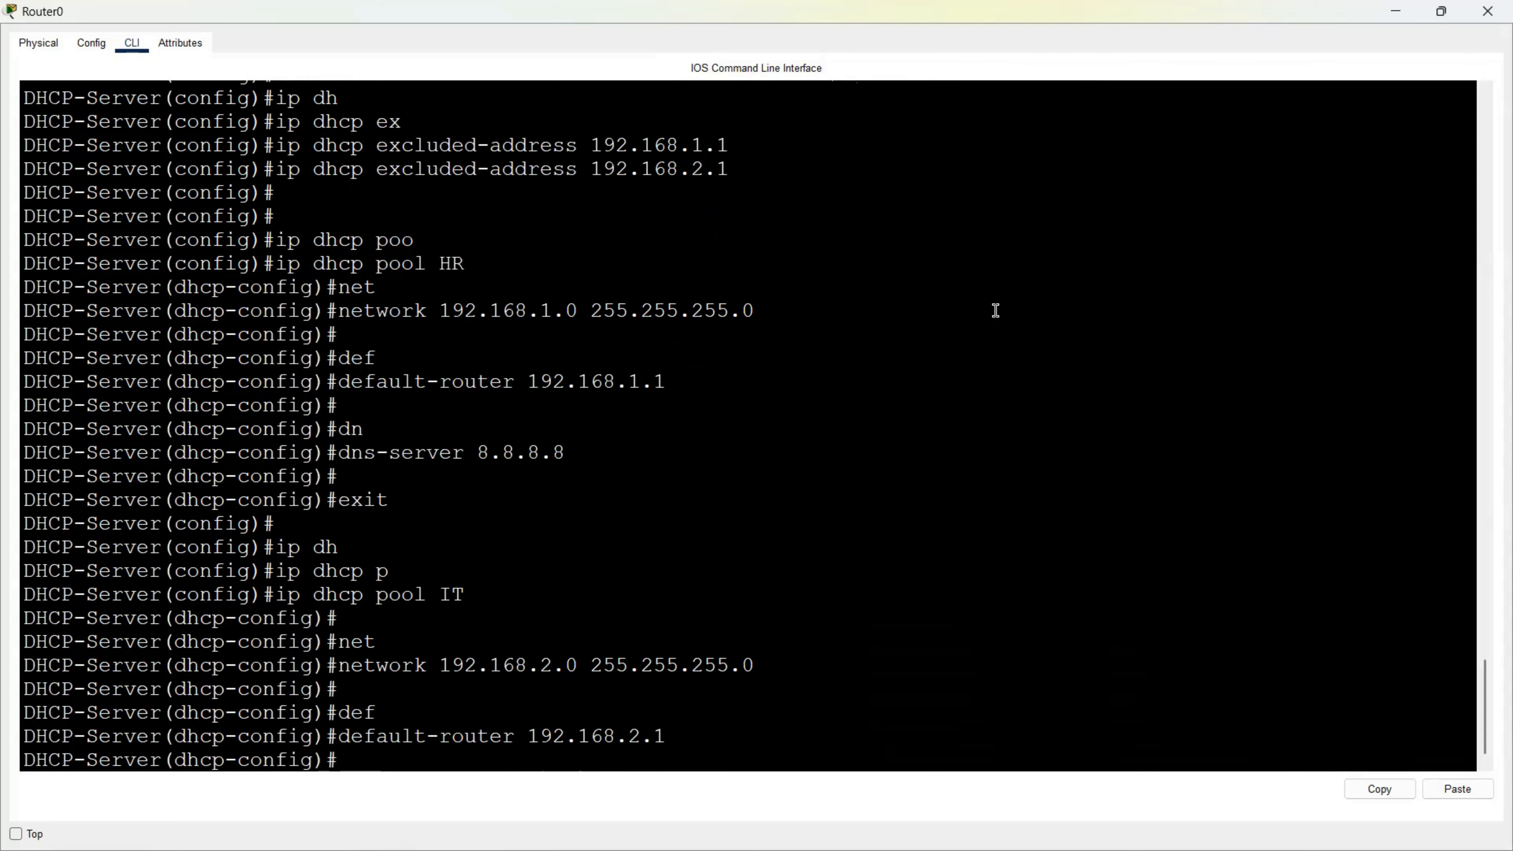
key("Return")
Set the IT pool's DNS server to 8.8.8.8 and exit to global configuration mode
type("dn")
key("Tab")
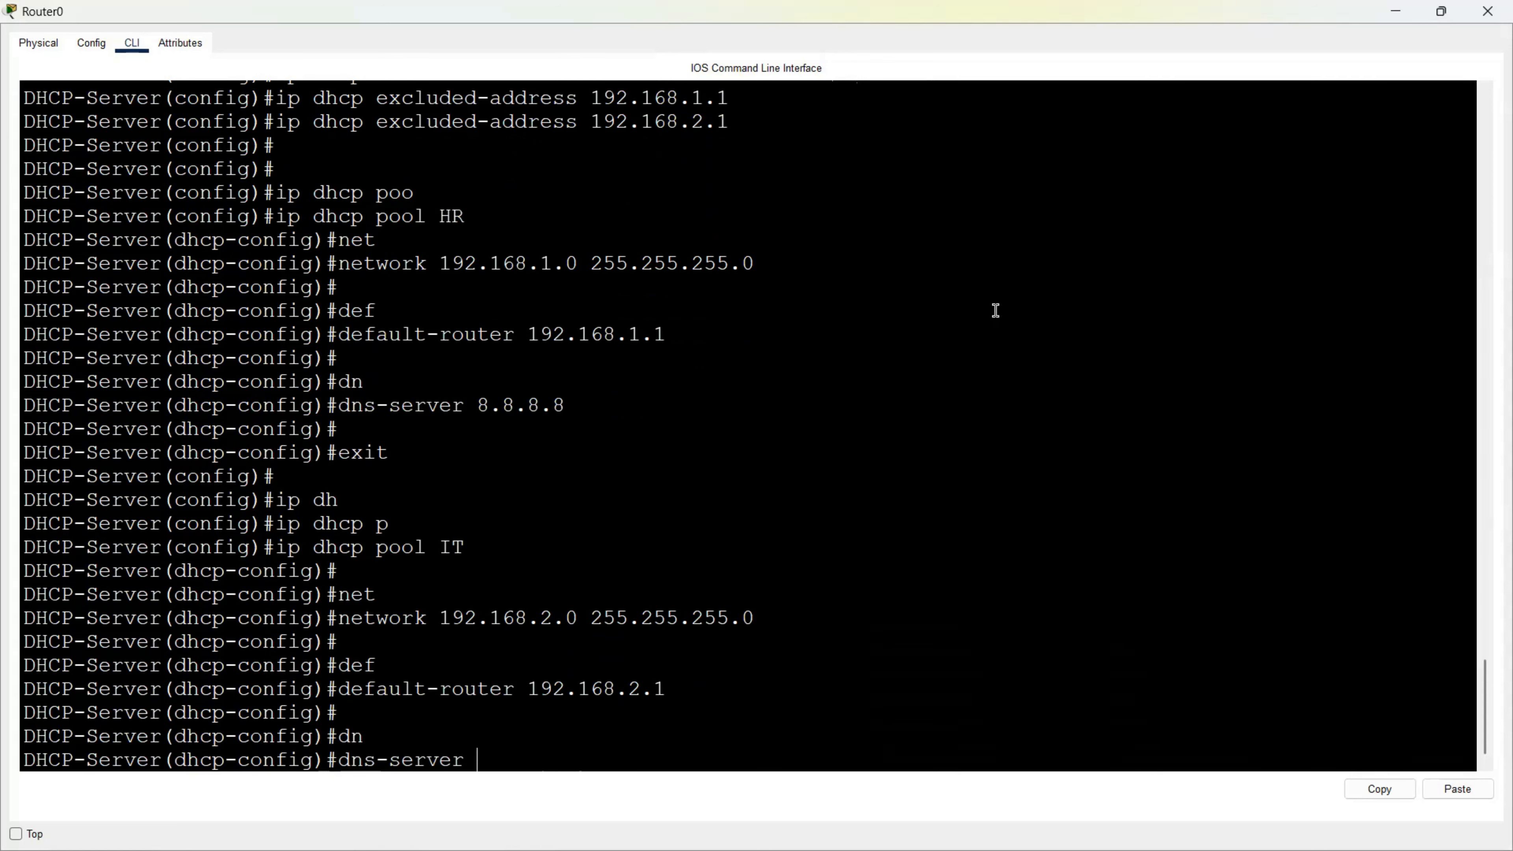
type("8.8.8.8")
key("Return")
key("Return")
type("exit")
key("Return")
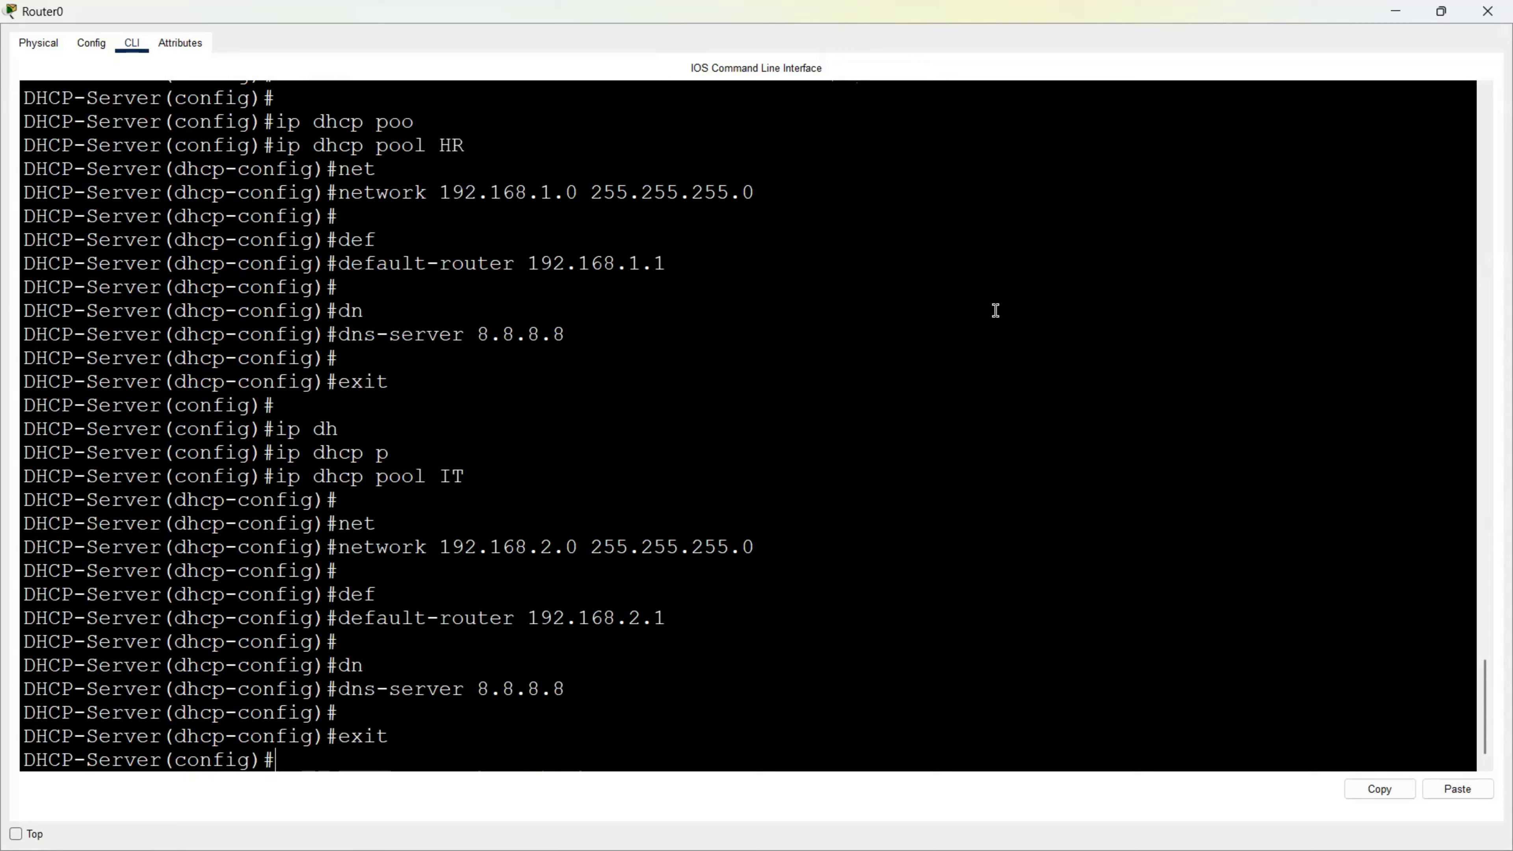
Exit global configuration mode to return to the router's privileged mode
key("Return")
key("Return")
type("exit")
key("Return")
key("Return")
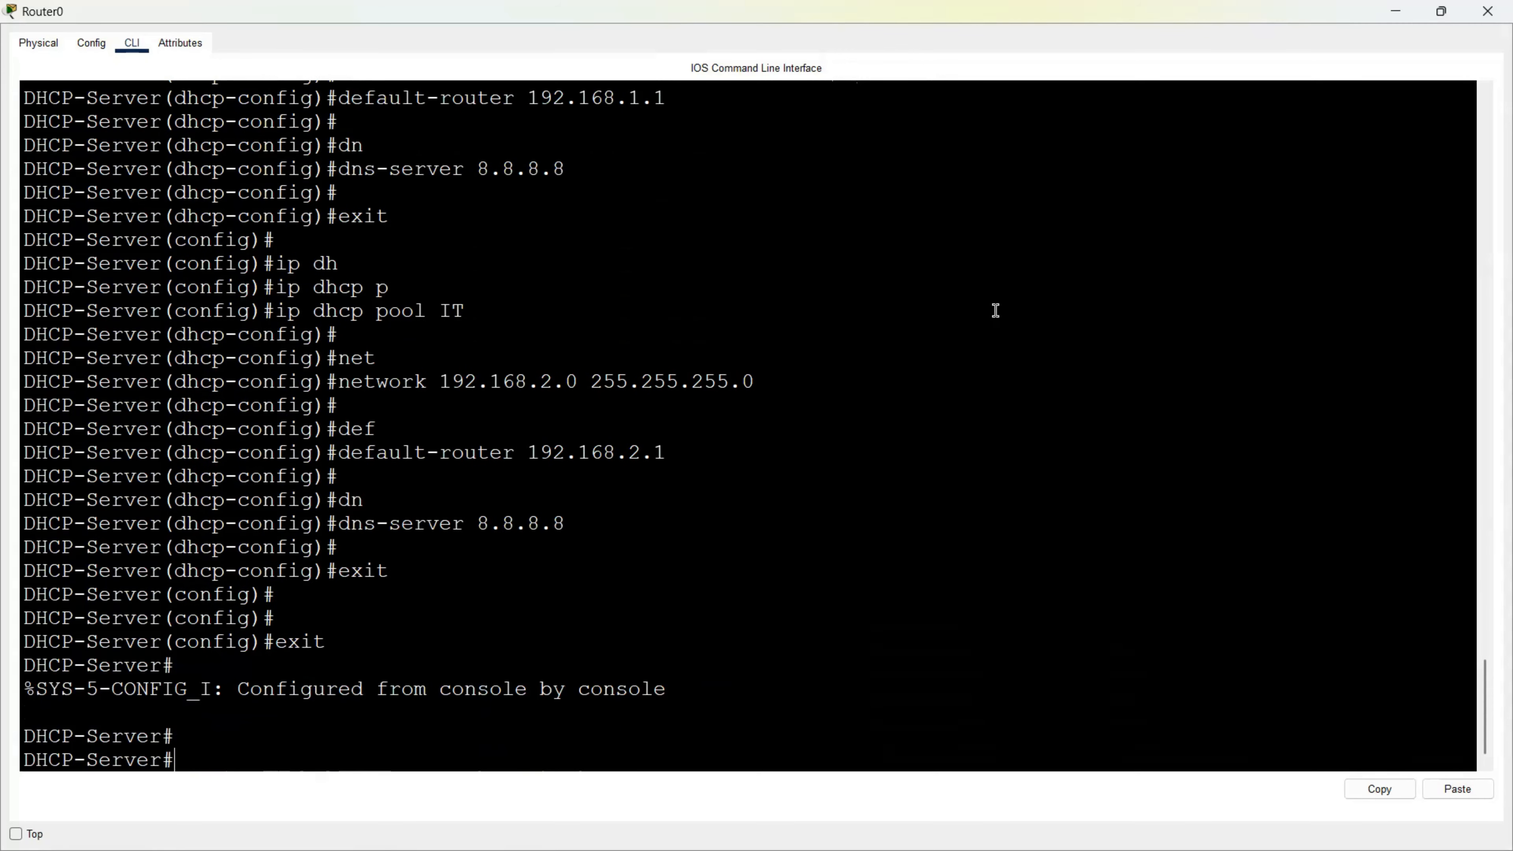
key("Return")
List the router's interfaces with sh ip int br and check the addresses and status of GigabitEthernet0/0 and GigabitEthernet0/1
type("shi")
key("BackSpace")
key("BackSpace")
type("i")
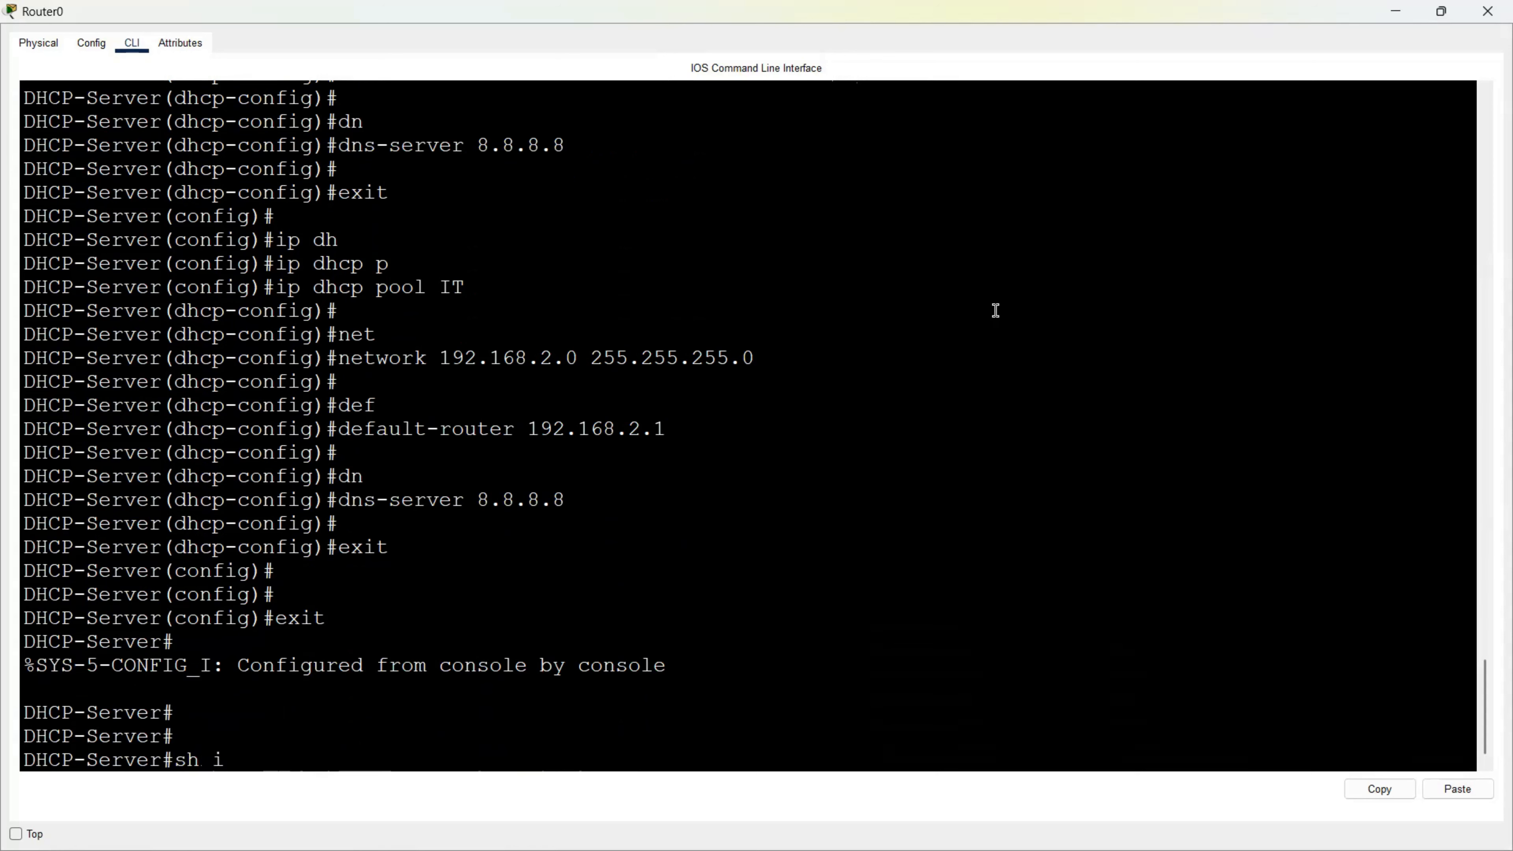
type("p int br")
key("Return")
key("Return")
key("Return")
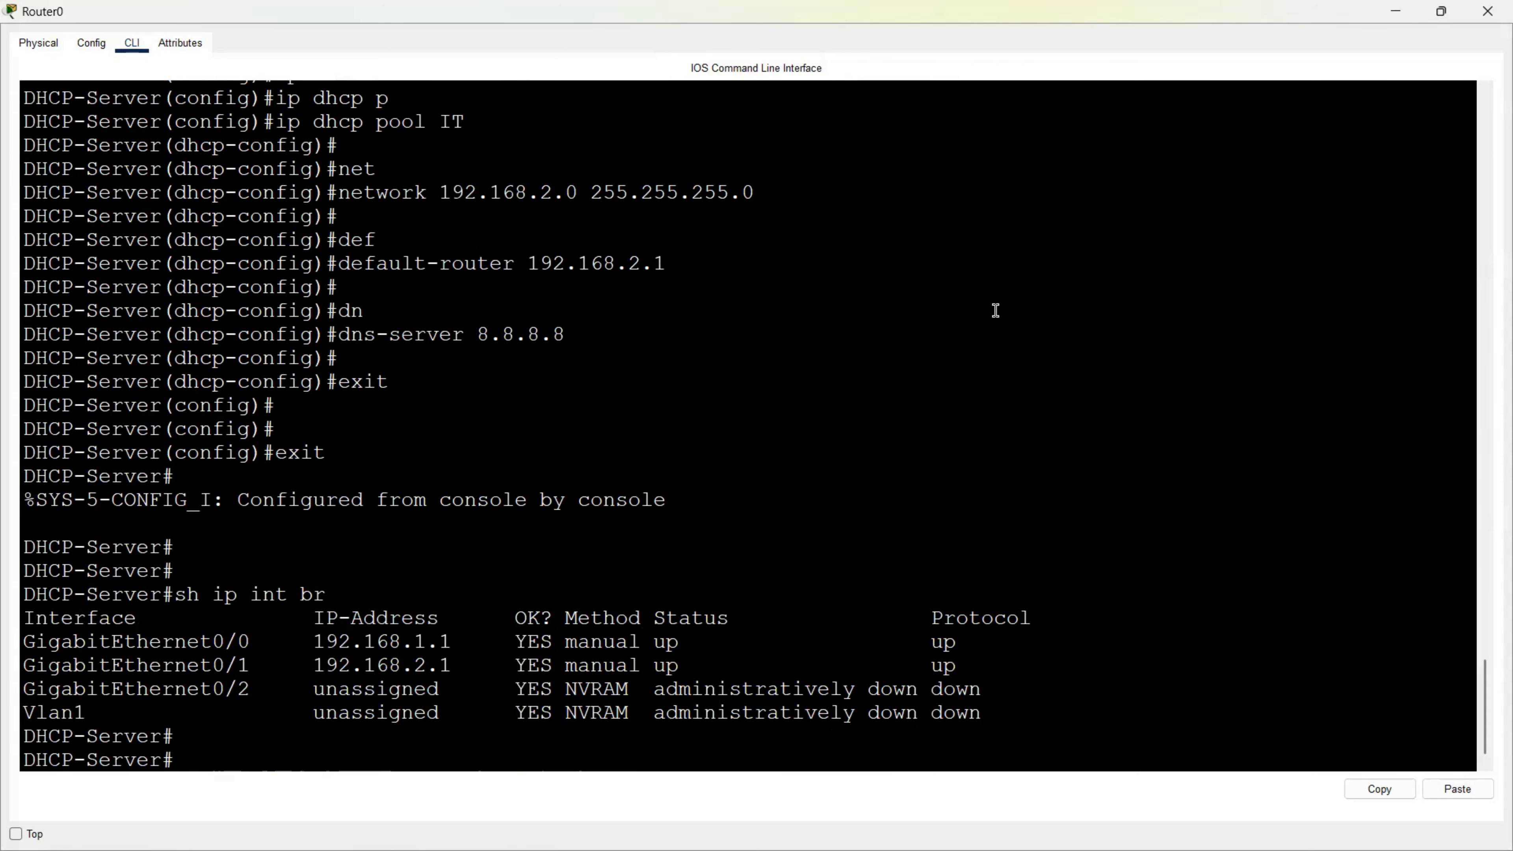
triple_click(296, 608)
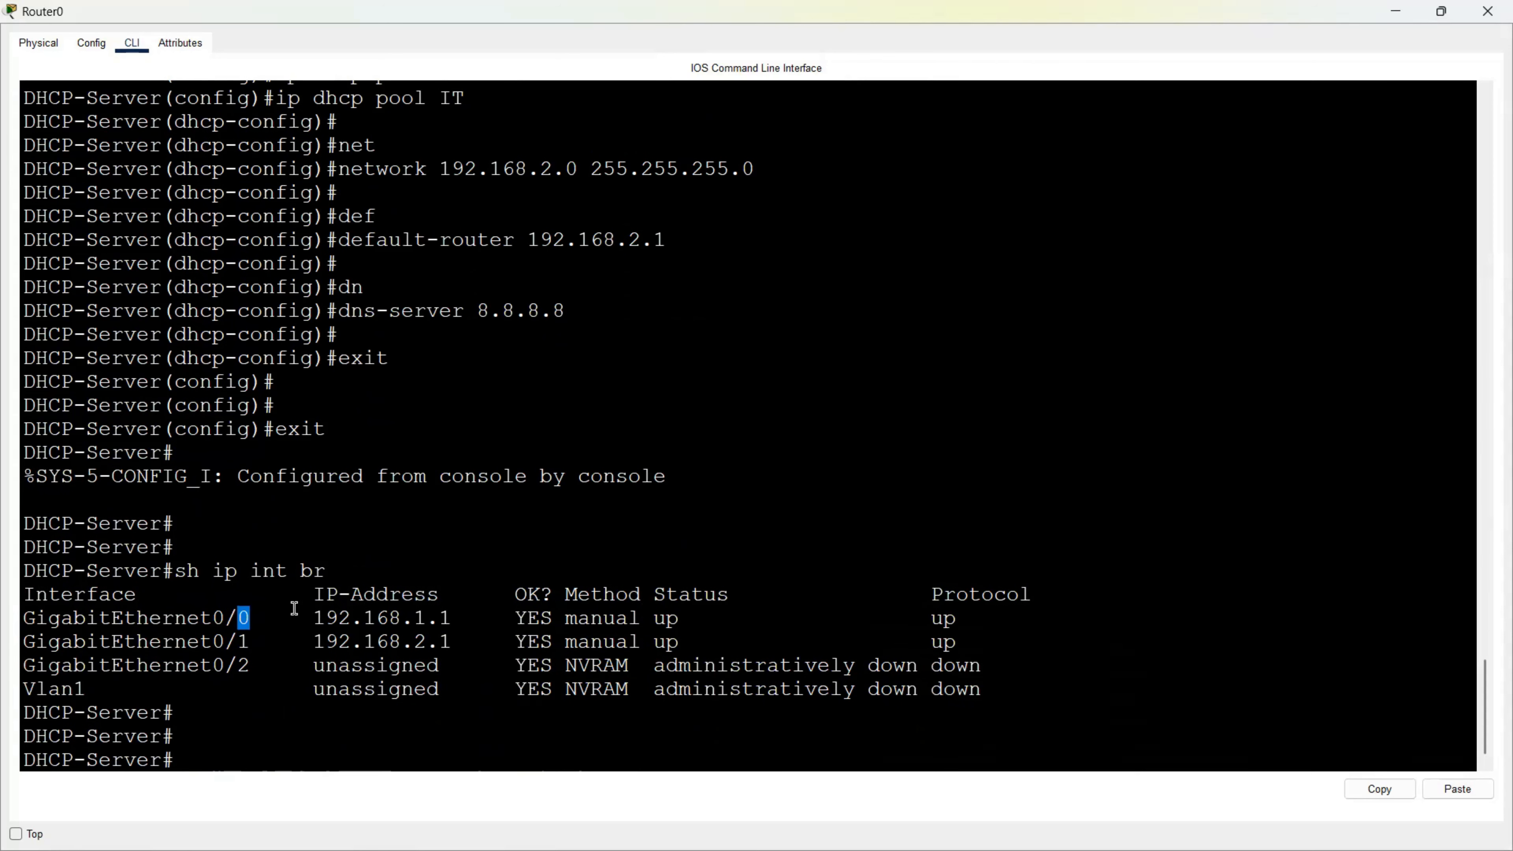
left_click(366, 640)
triple_click(366, 640)
left_click(454, 666)
Display the running configuration with sh run and check the DHCP excluded-address lines
type("sh run")
key("Return")
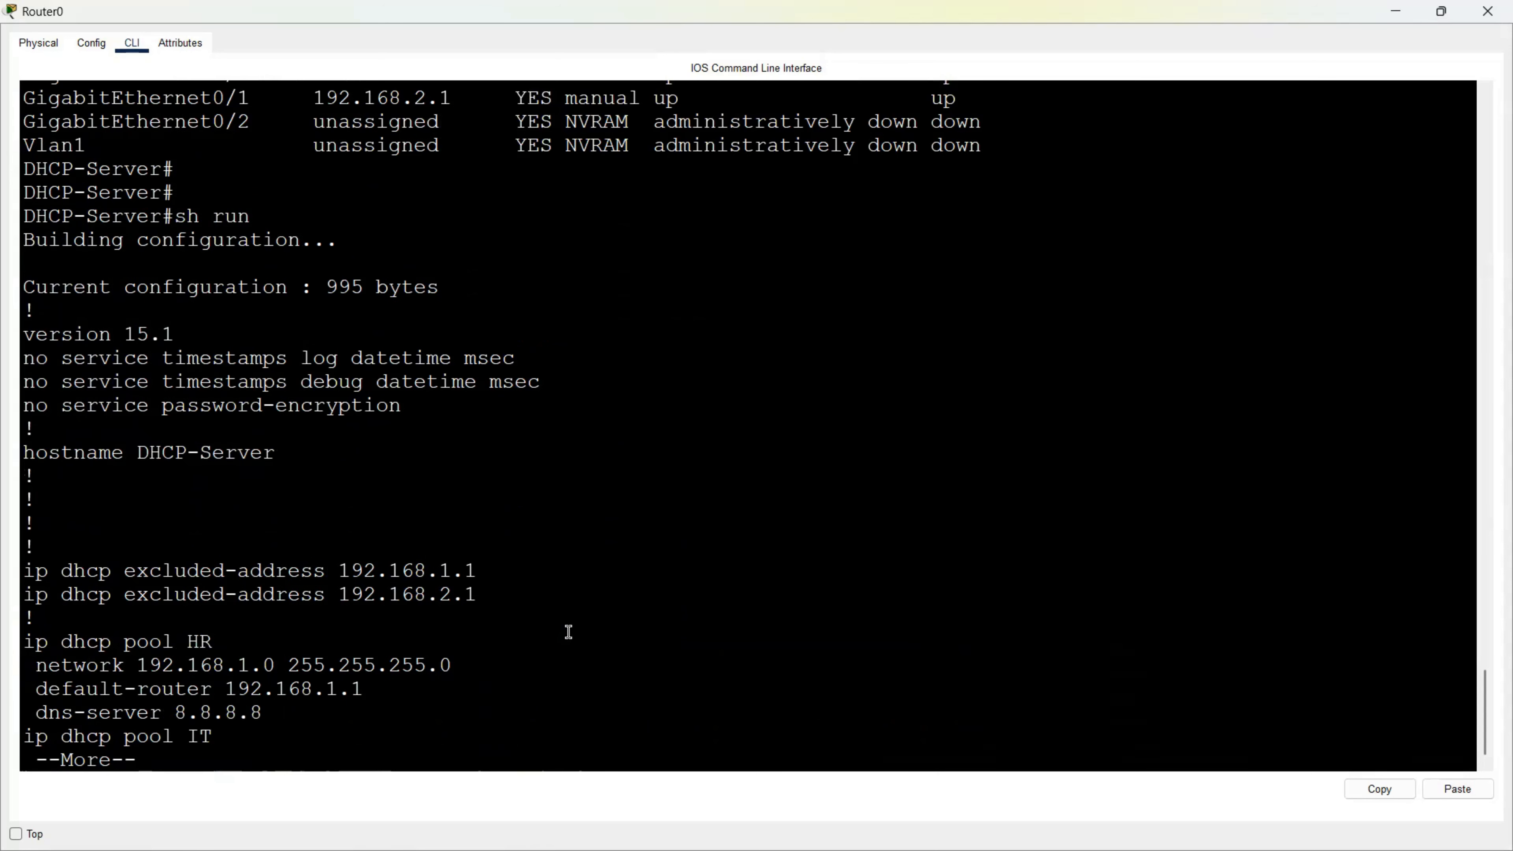
triple_click(460, 572)
triple_click(455, 595)
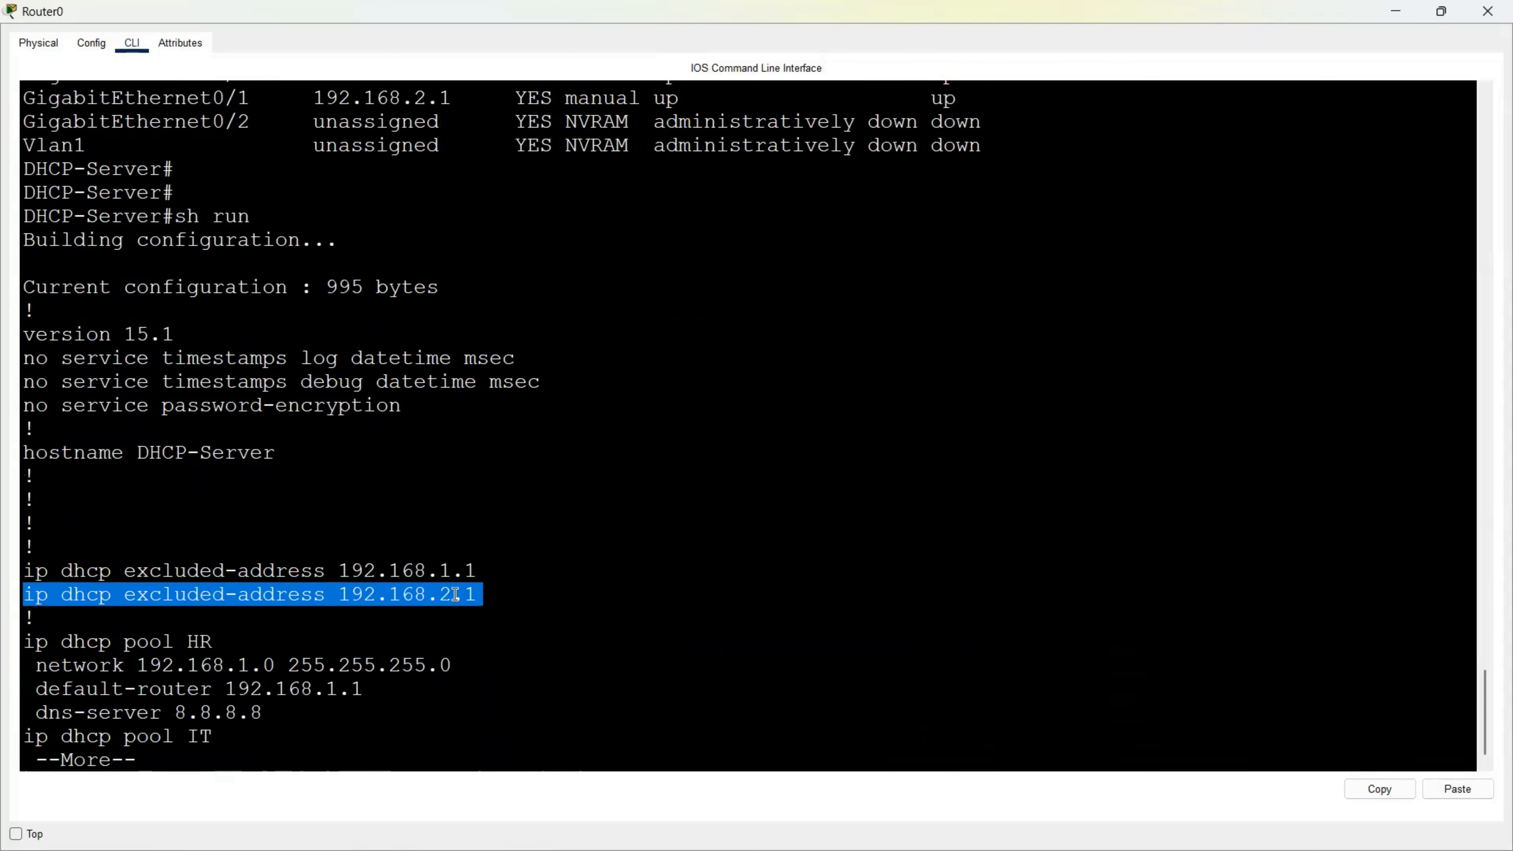
Page through the rest of the running configuration, check the HR and IT DHCP pool entries, and quit the listing
left_click(515, 595)
left_click(379, 668)
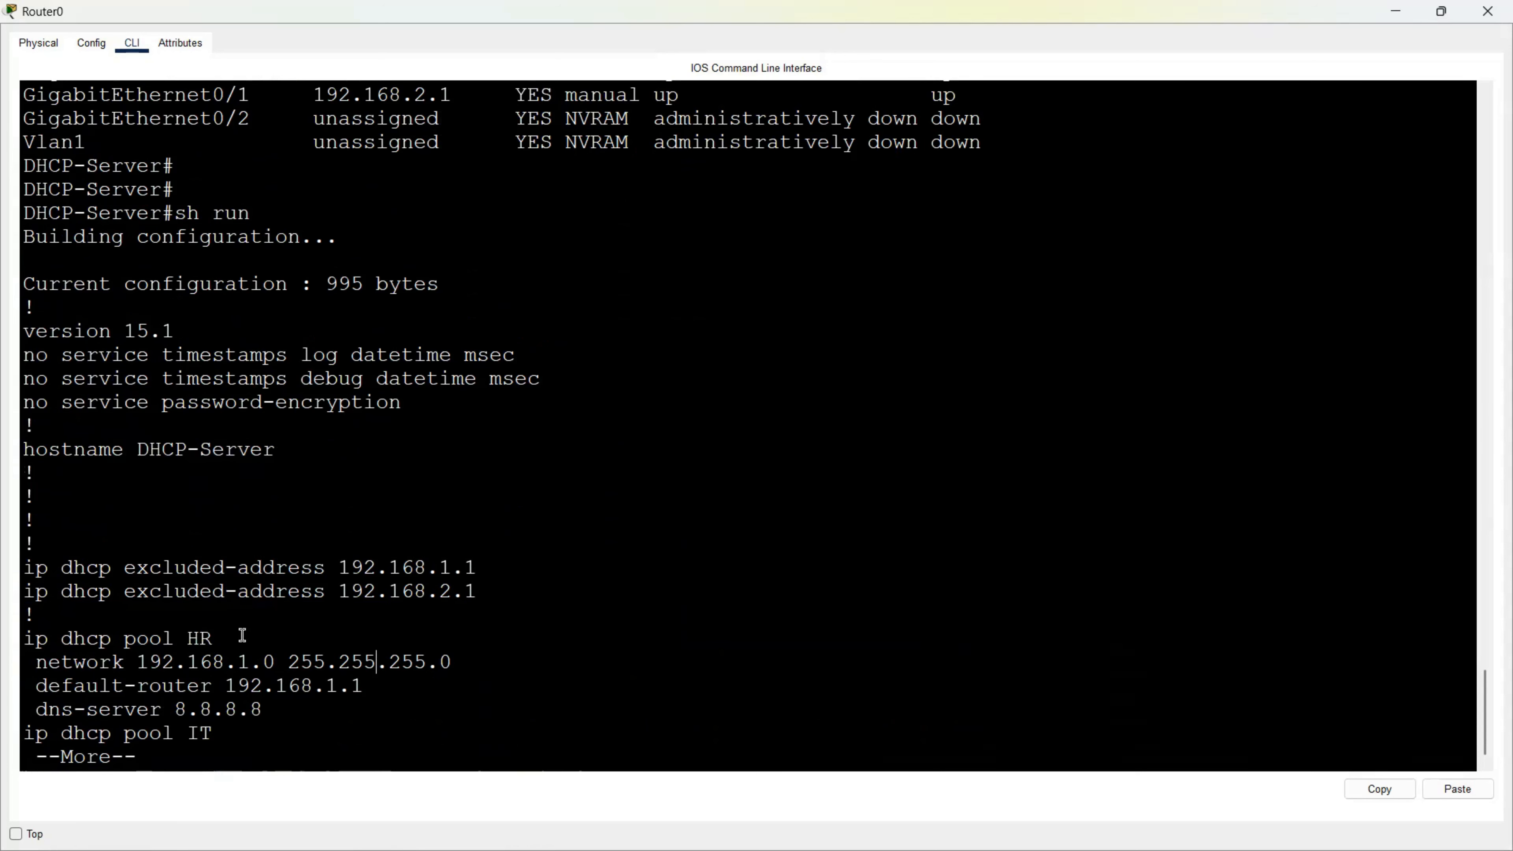
key("Return")
key("Return")
key("Return")
key("Return")
key("Return")
key("Return")
key("Return")
key("Return")
key("Return")
key("Return")
key("Return")
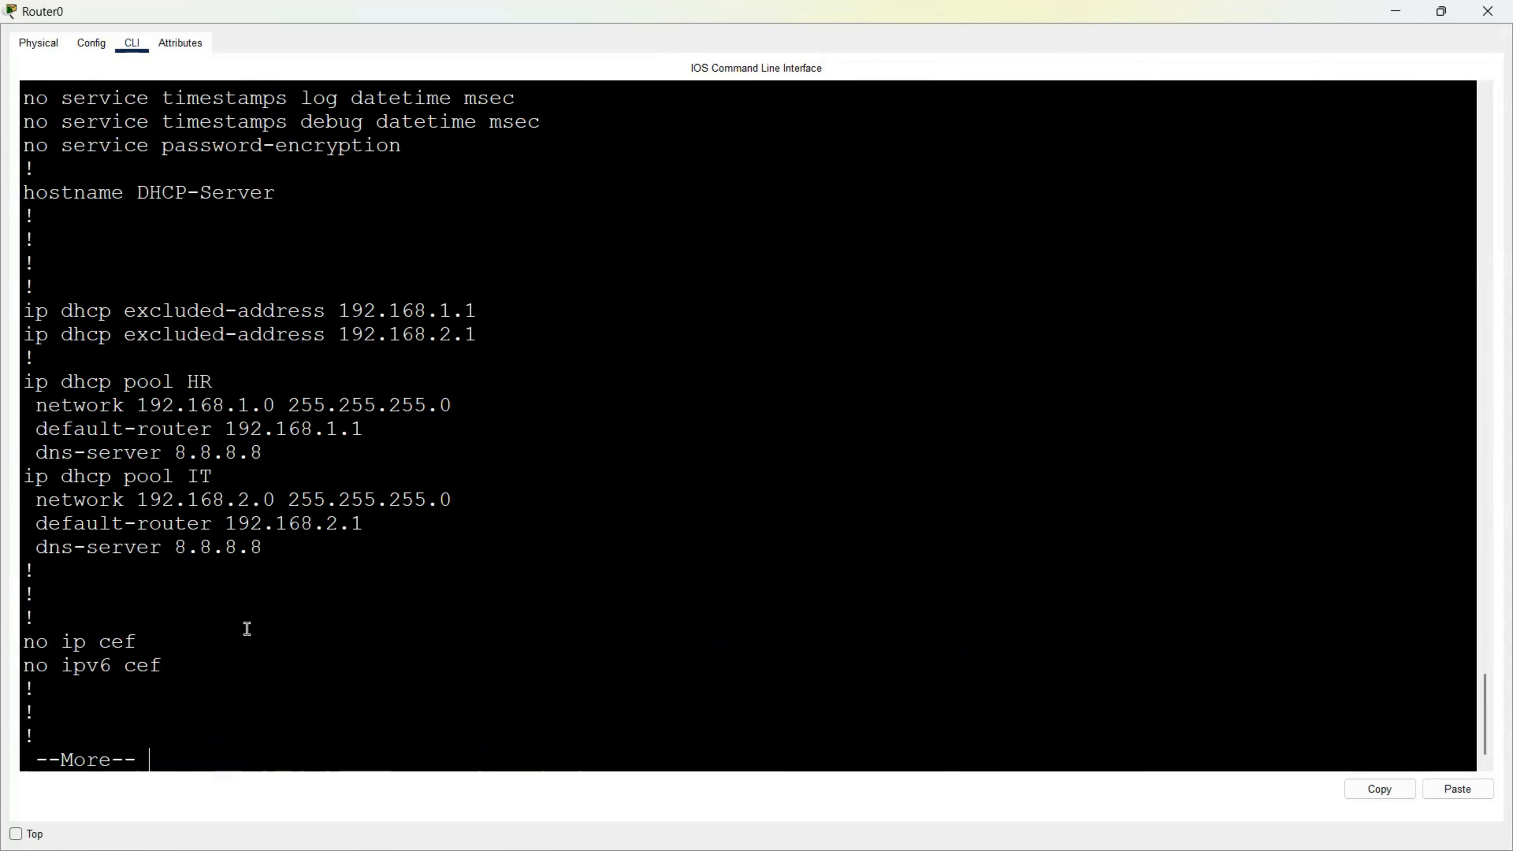
left_click_drag(23, 380, 262, 453)
left_click(62, 477)
left_click_drag(24, 475, 363, 544)
key("q")
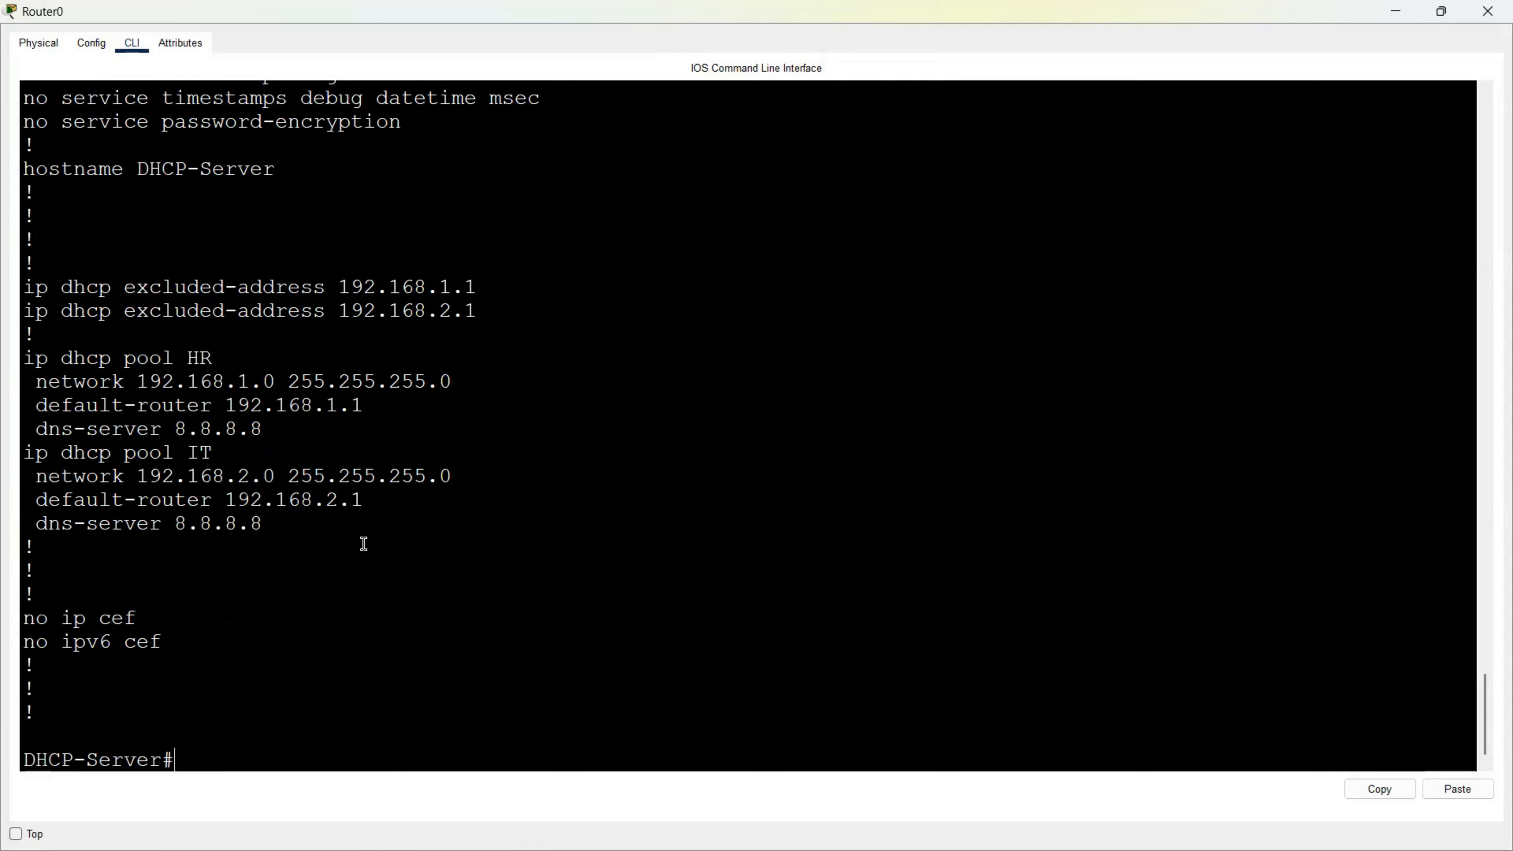
Save the router's configuration with wr and close the Router0 window
key("Return")
type("wr")
key("Return")
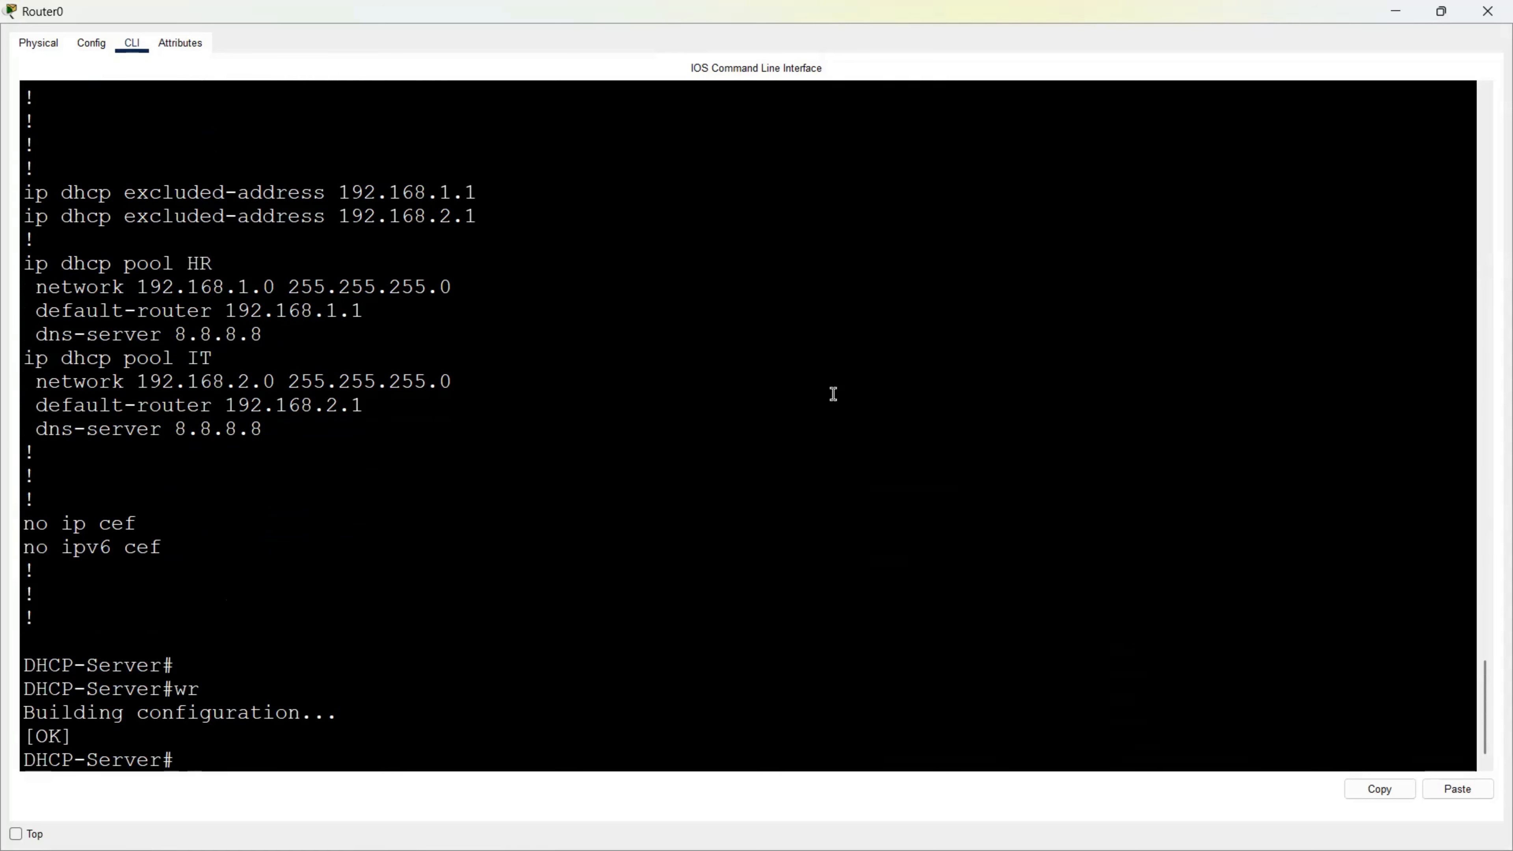
left_click(1487, 11)
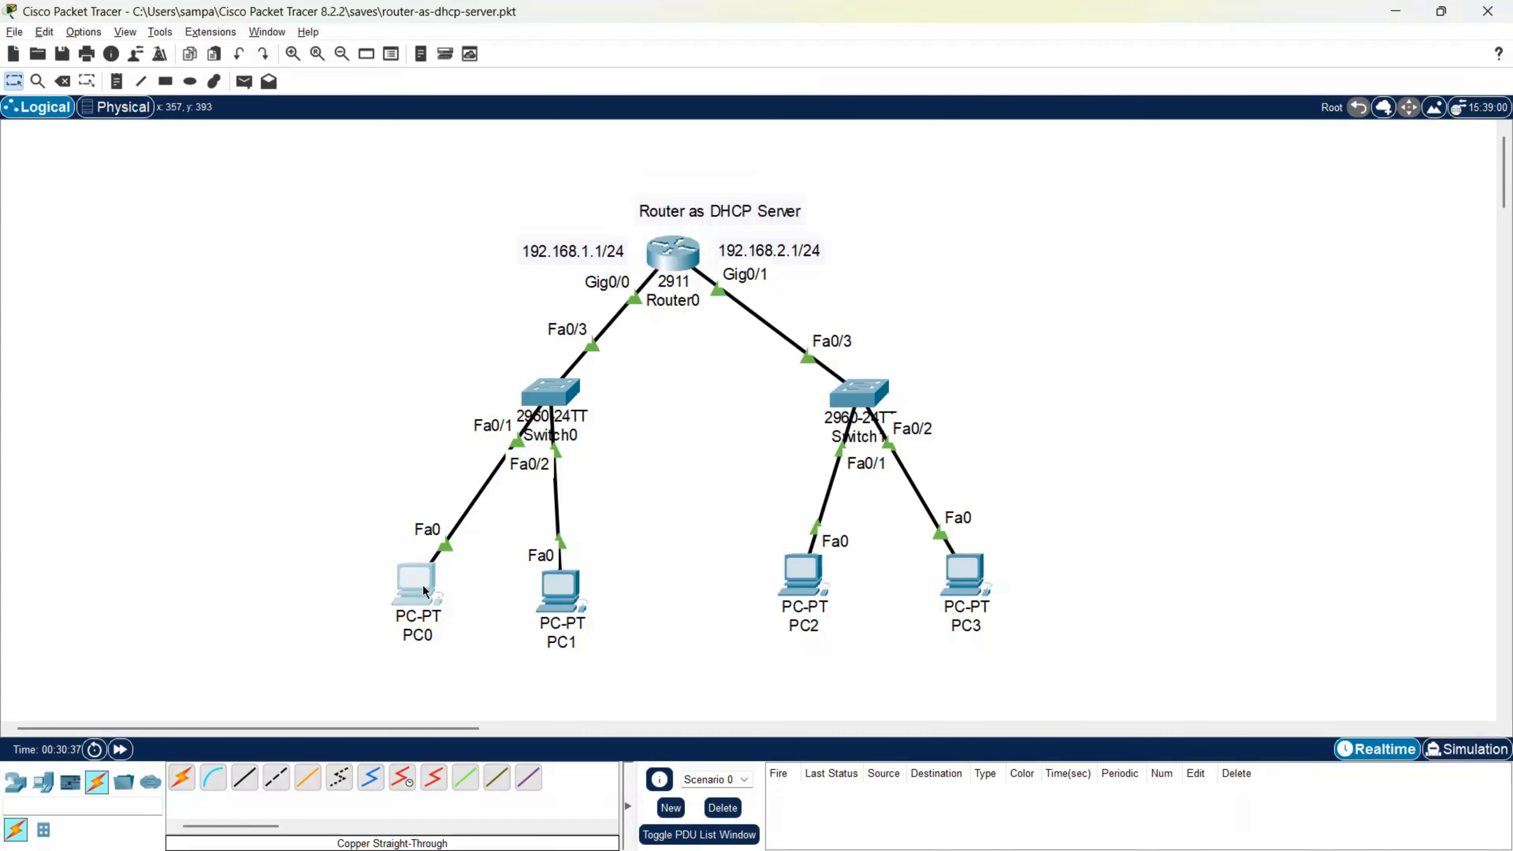
Switch PC0's IPv4 configuration to DHCP so it requests an address from the router
left_click(419, 583)
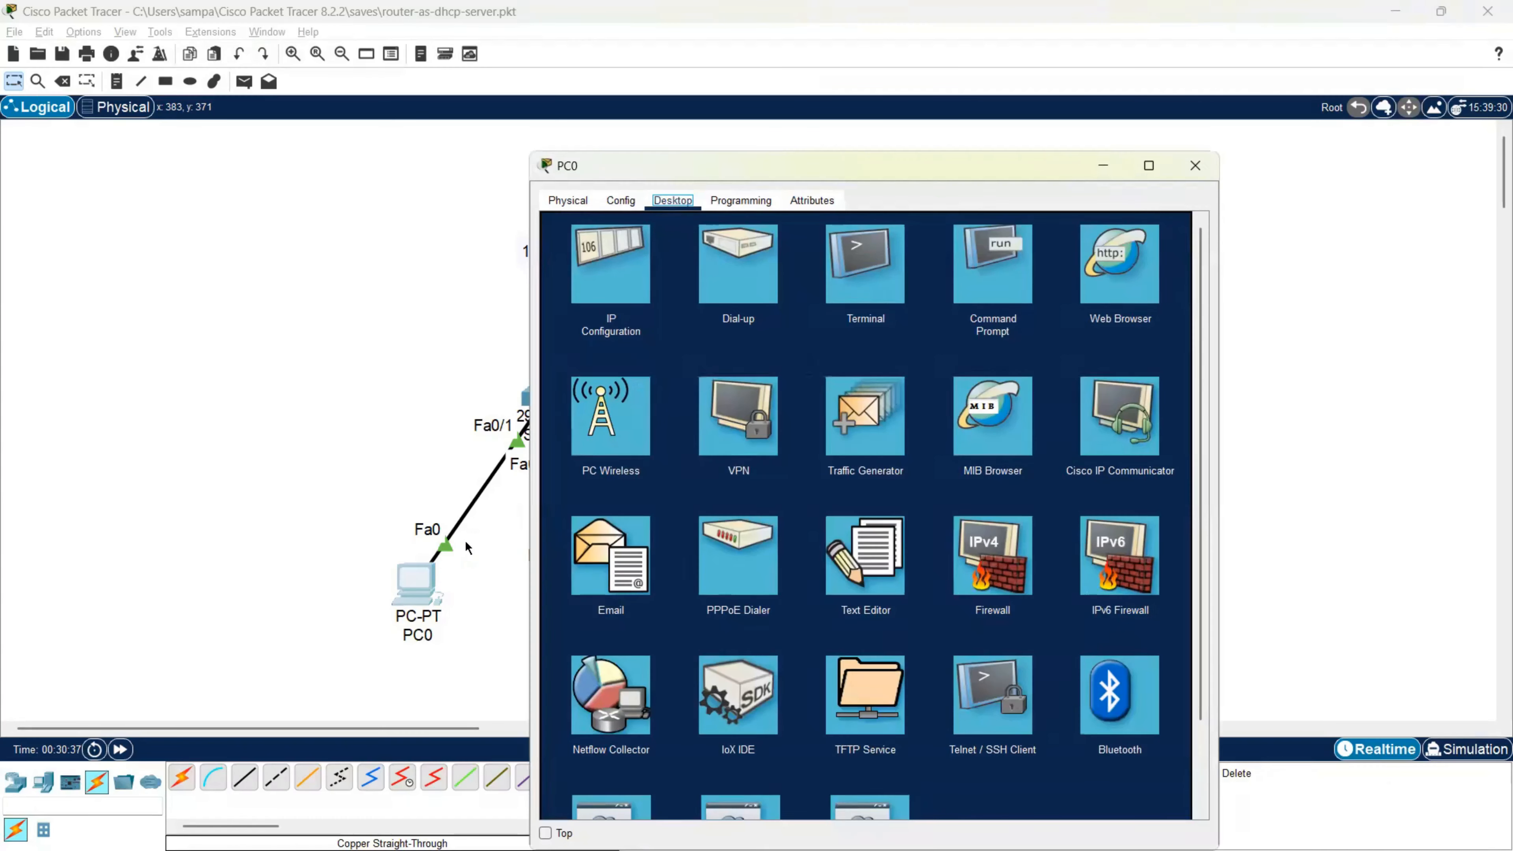
left_click(621, 304)
left_click(588, 294)
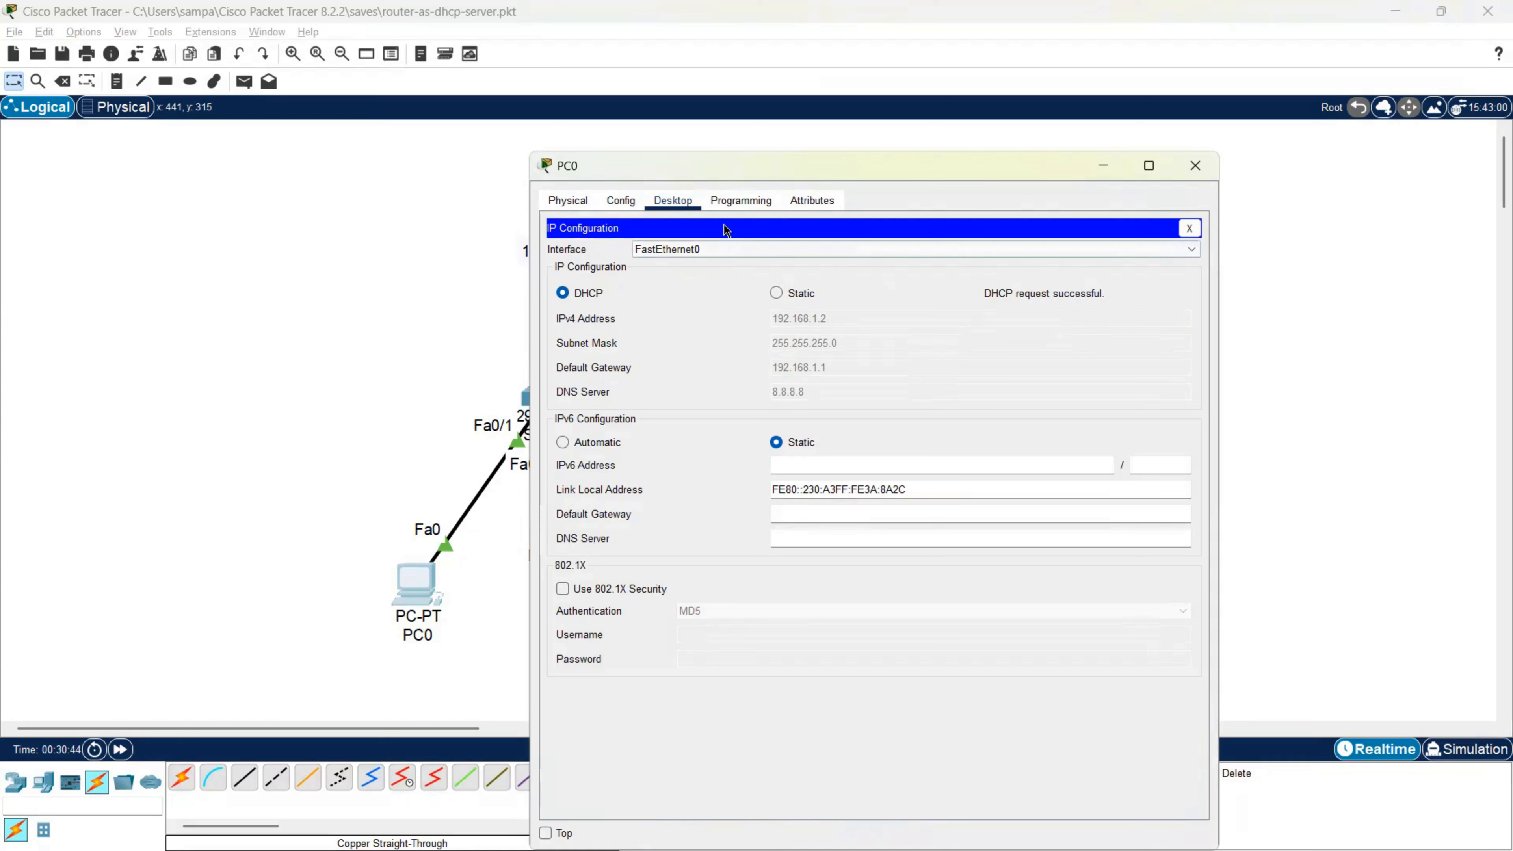
left_click(1189, 228)
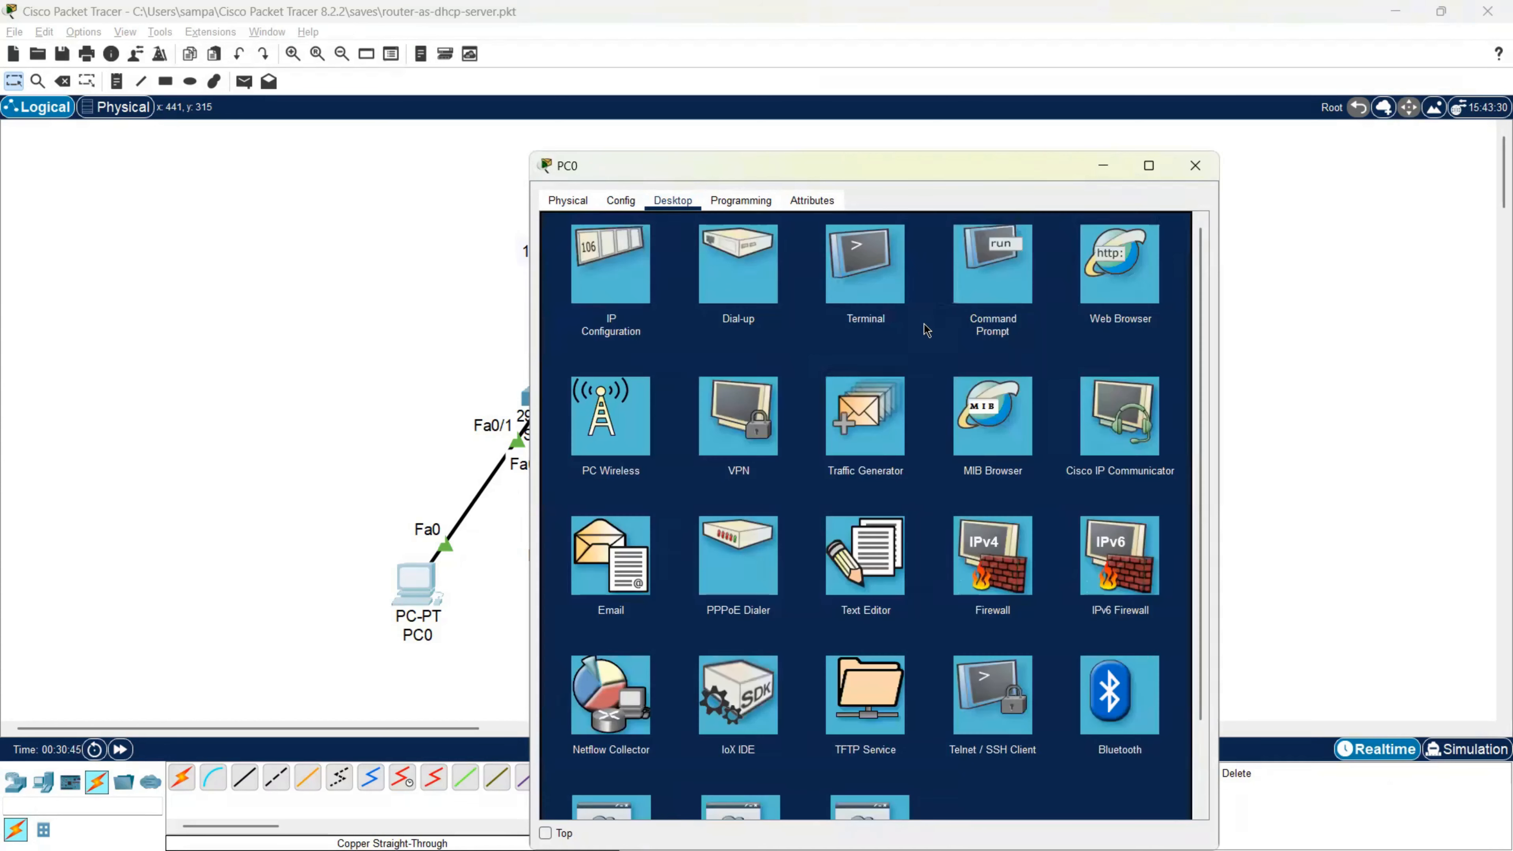
Display PC0's network settings by running ipconfig in its command prompt
left_click(963, 293)
key("Return")
key("Return")
key("Return")
key("Return")
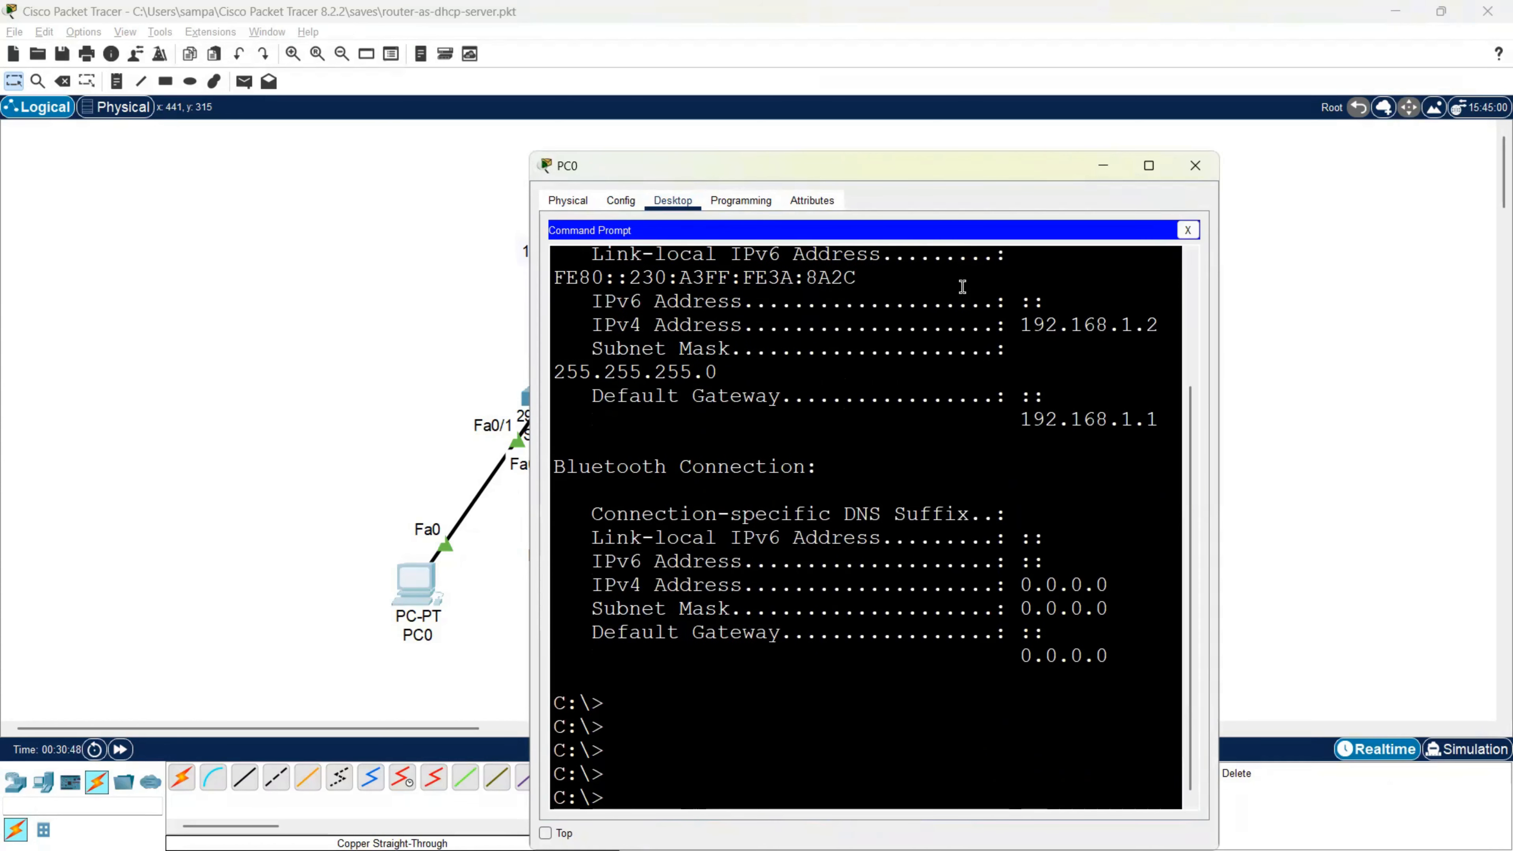
type("ip config")
key("Return")
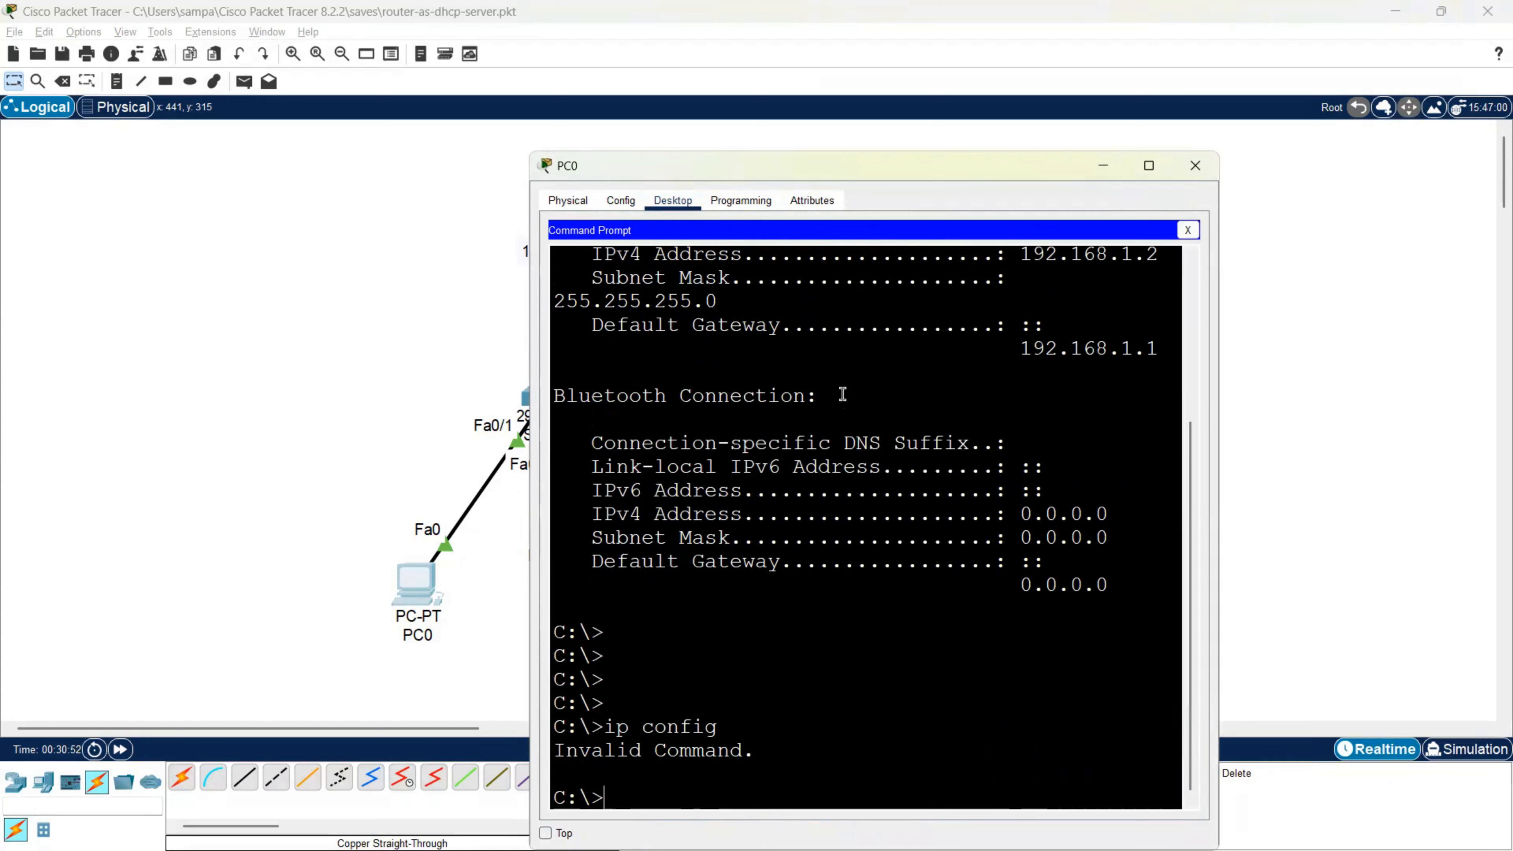
type("ipconfig")
key("Return")
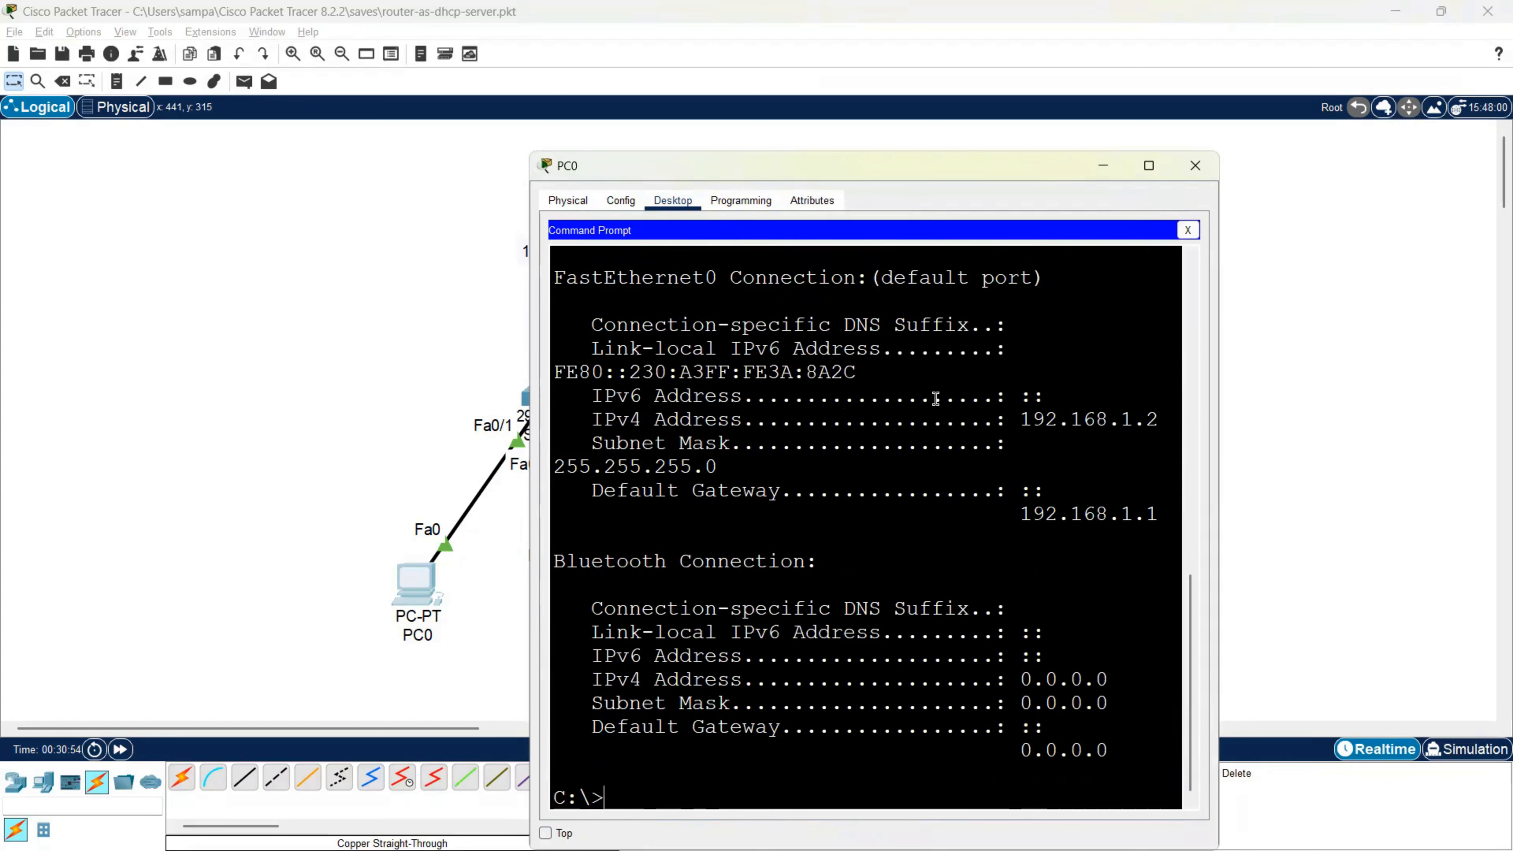
Check PC0's IPv4 address and default gateway in the ipconfig output and close the PC0 window
left_click_drag(1019, 420, 1158, 420)
left_click(1083, 458)
mouse_move(1020, 513)
left_mouse_down()
mouse_move(1164, 499)
mouse_move(1019, 514)
left_mouse_up()
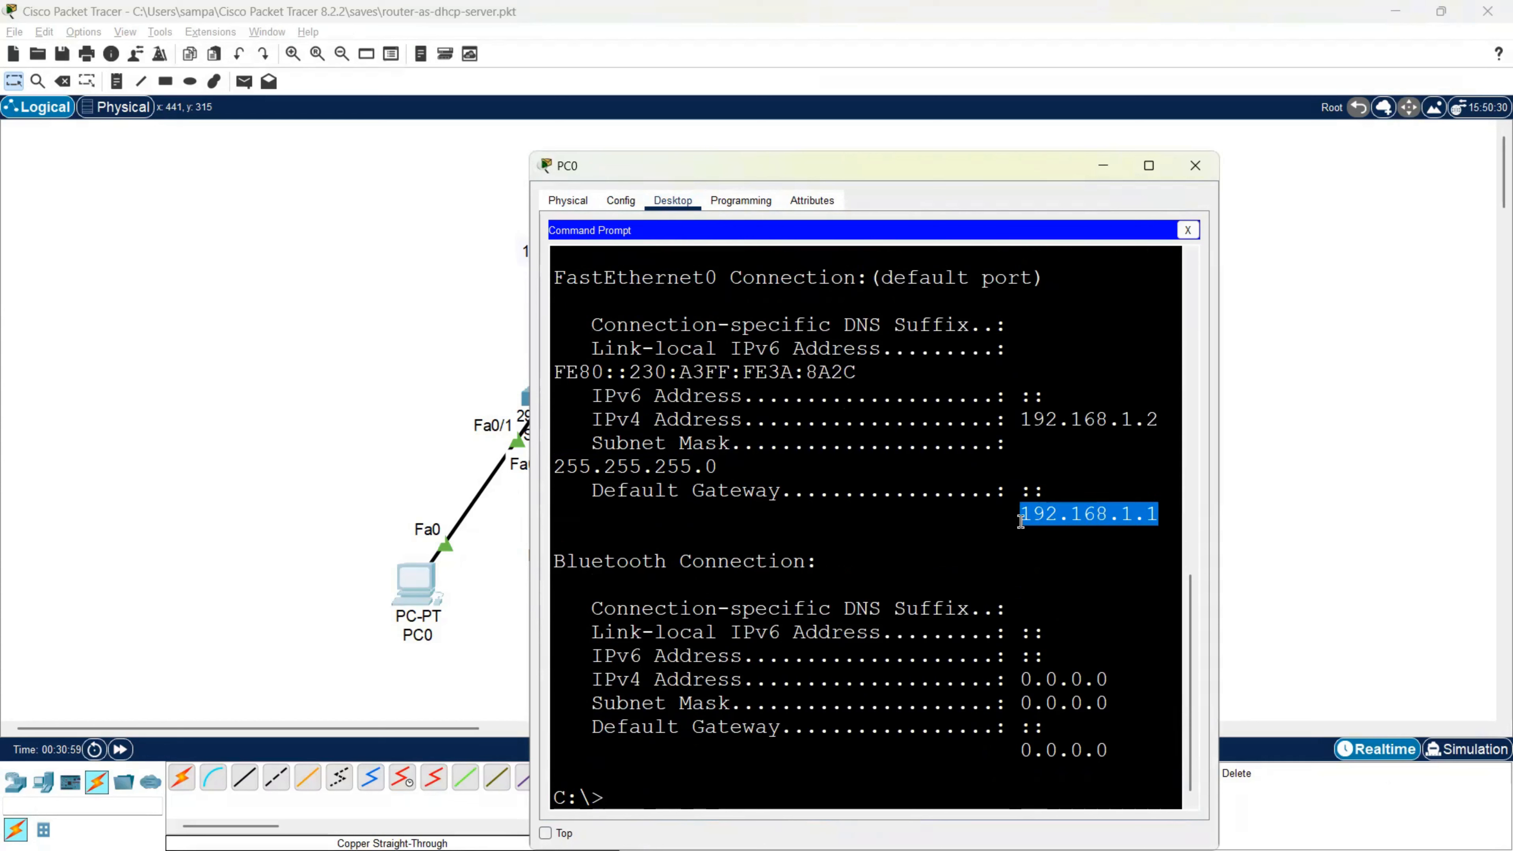
left_click(1131, 361)
left_click(1188, 230)
left_click(1195, 166)
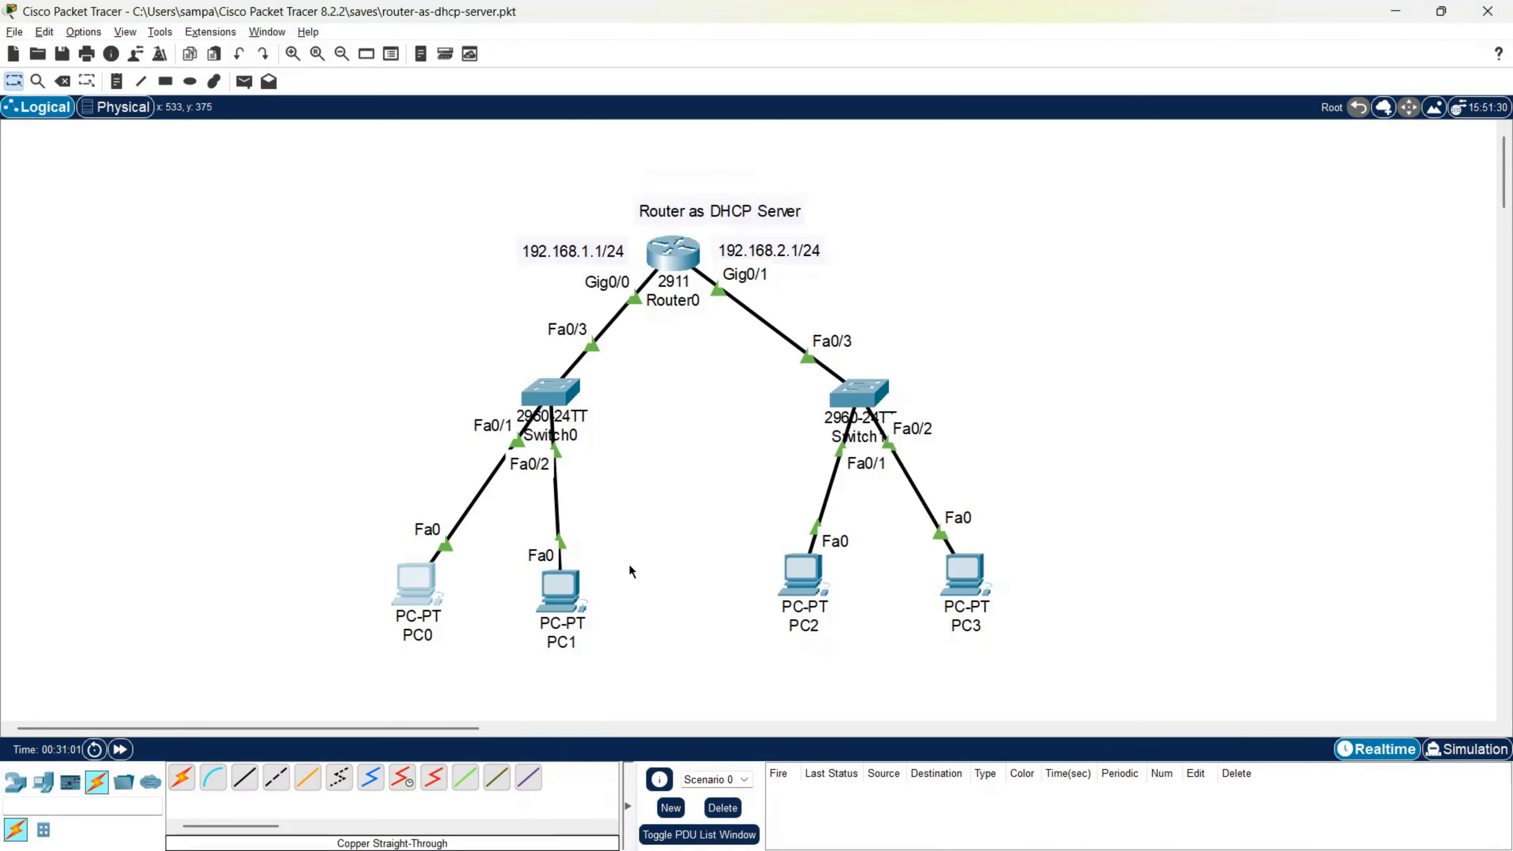
Switch PC1's IPv4 configuration to DHCP and close its configuration
left_click(561, 587)
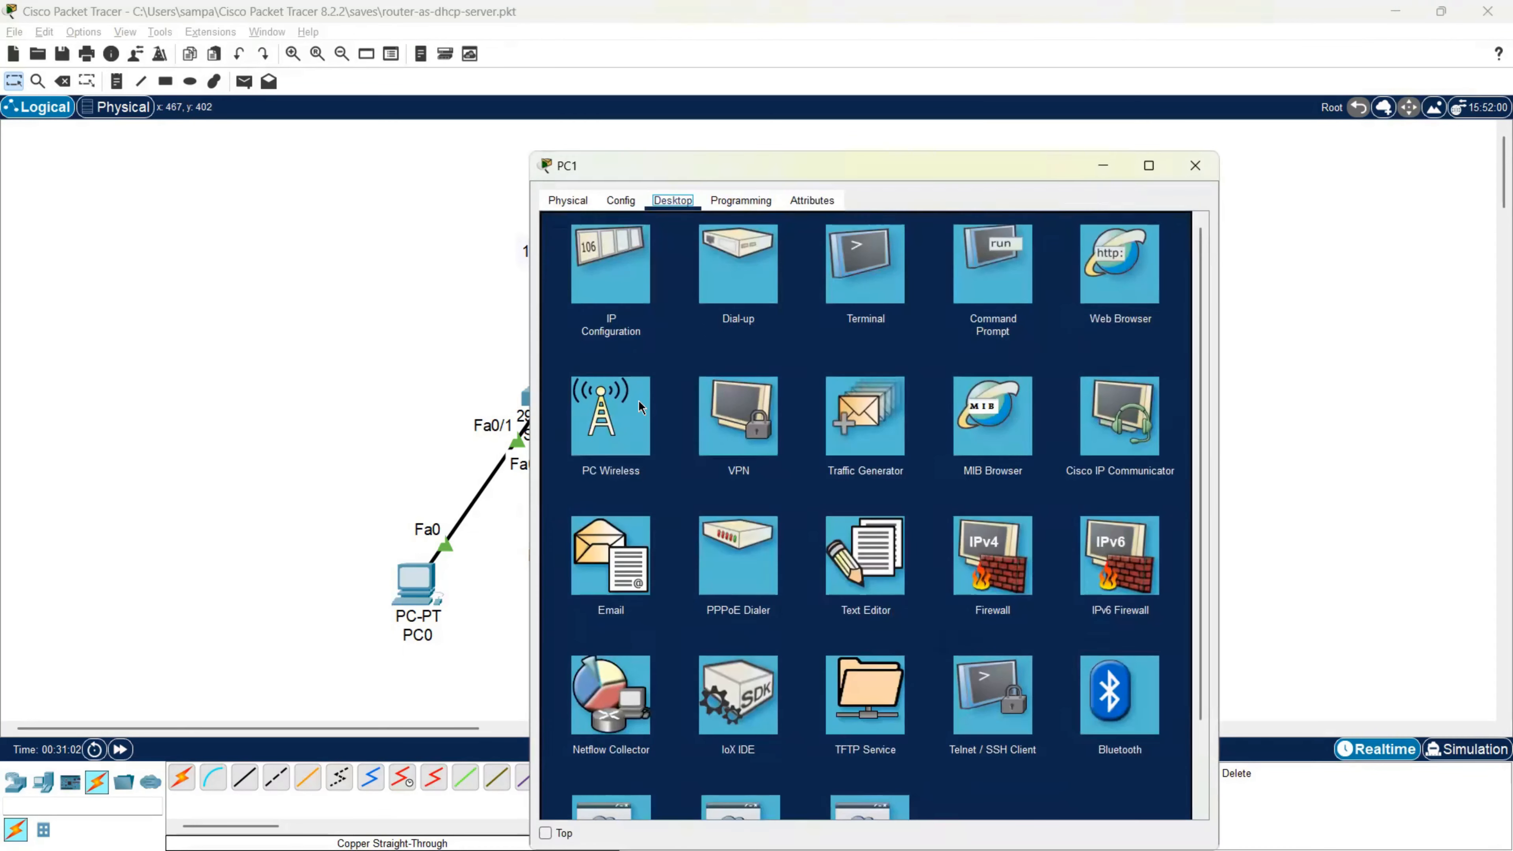
left_click(608, 297)
left_click(574, 298)
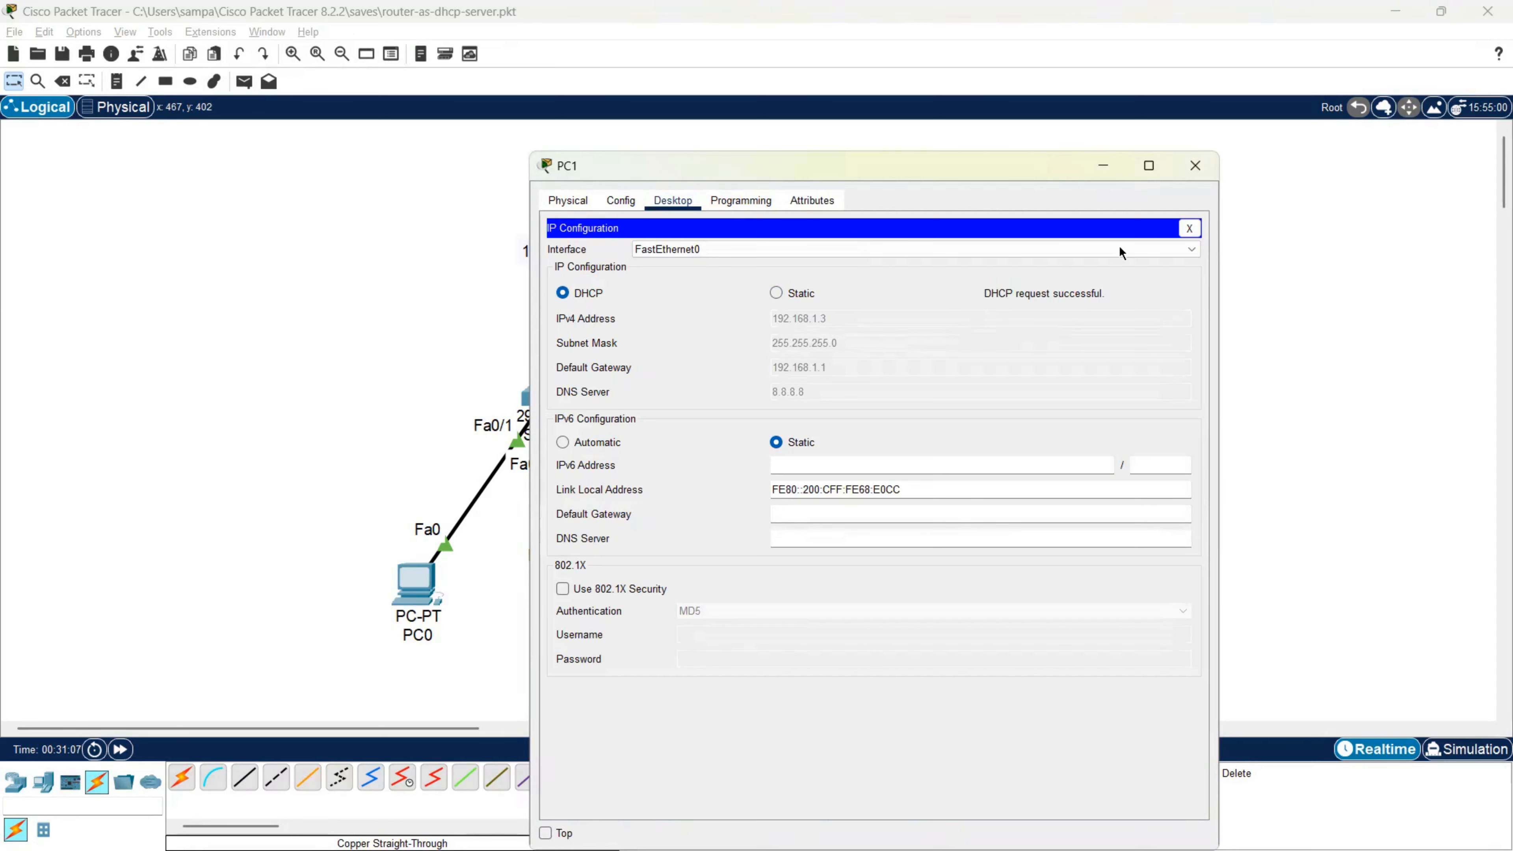
left_click(1189, 228)
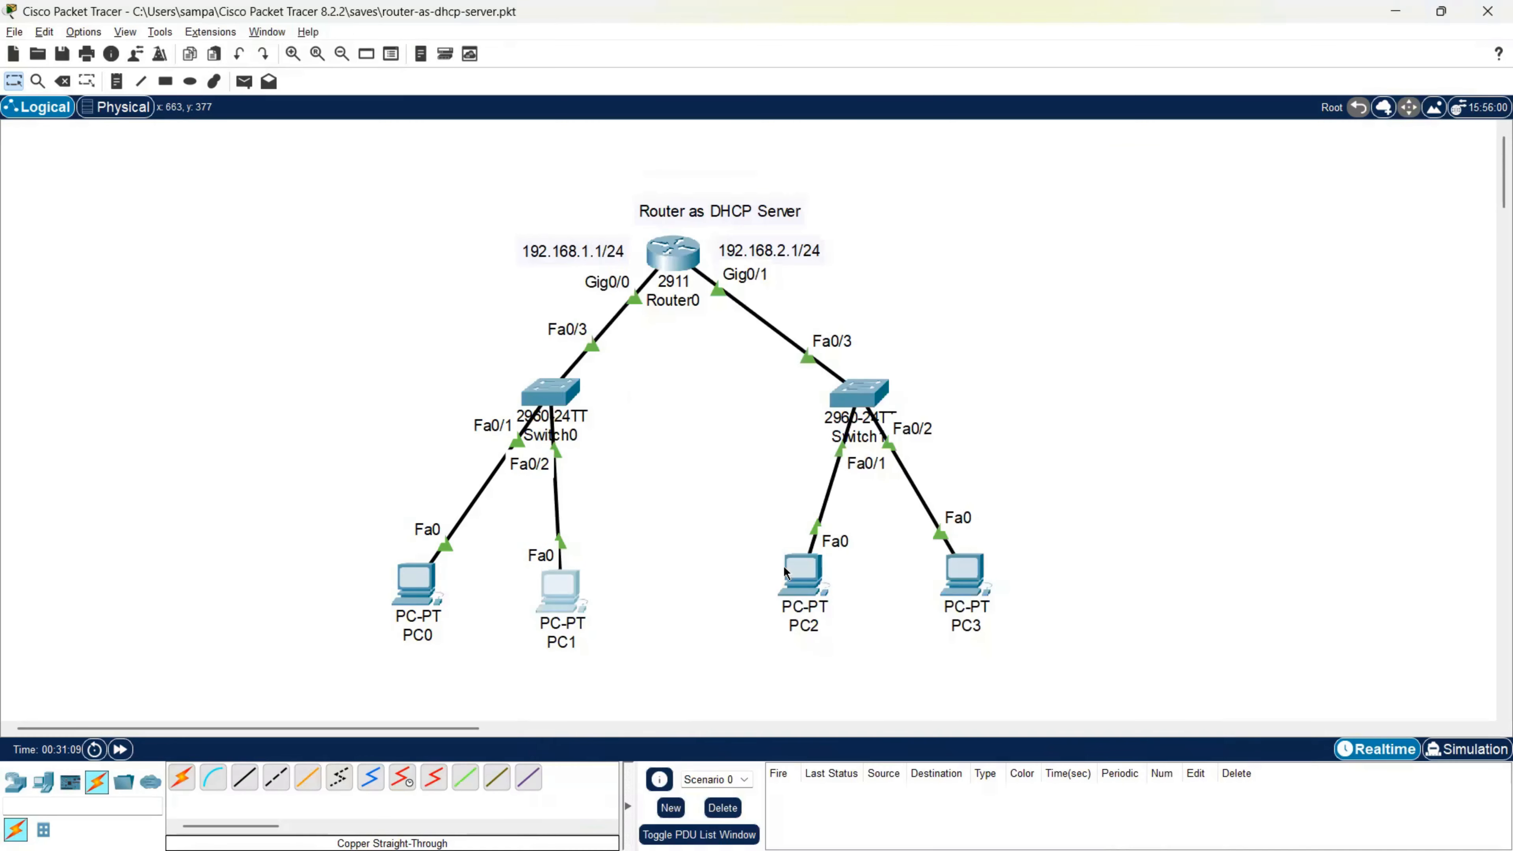
Switch PC2's IPv4 configuration from static to DHCP and close its window
left_click(803, 572)
left_click(614, 265)
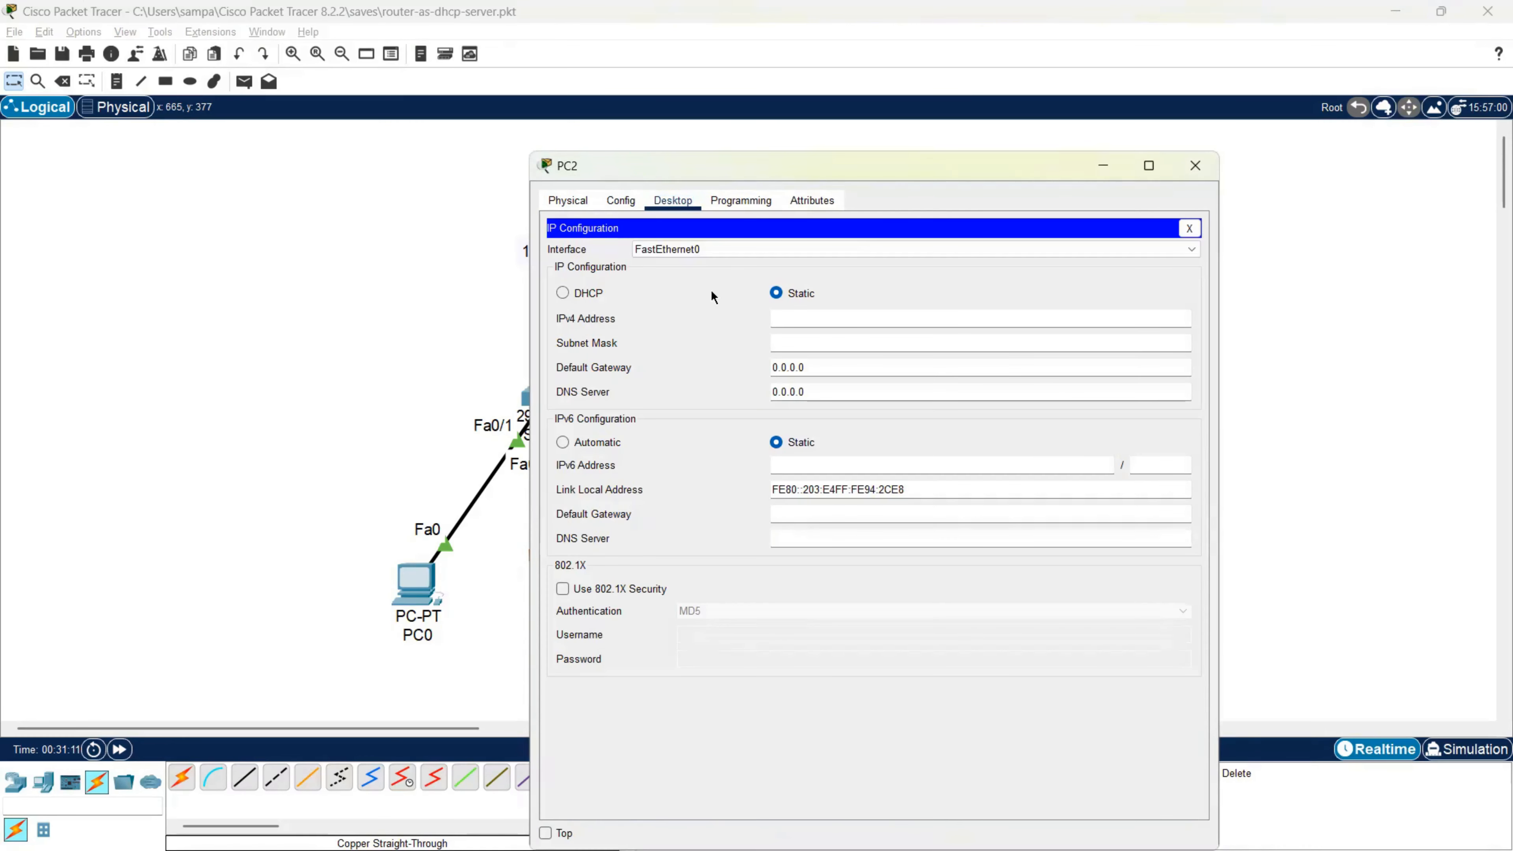
left_click(590, 295)
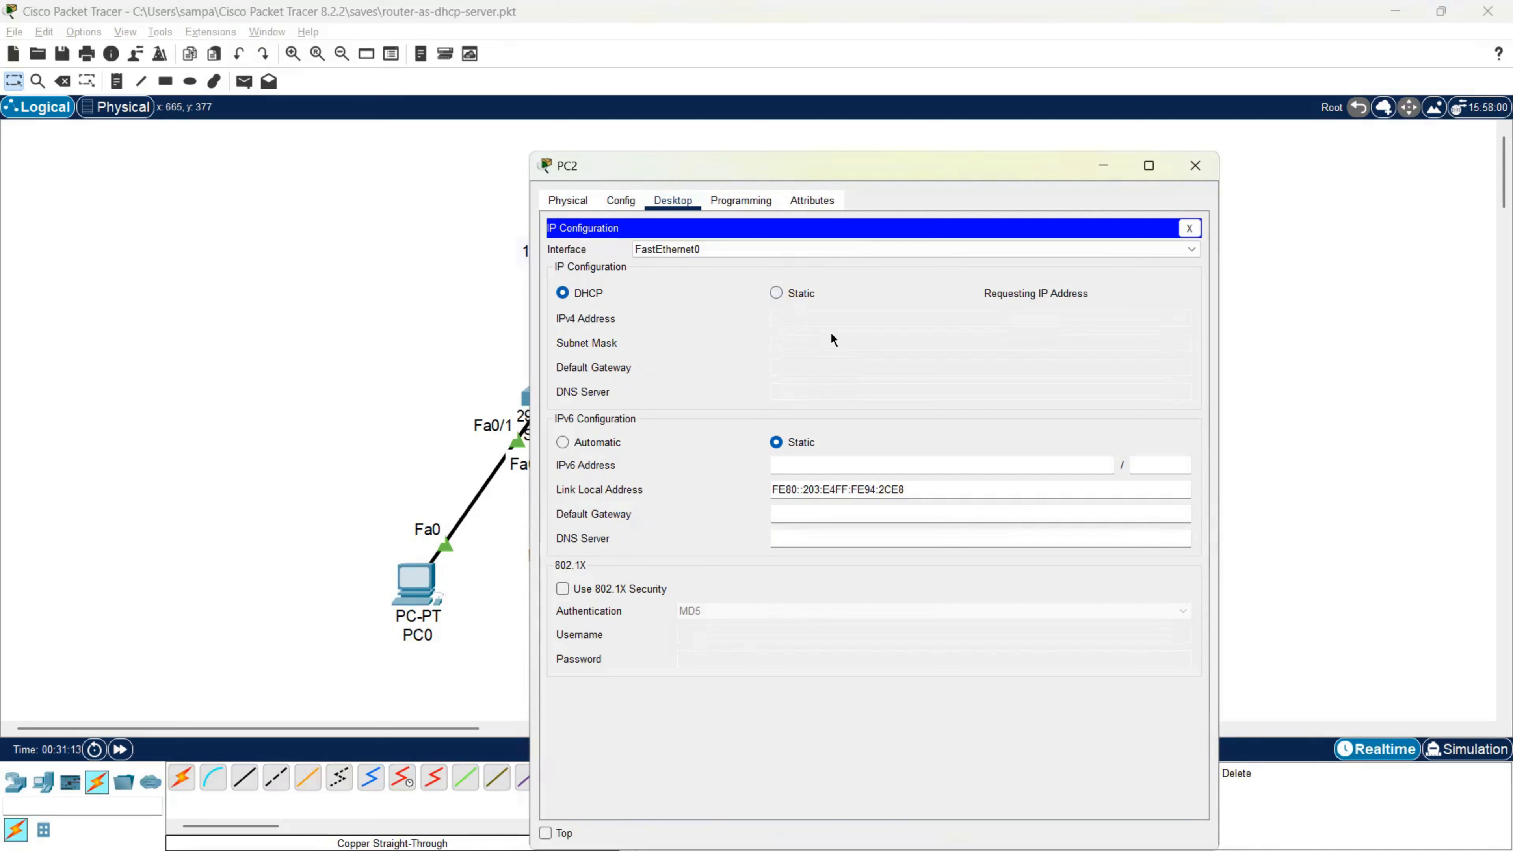
left_click(1189, 229)
left_click(1195, 165)
Switch PC3's IPv4 configuration from static to DHCP and close its window
left_click(947, 575)
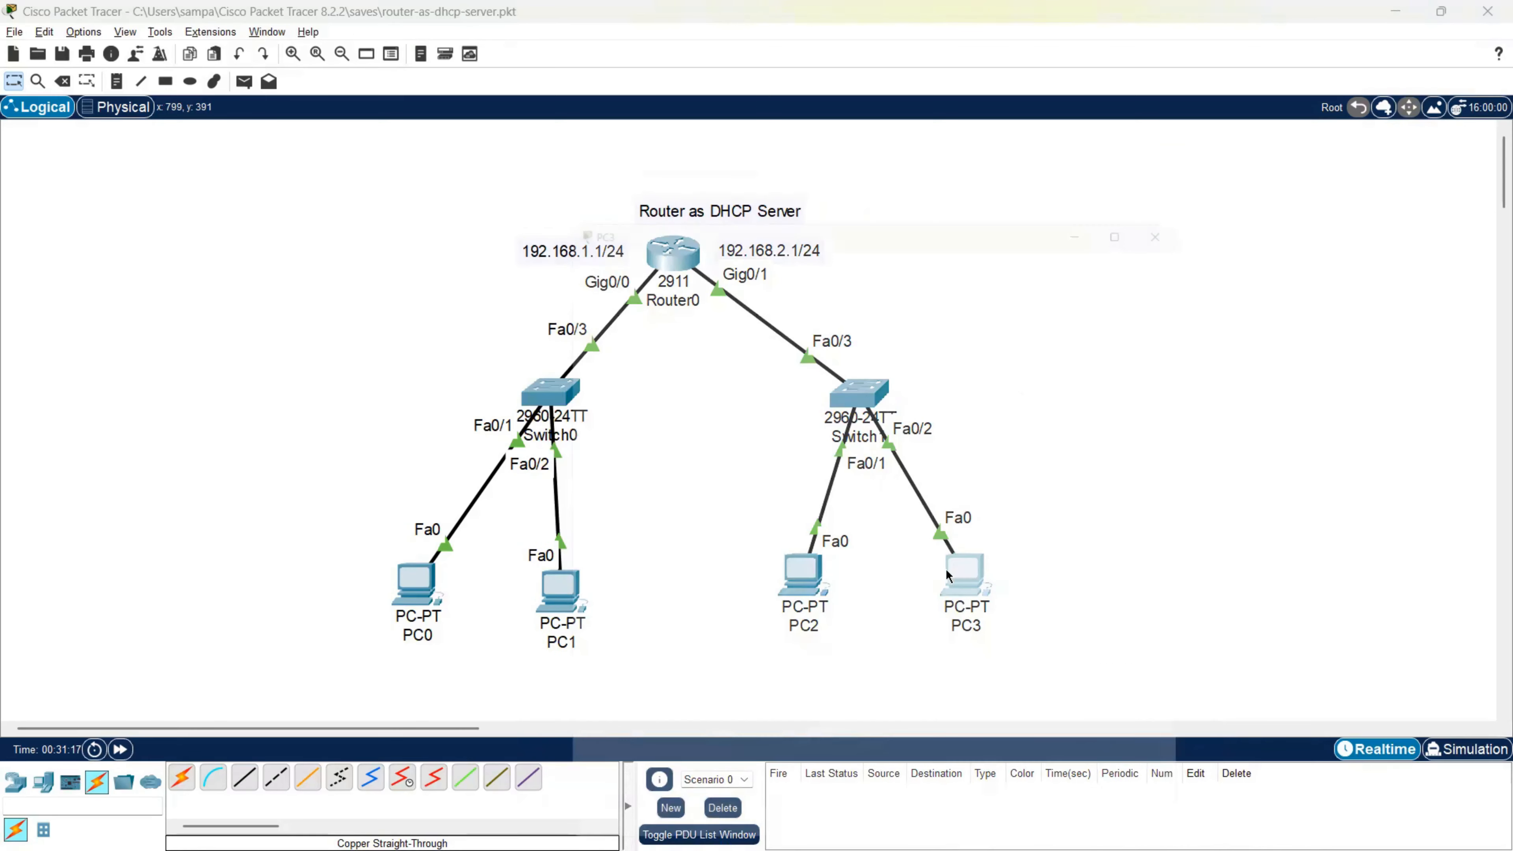
left_click(670, 291)
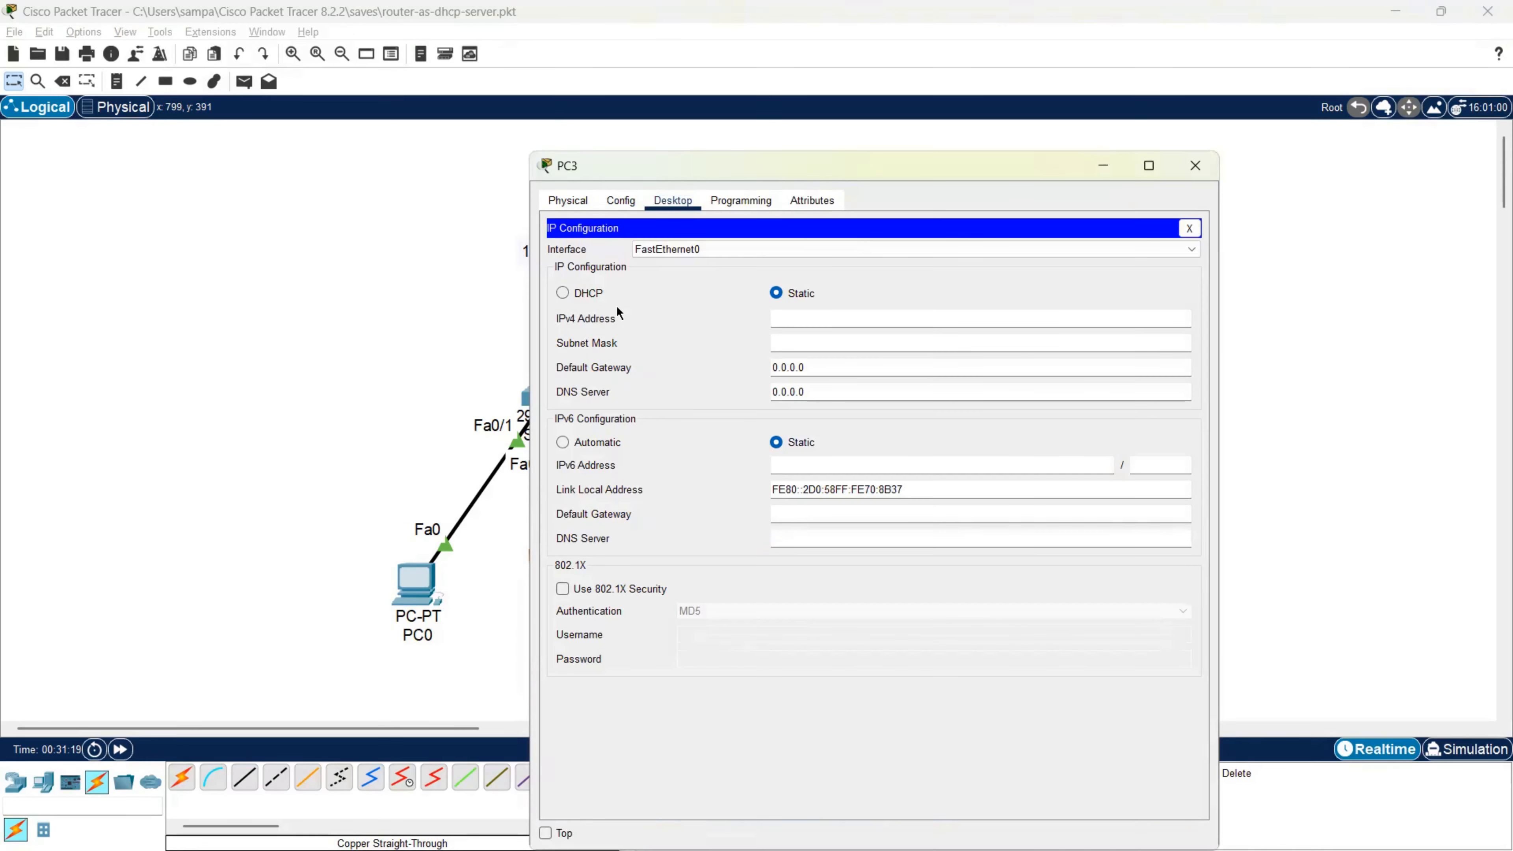
left_click(581, 293)
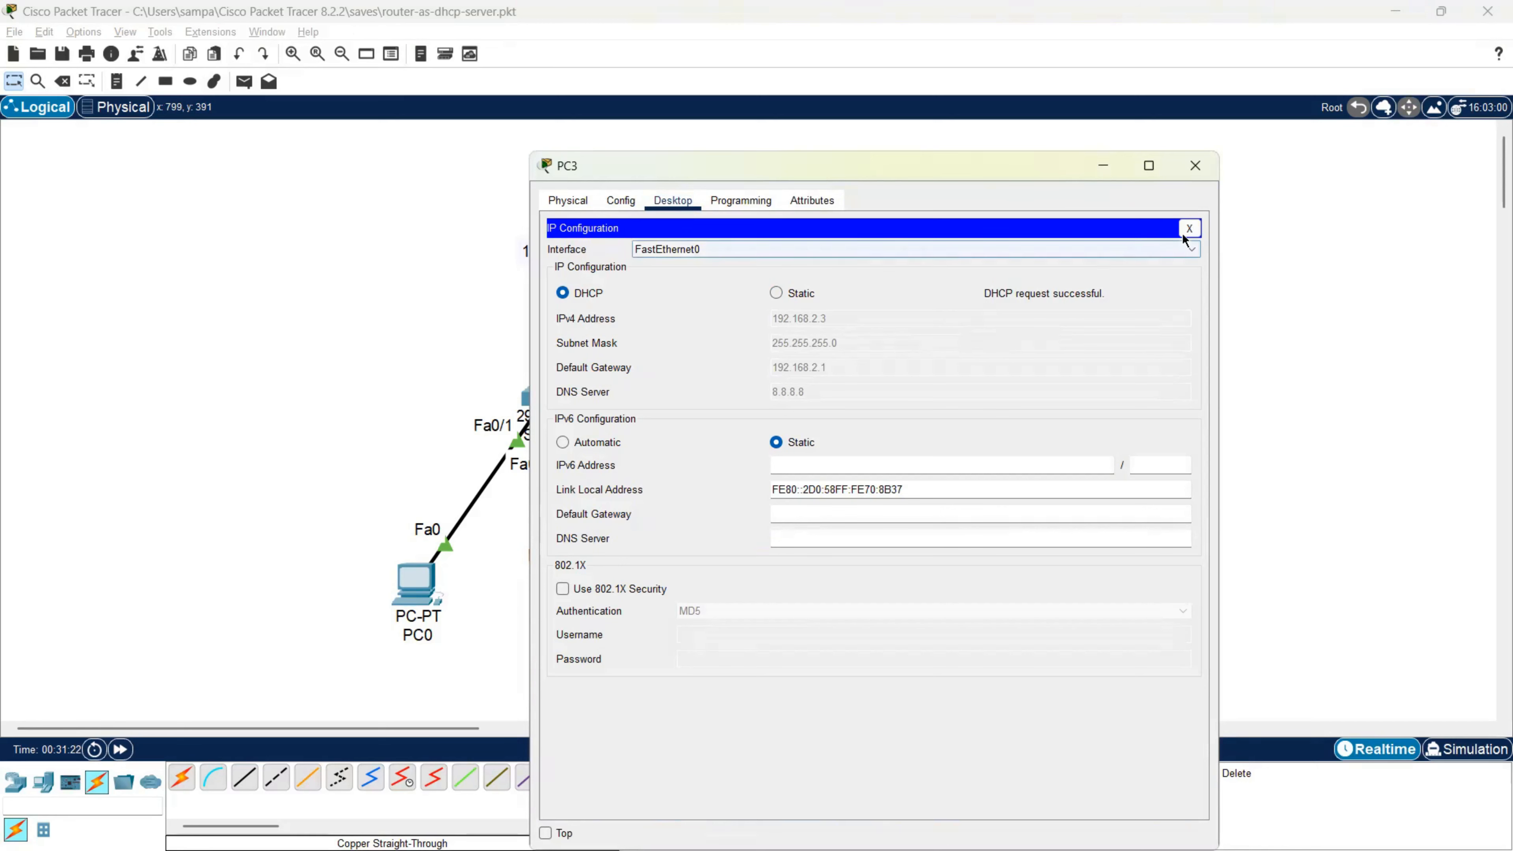
left_click(1195, 166)
Display PC2's network settings by running ipconfig in its command prompt
left_click(818, 566)
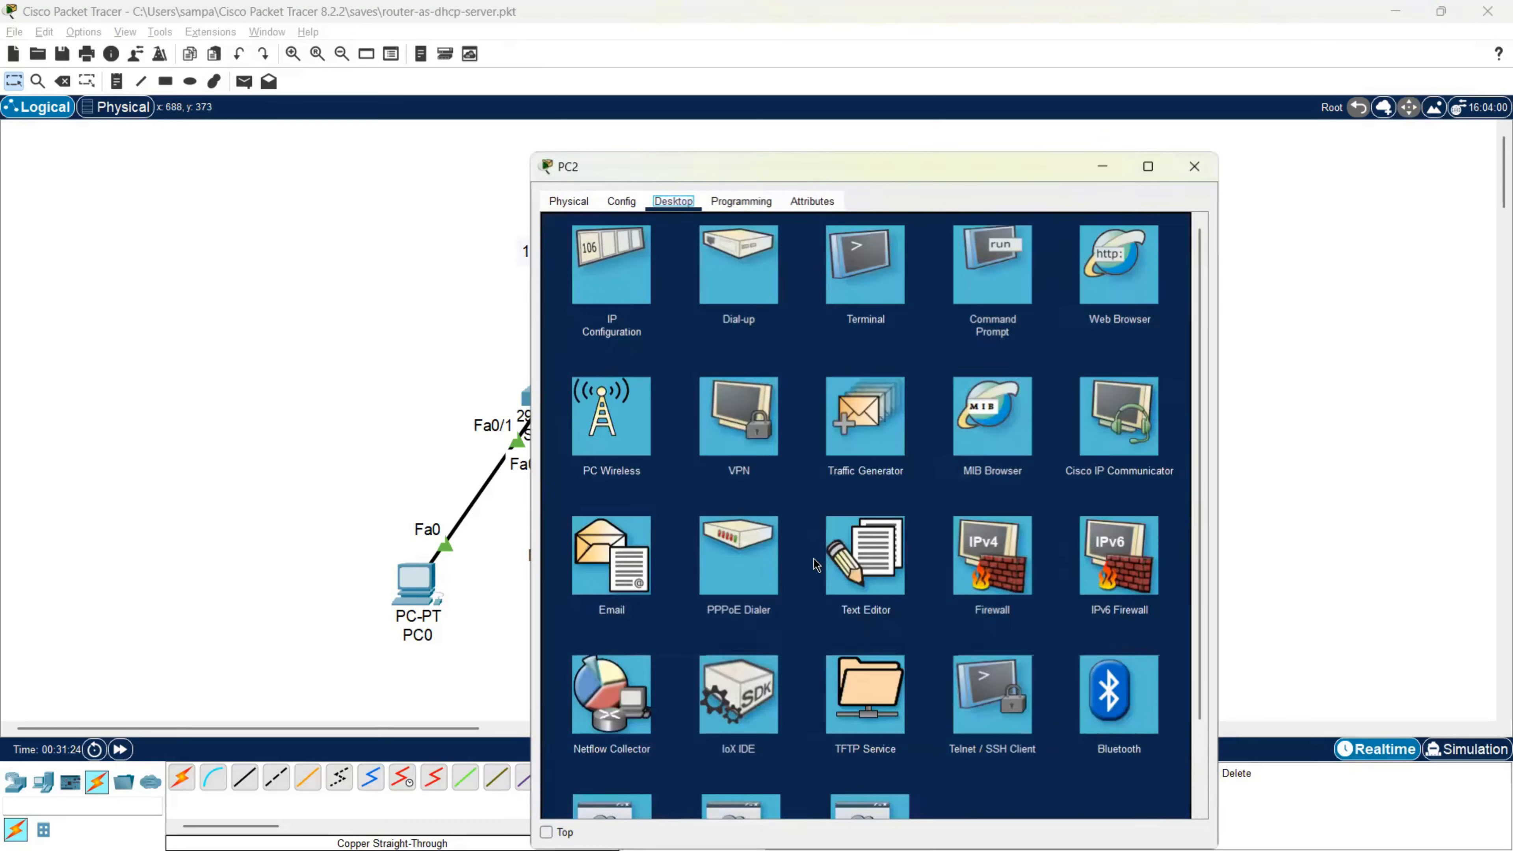
left_click(977, 262)
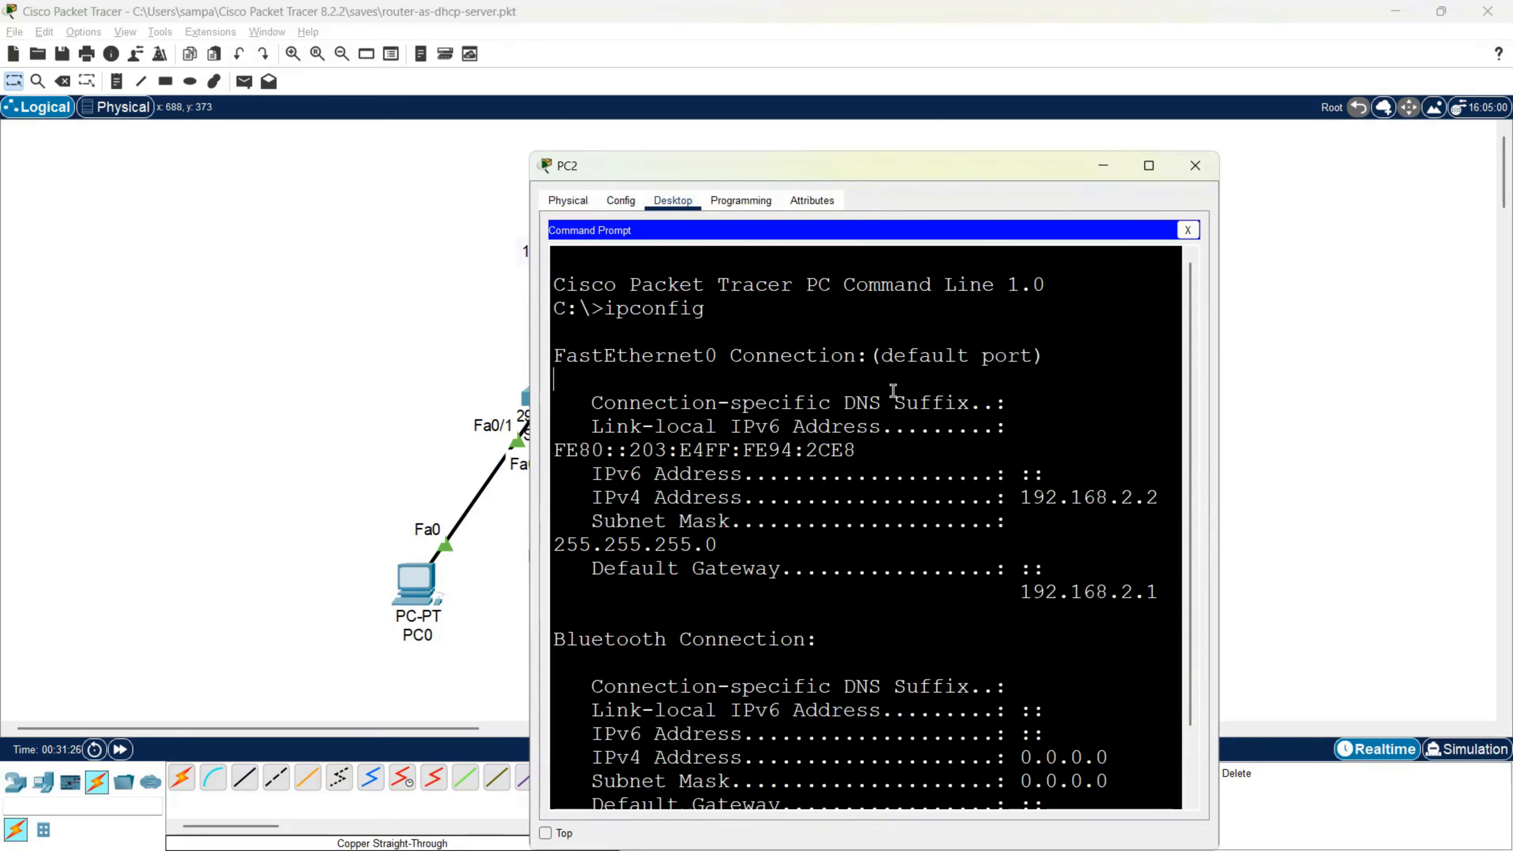
key("Return")
key("Return")
key("Return")
key("Return")
type("ipconf")
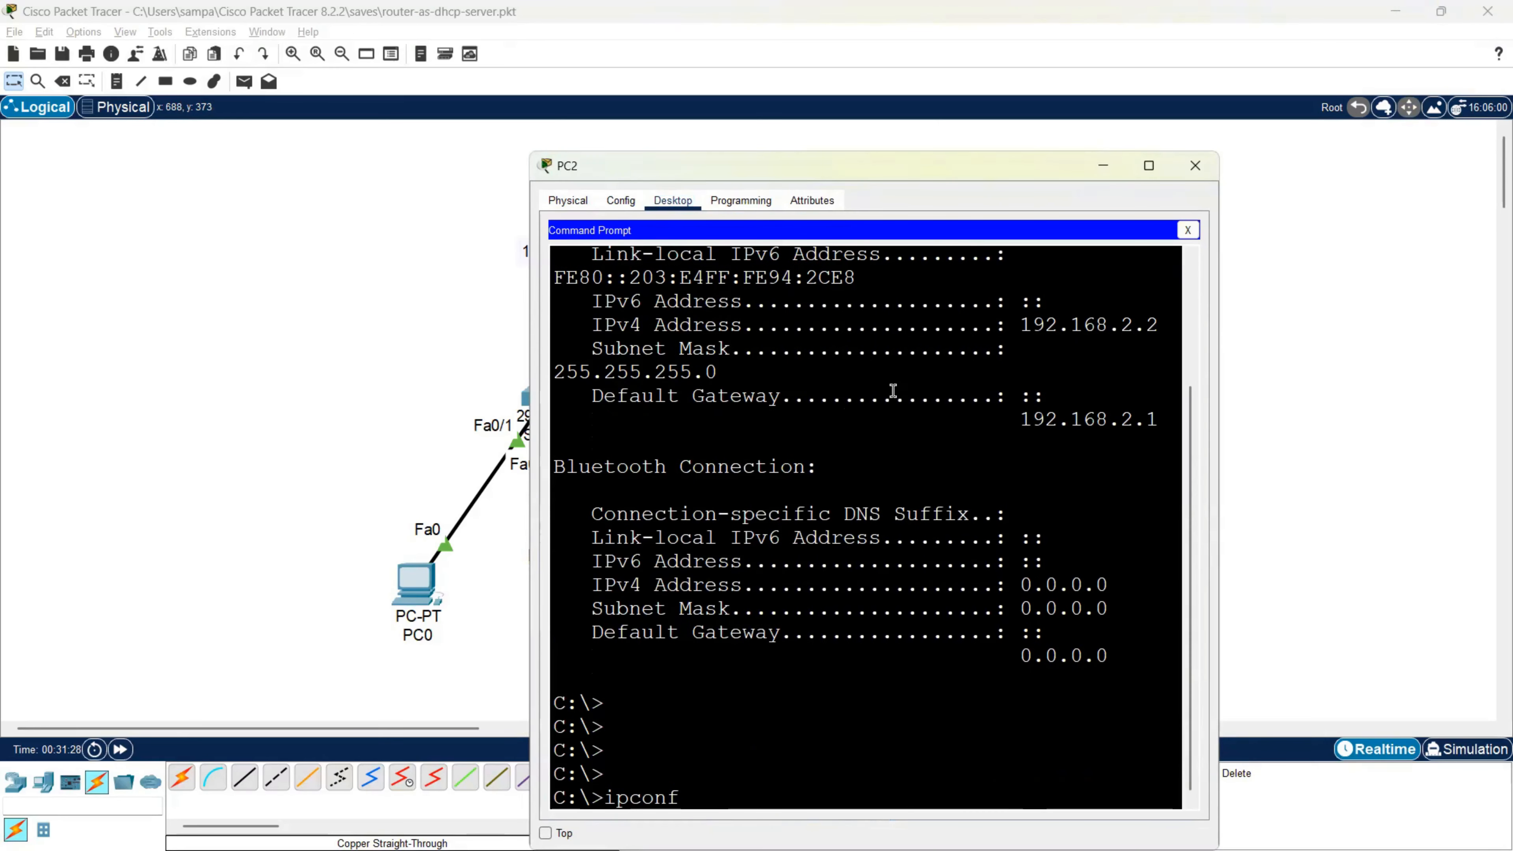
type("ig")
key("Return")
key("Return")
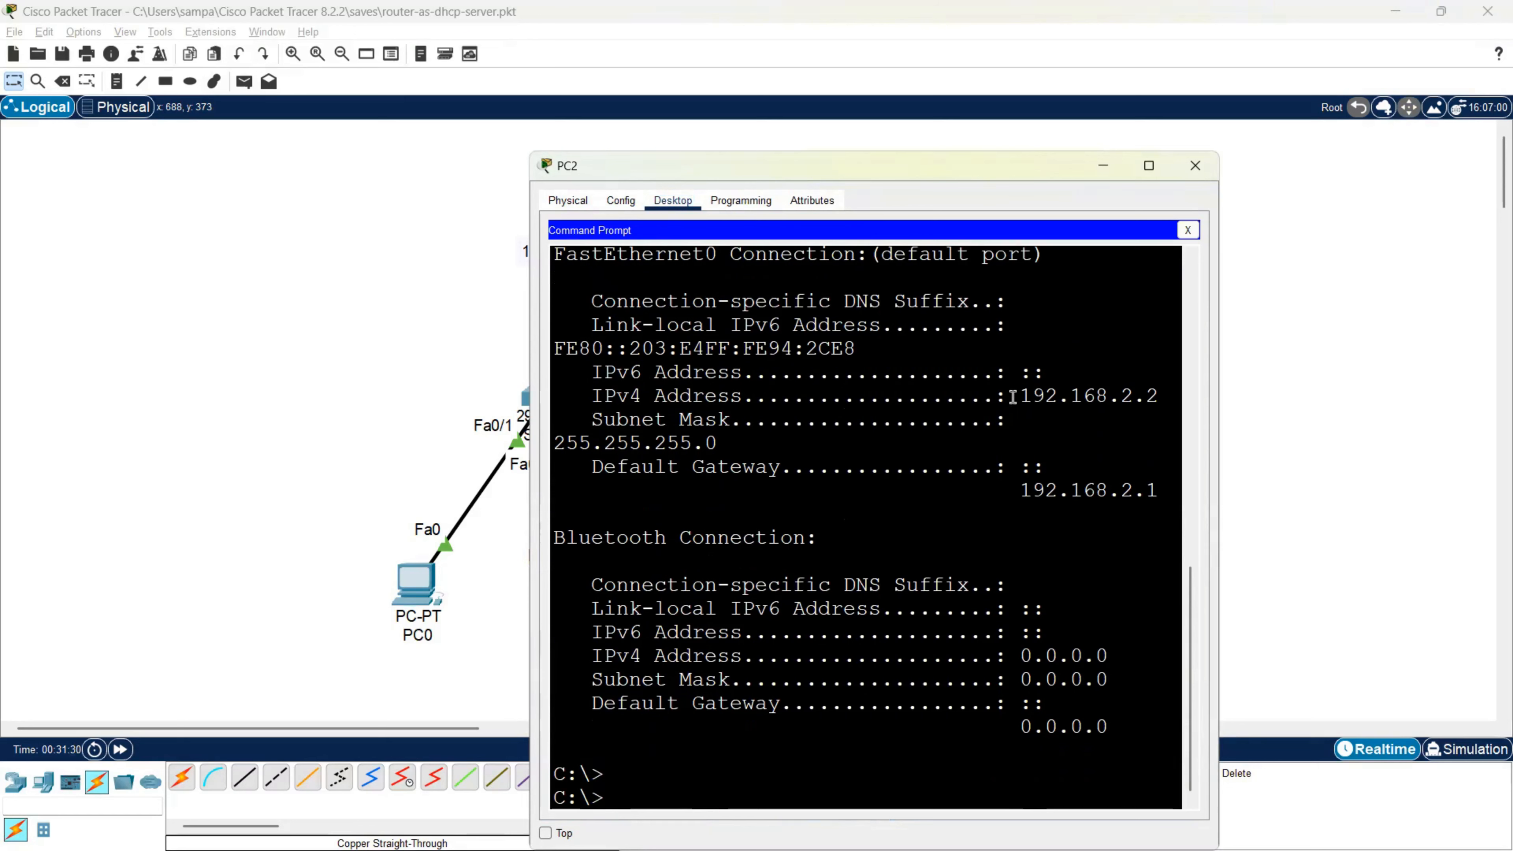
Check PC2's IPv4 address and default gateway in the ipconfig output
left_click_drag(1013, 397, 1160, 395)
left_click(1076, 441)
left_click_drag(1016, 481, 1154, 486)
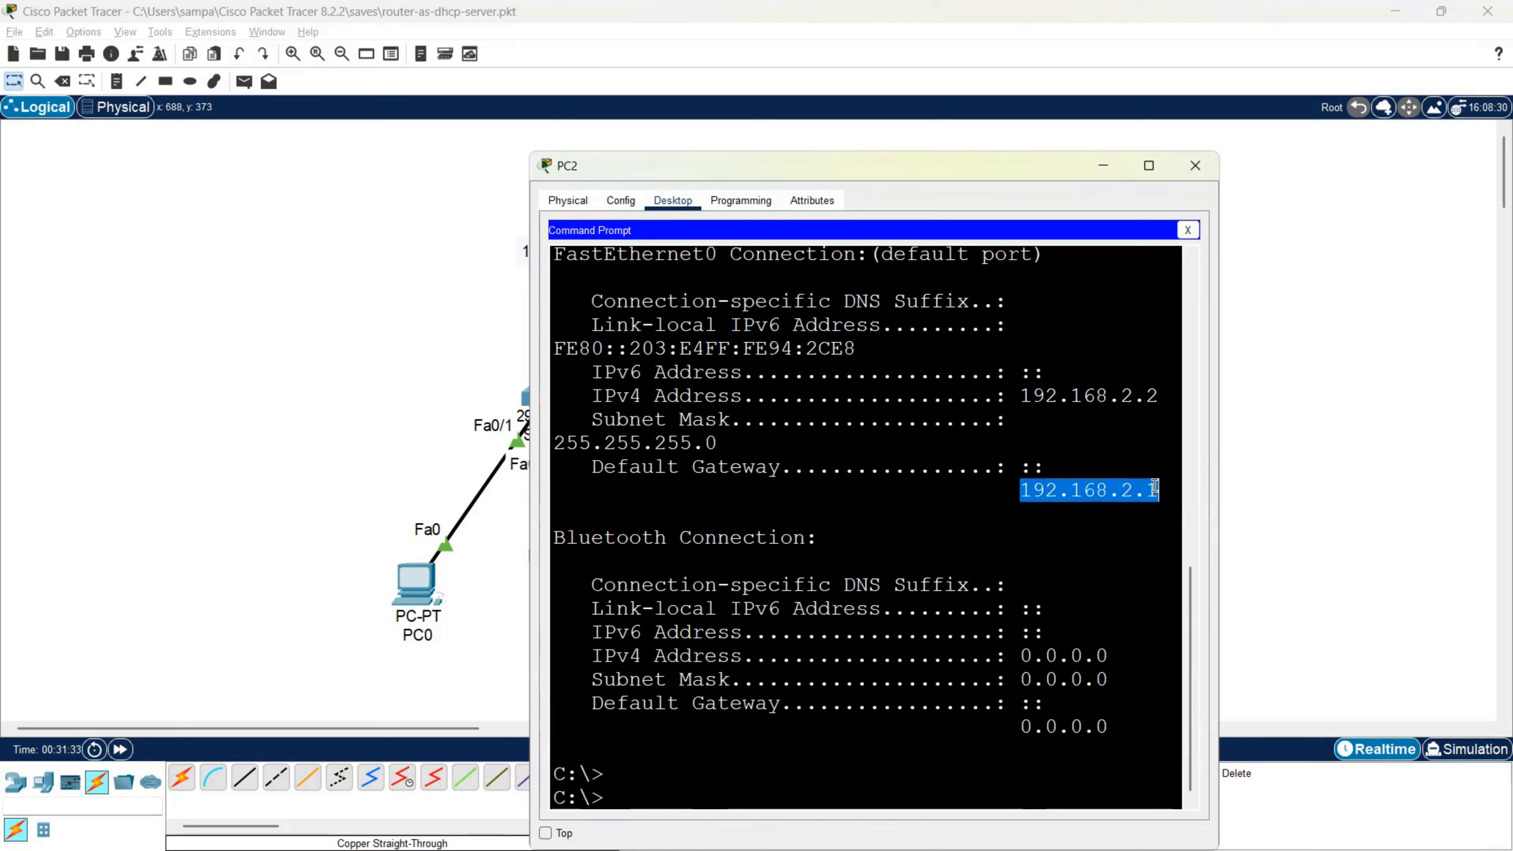
left_click(953, 482)
Ping the default gateway 192.168.2.1 from PC2 and check the replies
type("pin")
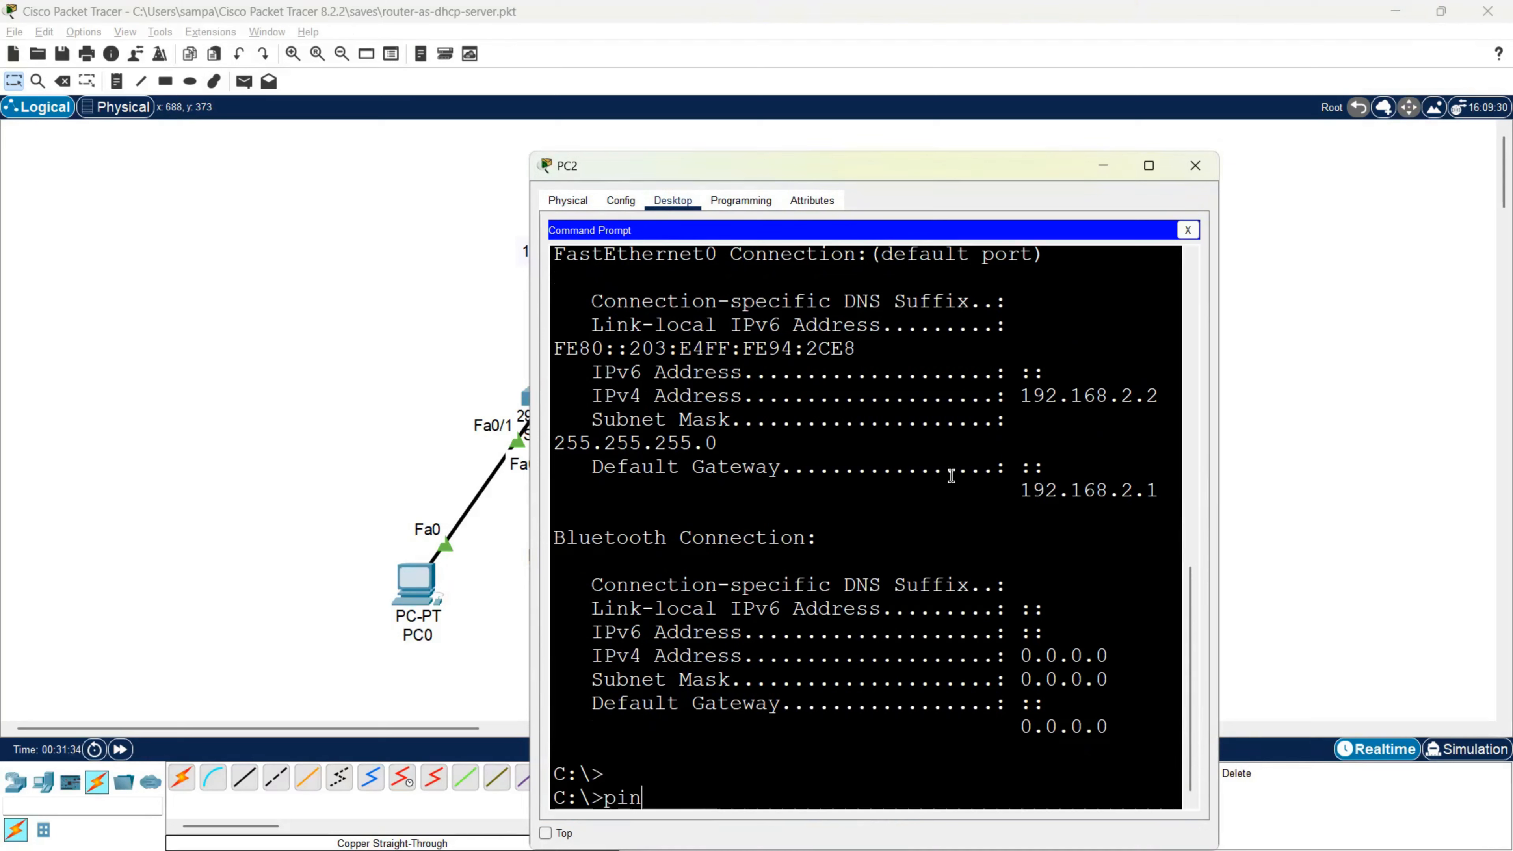
type("g 192.168.2.")
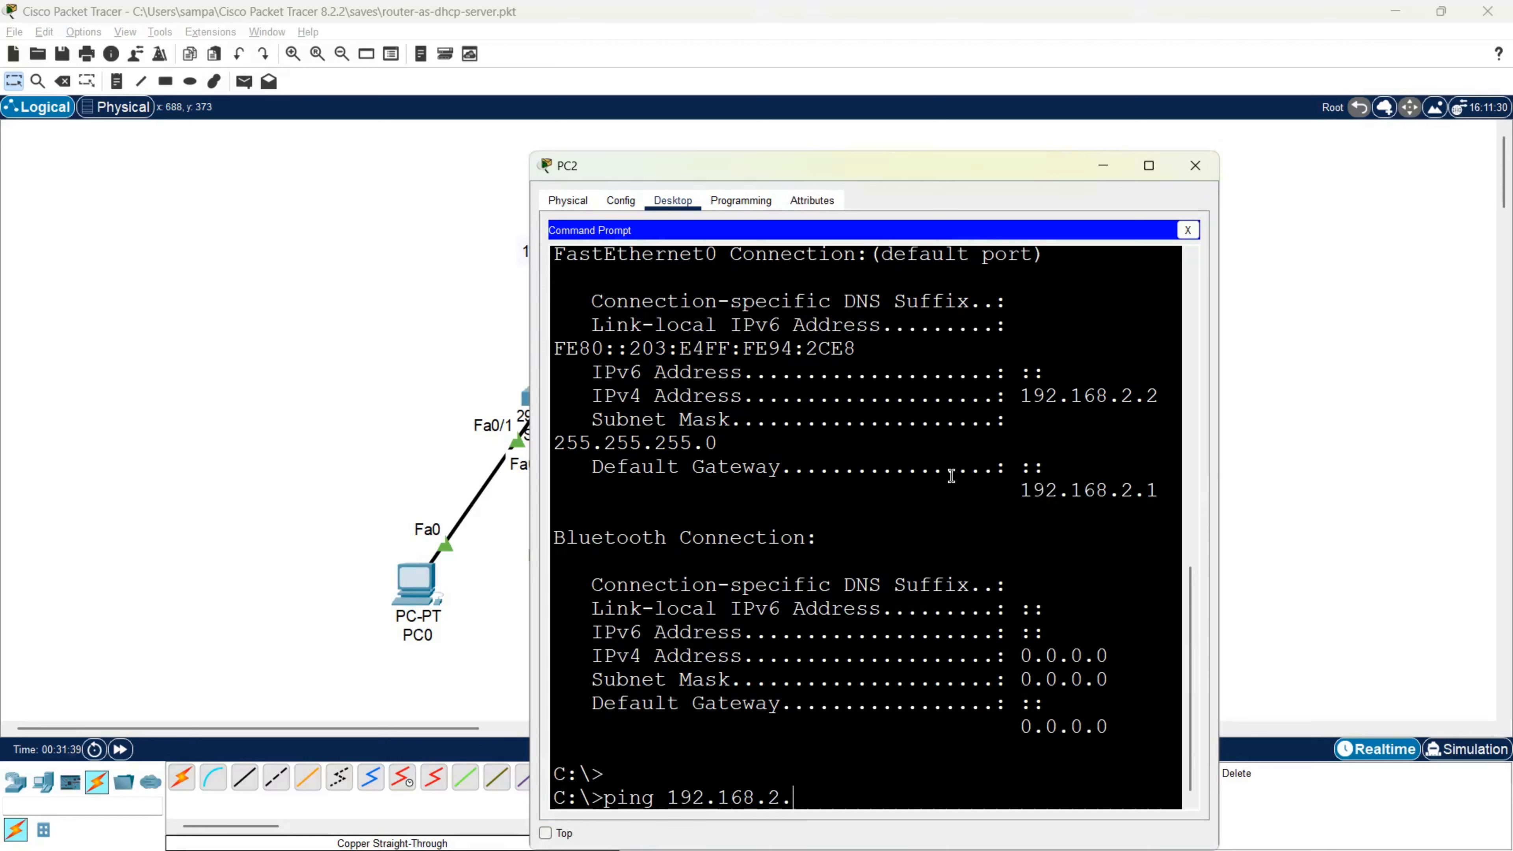
type("1")
key("Return")
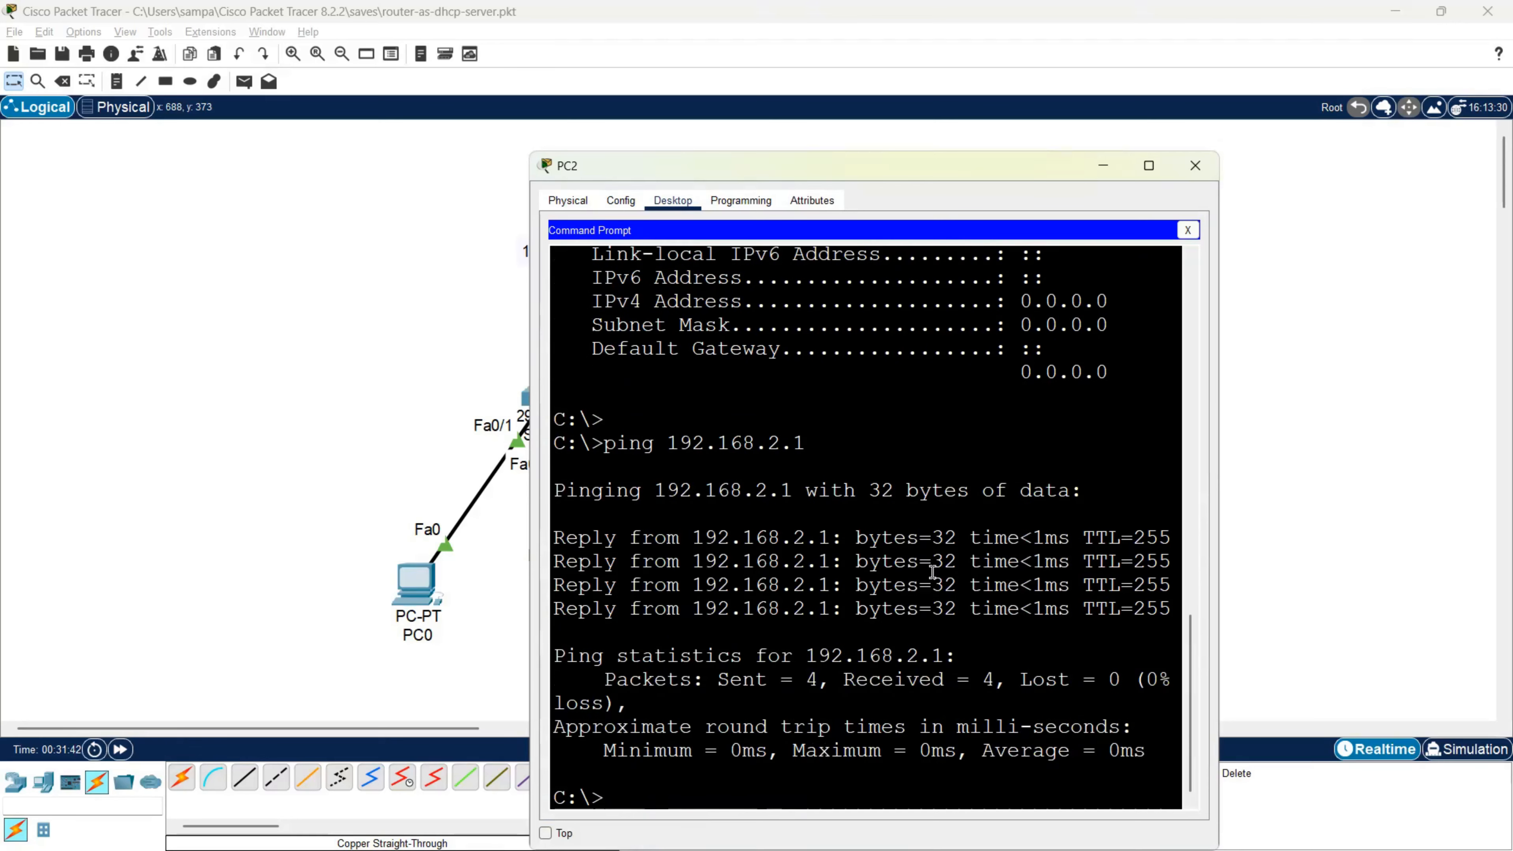
triple_click(934, 540)
left_click(815, 621)
Ping PC3 at 192.168.2.3 from PC2, check the replies, and close the PC2 window
type("ping 192.168.")
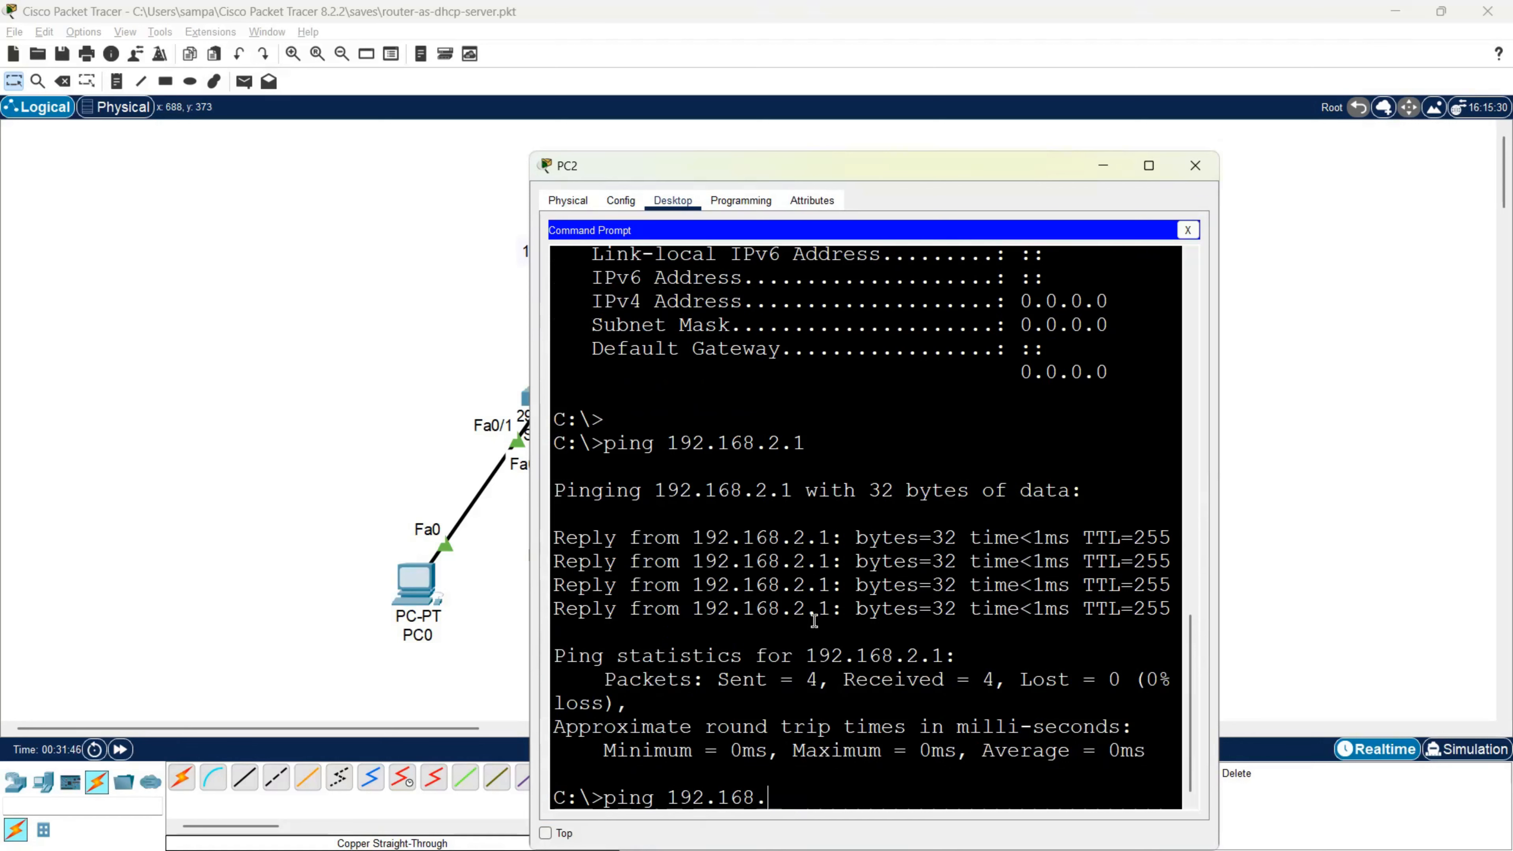
type("2.3")
key("Return")
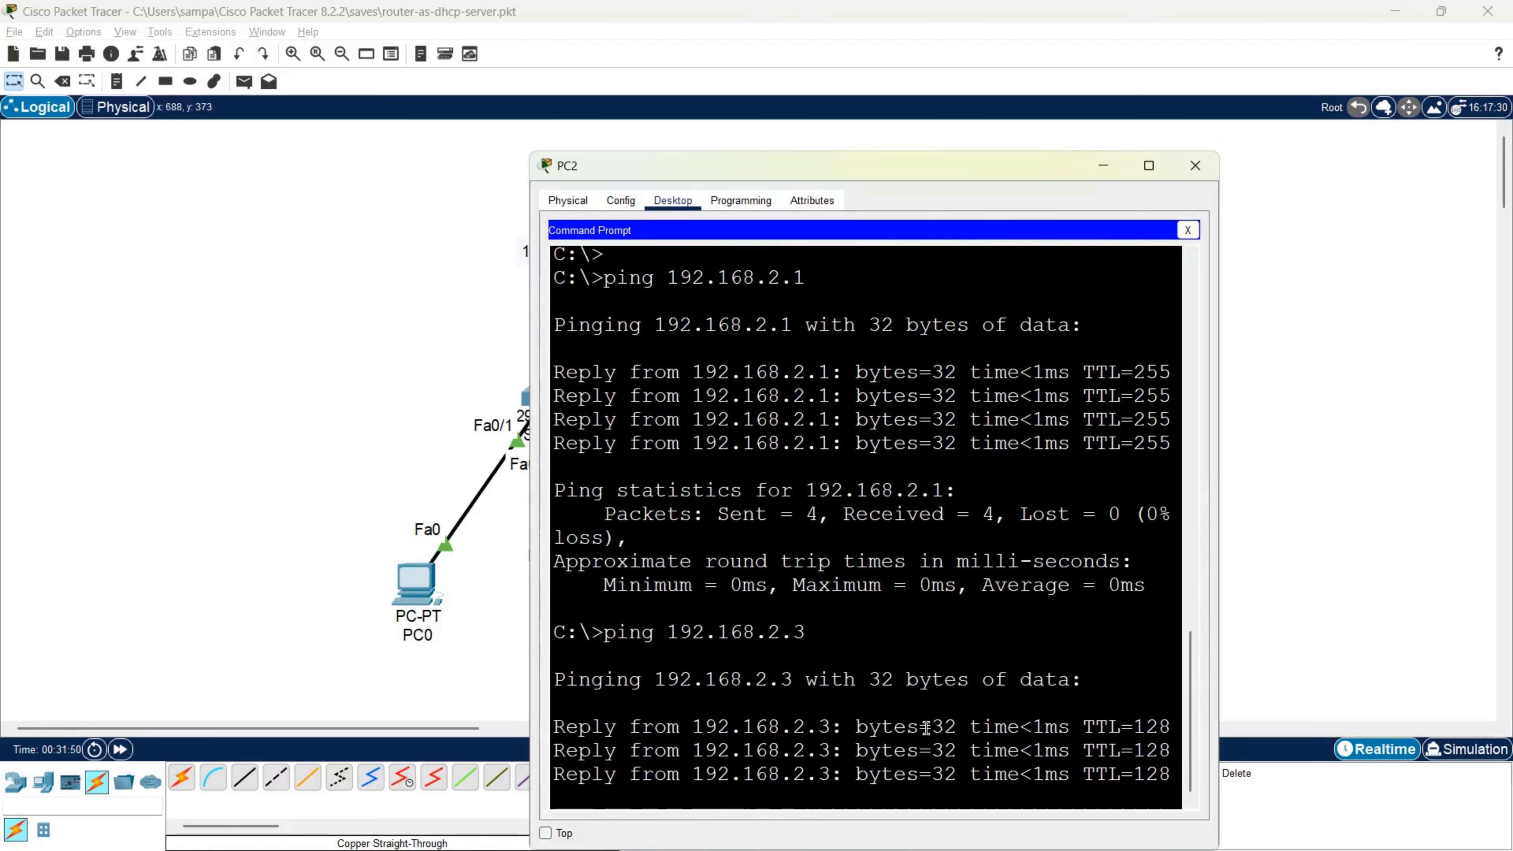
triple_click(923, 544)
left_click_drag(944, 584, 956, 585)
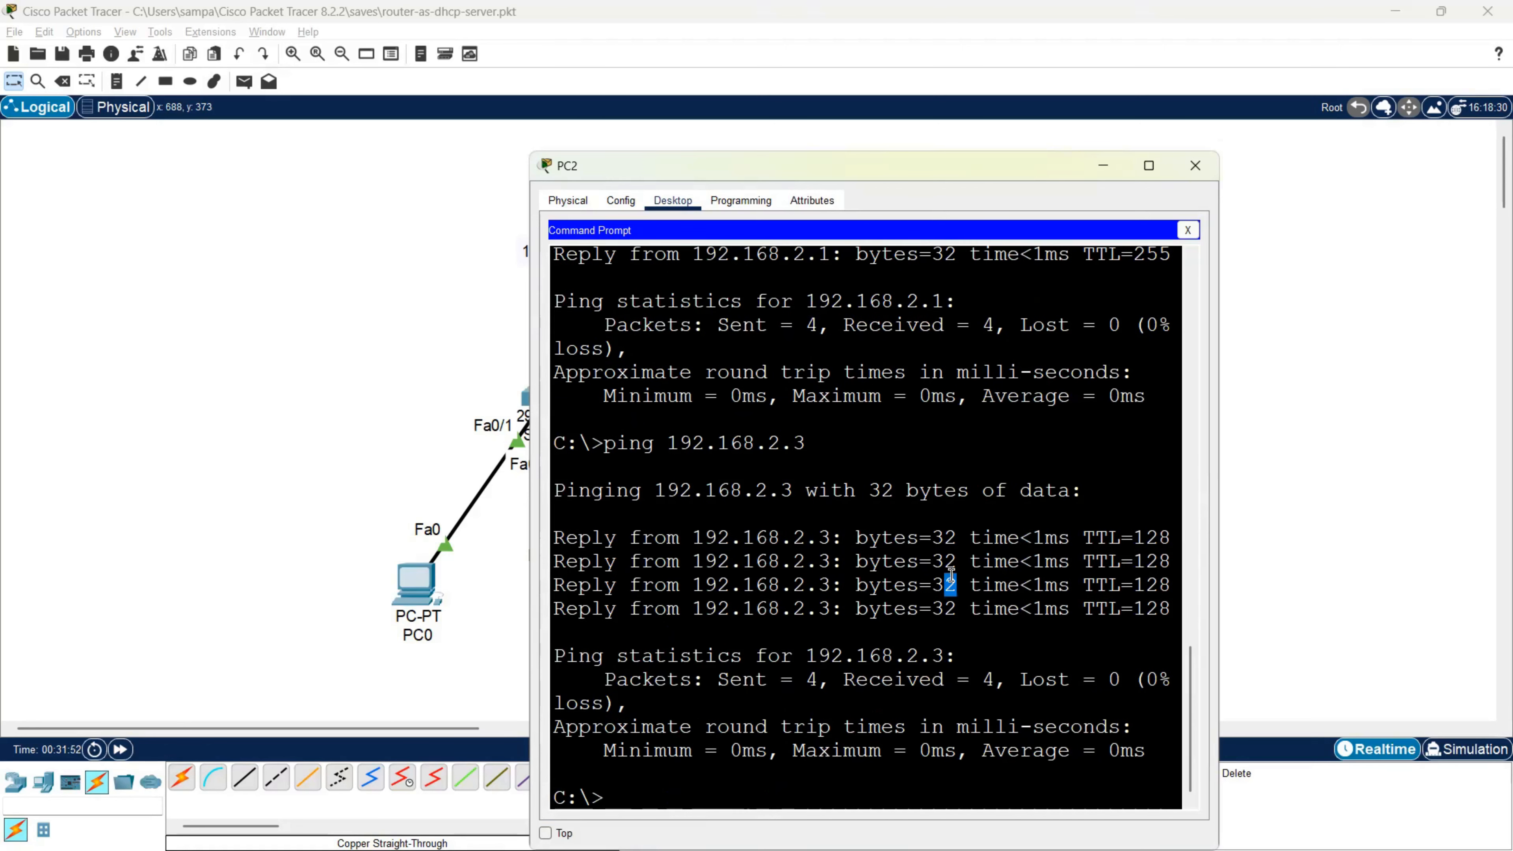
left_click(1187, 230)
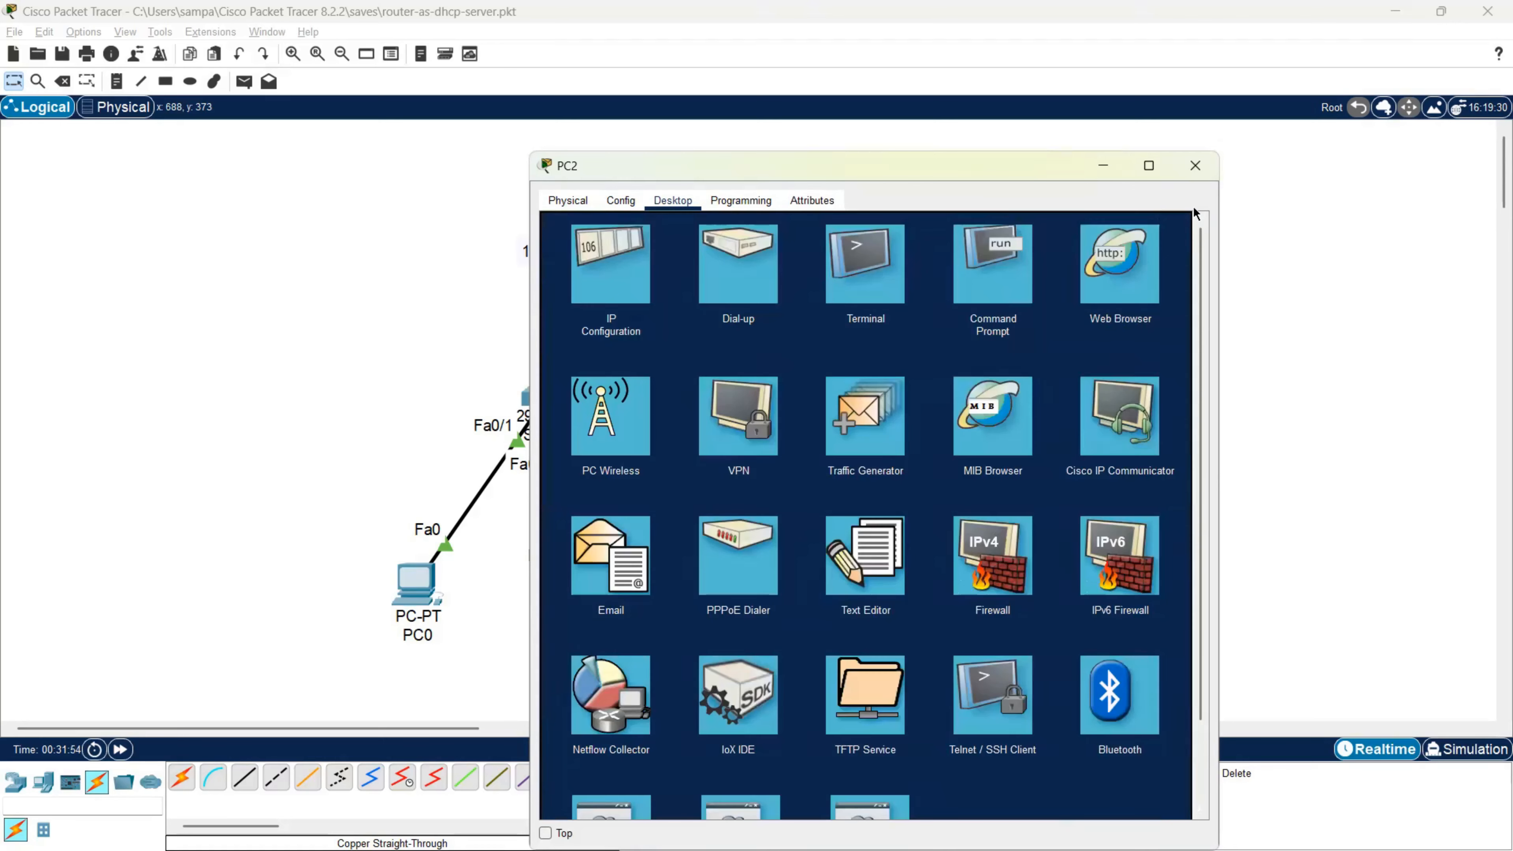
left_click(1193, 167)
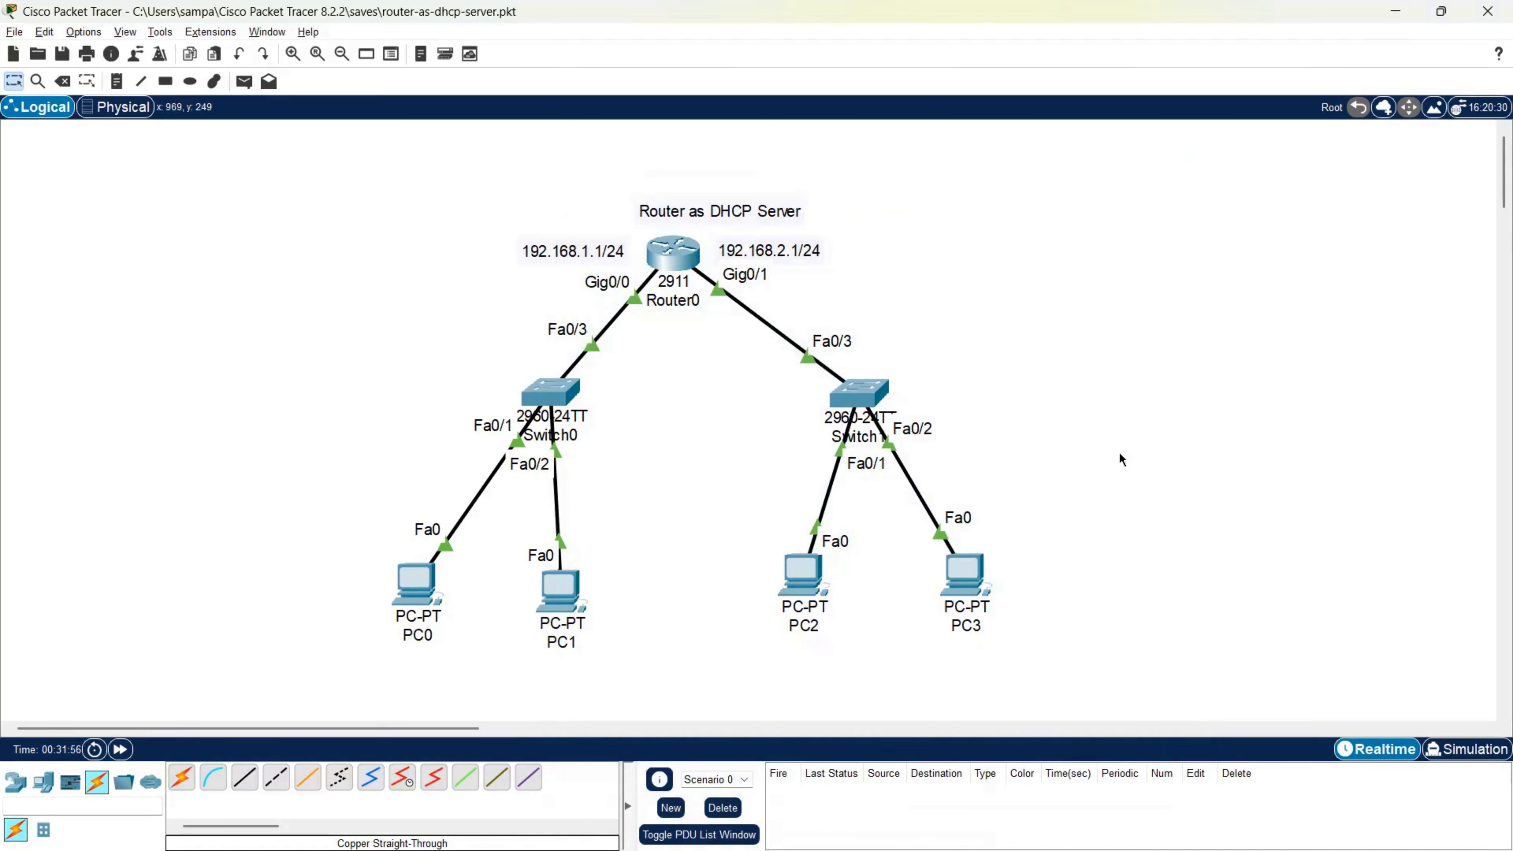